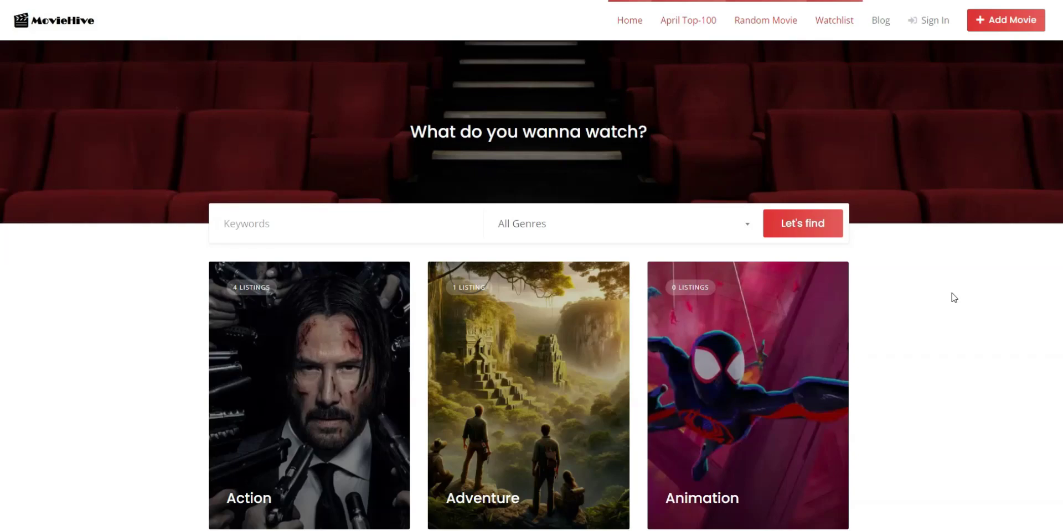
Step: Look over the genre cards on the movie directory's home page and search for movies in the Action genre
scroll(954, 297, "down", 7)
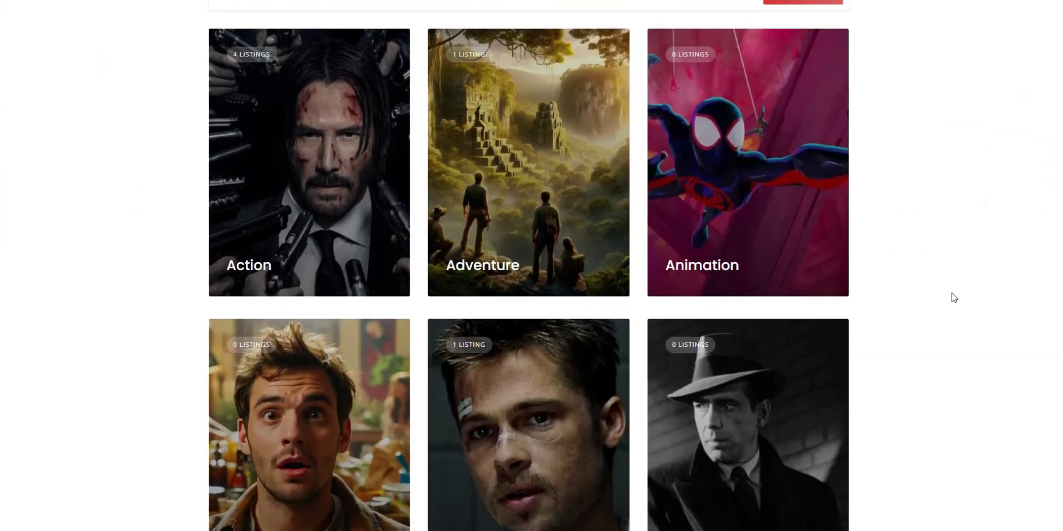
scroll(954, 298, "down", 14)
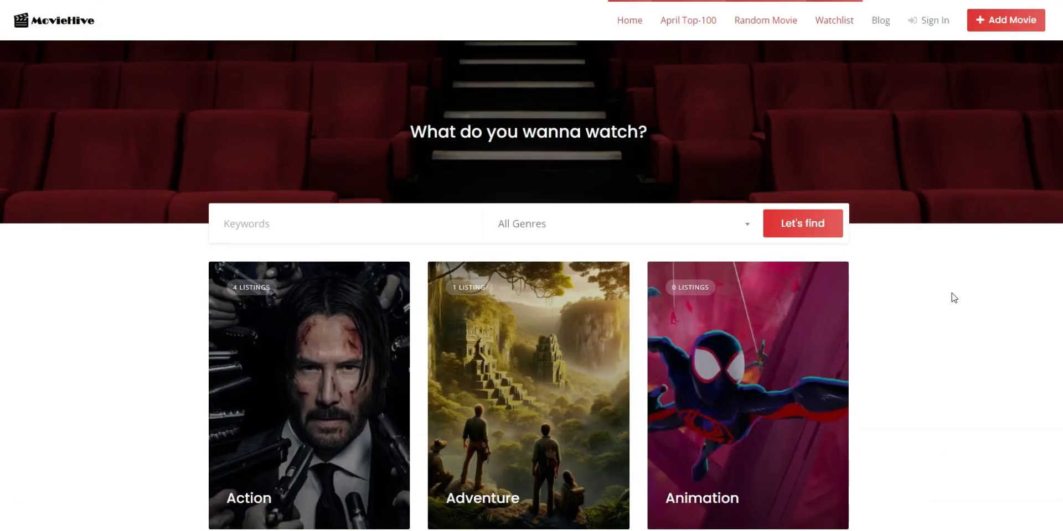
left_click(632, 226)
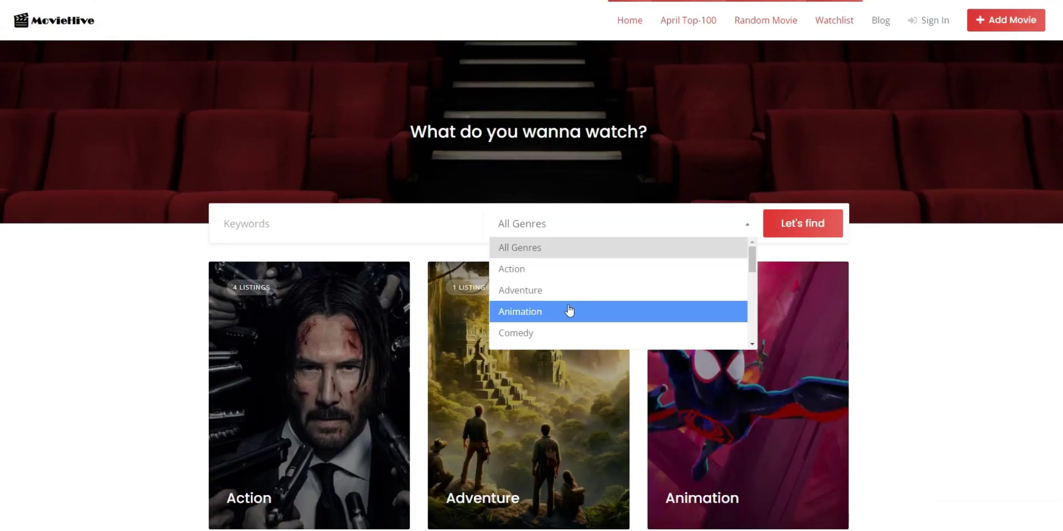
scroll(570, 310, "down", 4)
scroll(570, 310, "up", 4)
left_click(553, 275)
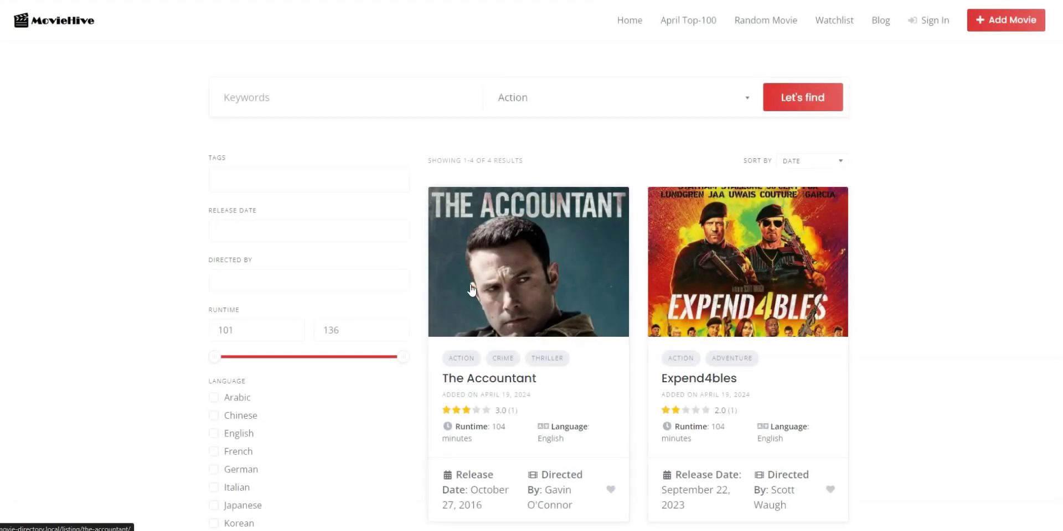
Step: Browse the Action results with their search filters and open The Matrix listing
scroll(417, 302, "down", 1)
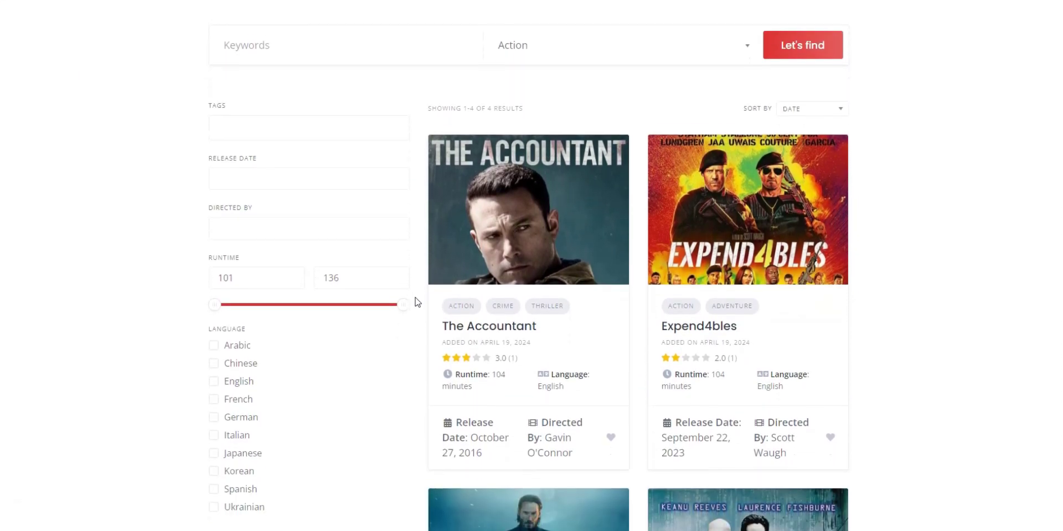
scroll(418, 301, "down", 5)
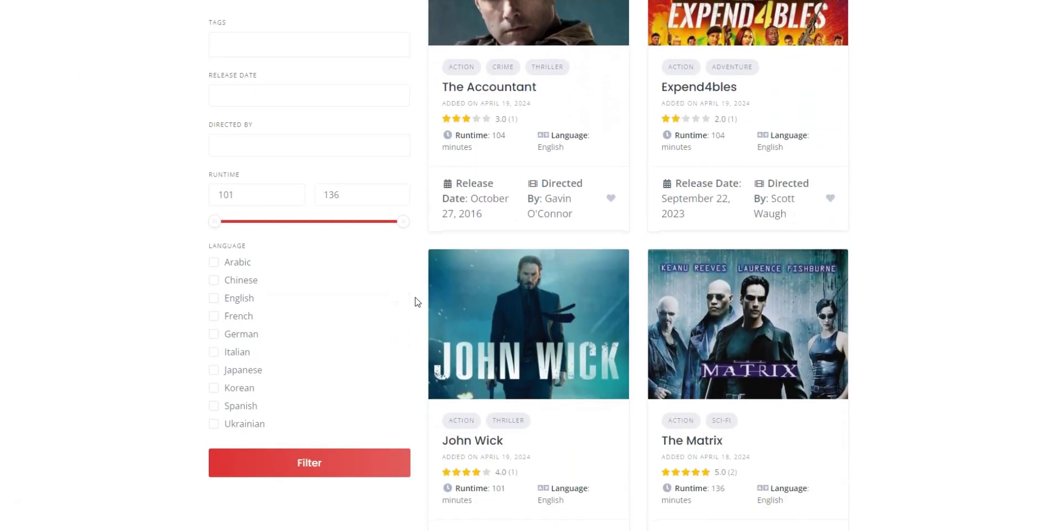
scroll(418, 302, "down", 2)
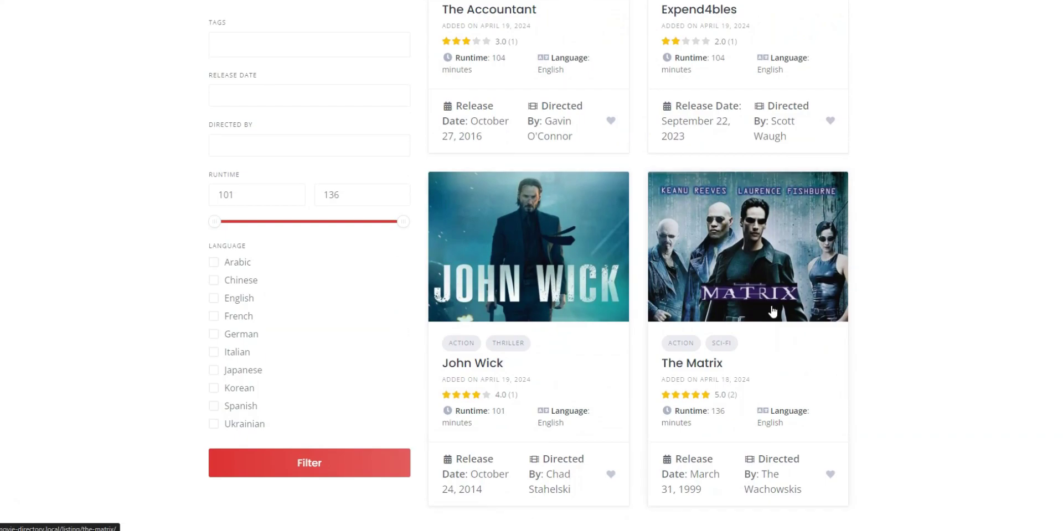
left_click(773, 311)
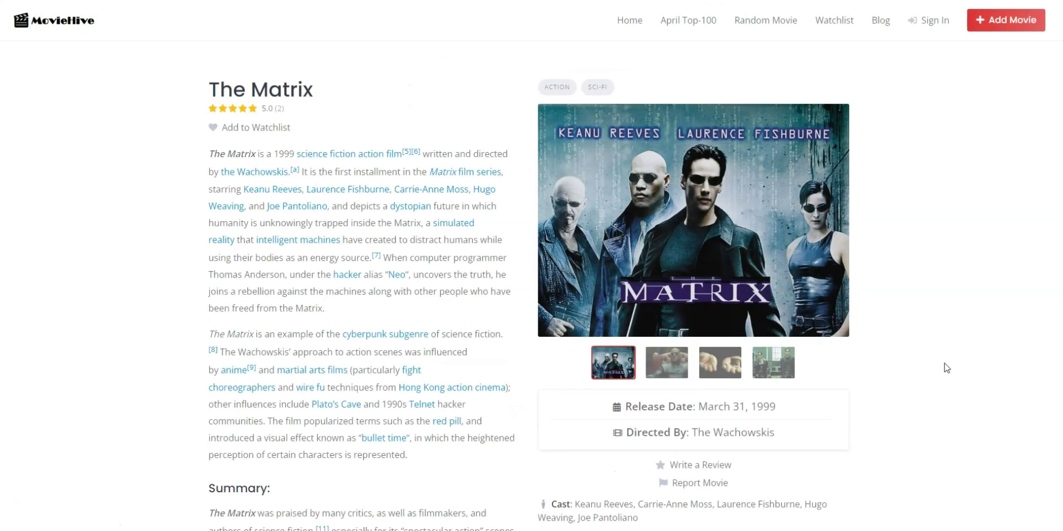
Step: Review The Matrix listing page, including its description, movie details, user reviews and similar movies
scroll(946, 368, "down", 2)
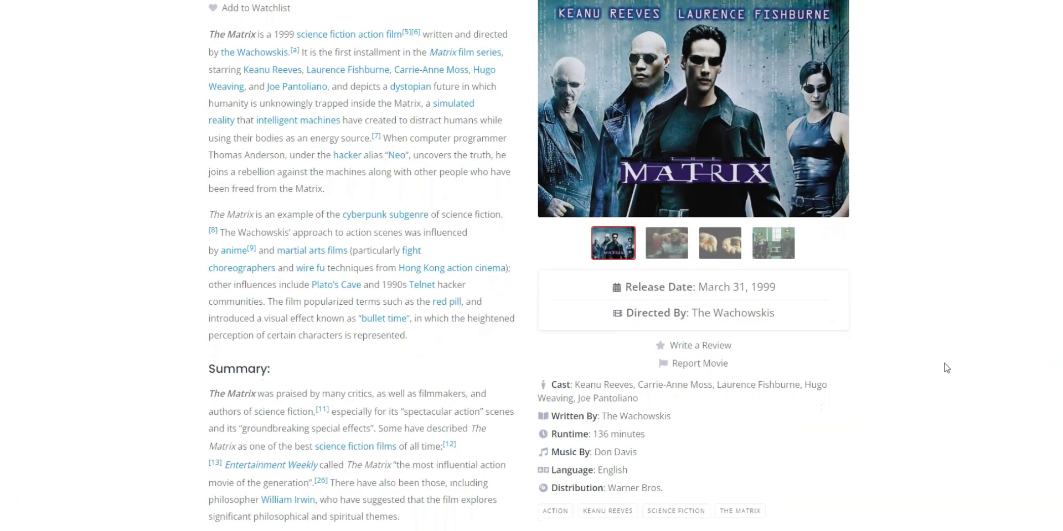
scroll(946, 368, "down", 3)
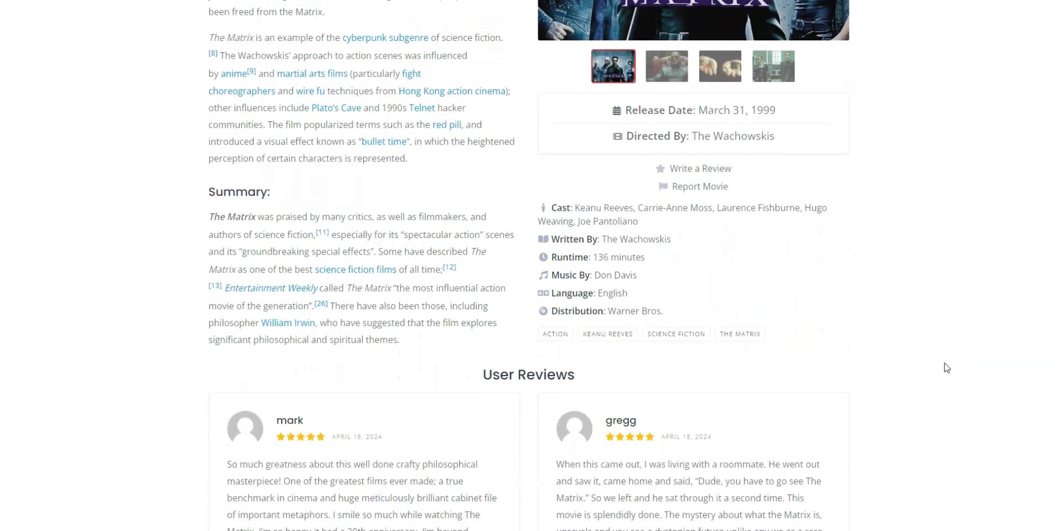
scroll(947, 368, "down", 3)
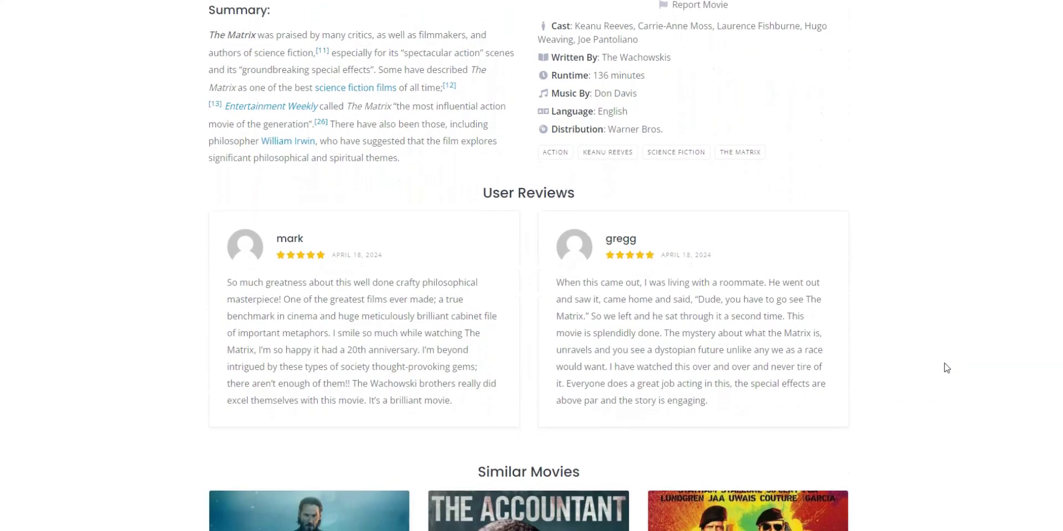
scroll(947, 368, "down", 5)
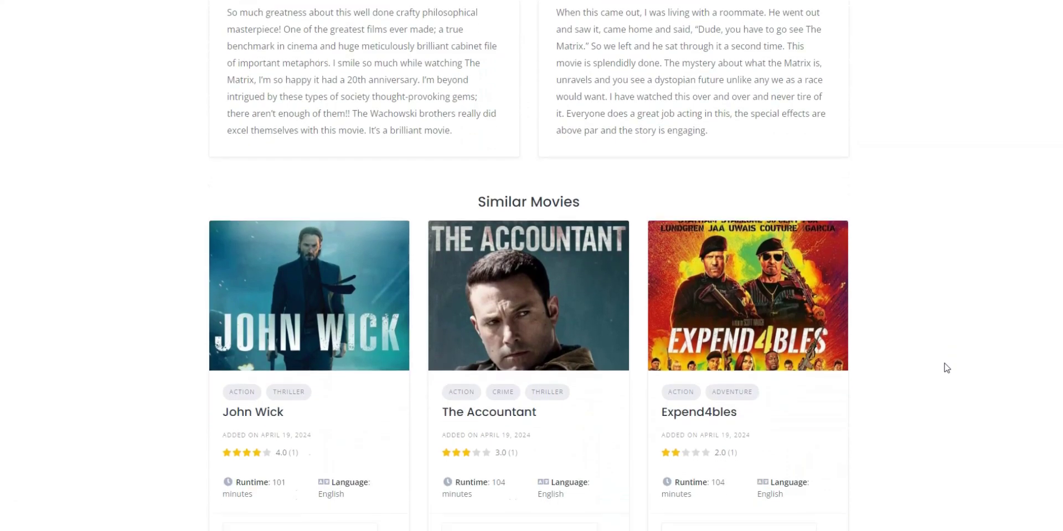
scroll(947, 368, "down", 2)
scroll(947, 368, "up", 10)
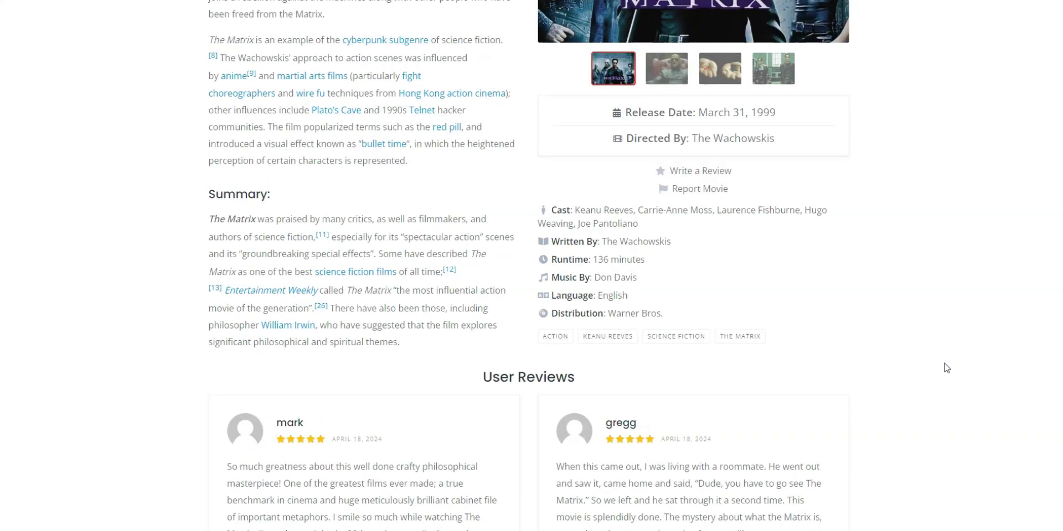
scroll(946, 368, "up", 5)
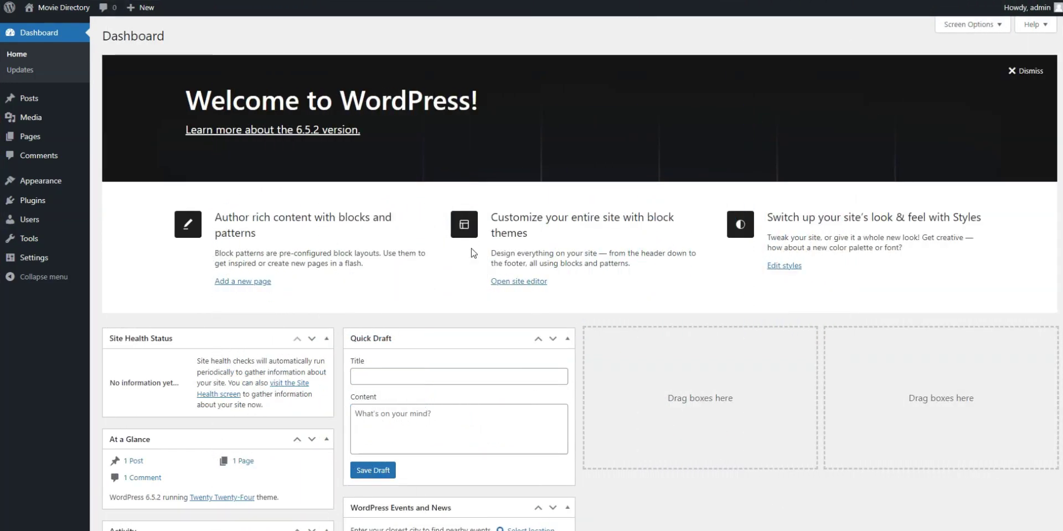
Step: Dismiss the dashboard's welcome panel, and find, install and activate the ListingHive theme
left_click(1029, 71)
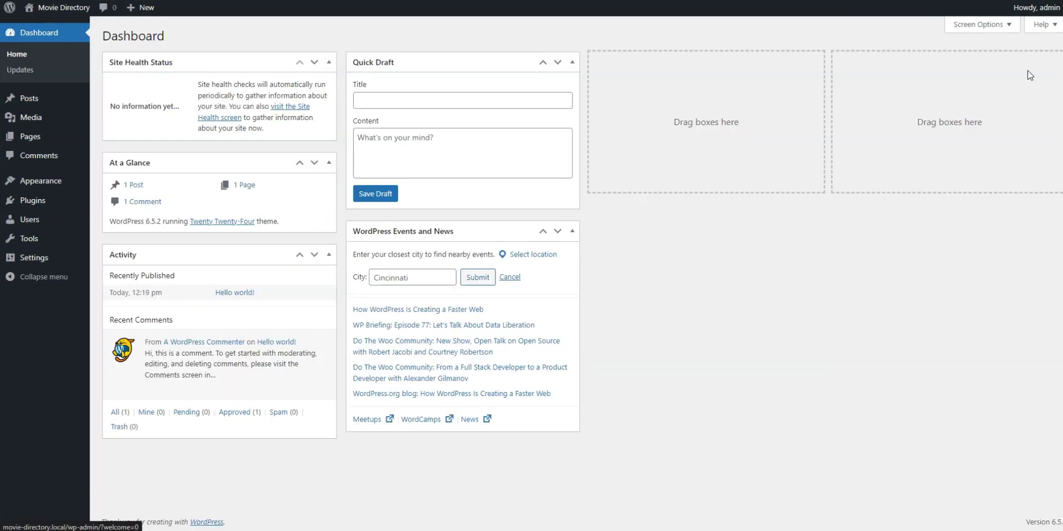
mouse_move(33, 183)
left_click(119, 188)
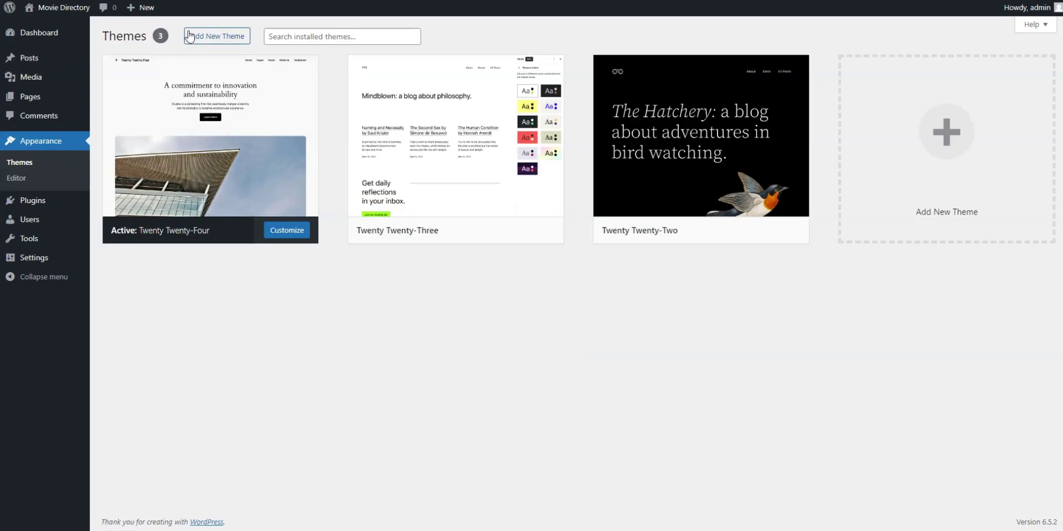
left_click(218, 35)
left_click(941, 68)
type("ListingHive")
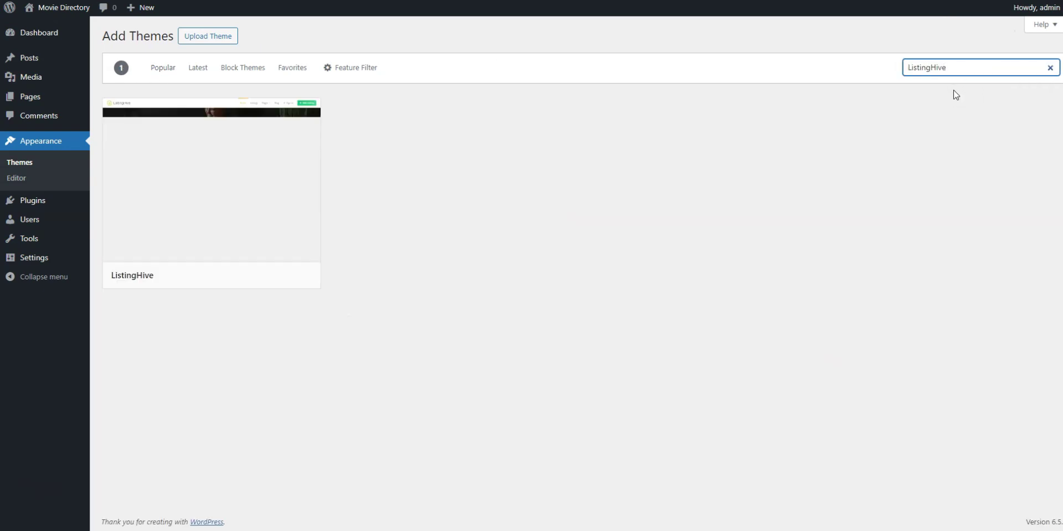
left_click(256, 276)
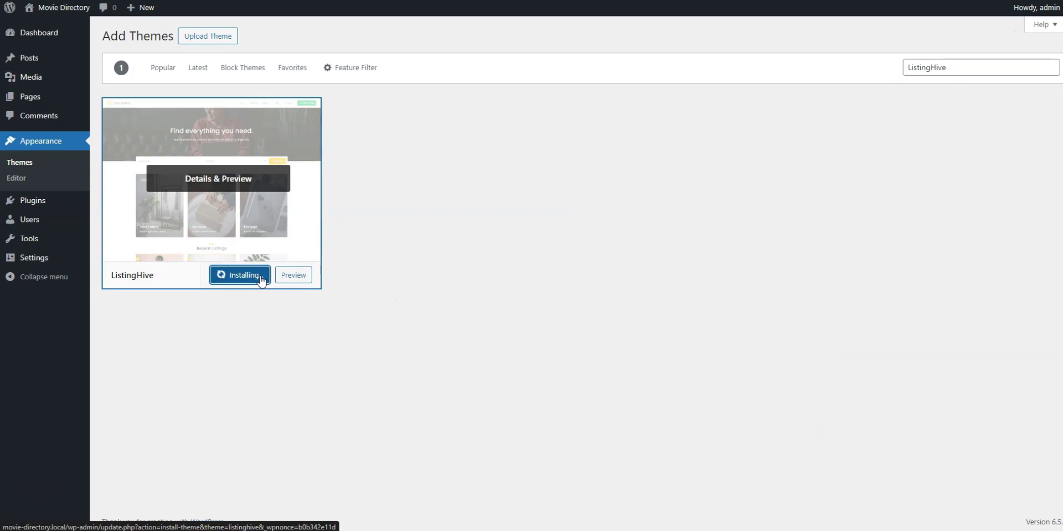
left_click(231, 275)
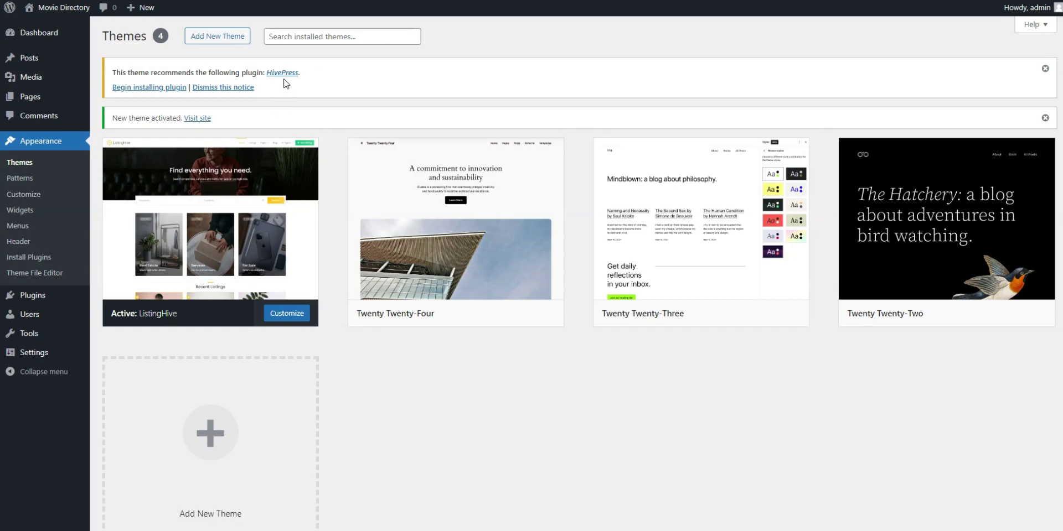
Step: Install and activate the recommended HivePress plugin, and dismiss the demo content notice on the dashboard
left_click(177, 88)
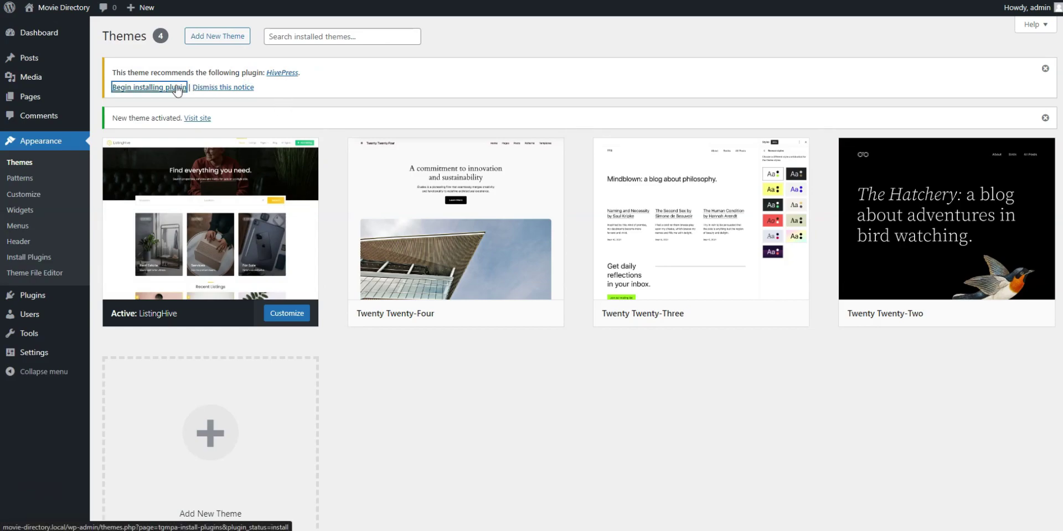
left_click(139, 131)
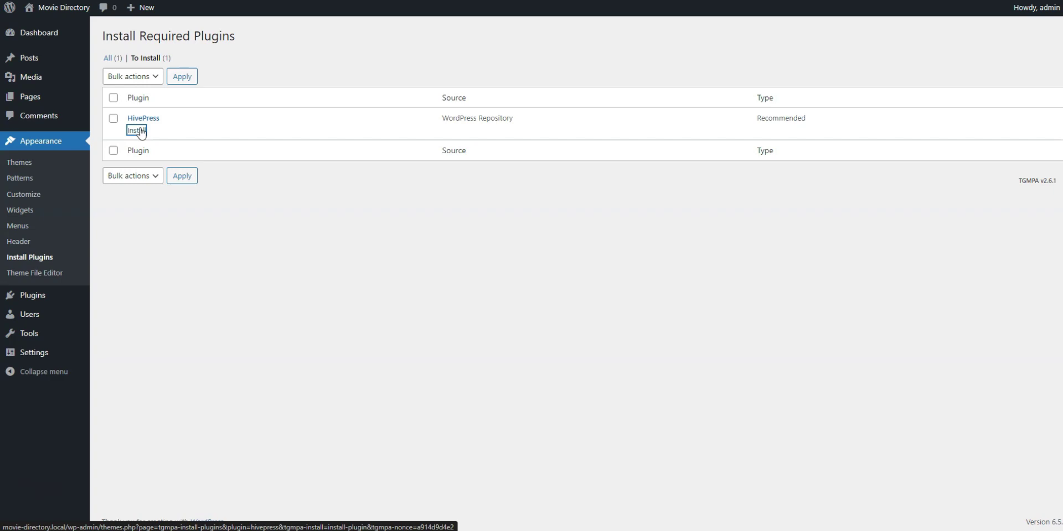
left_click(138, 134)
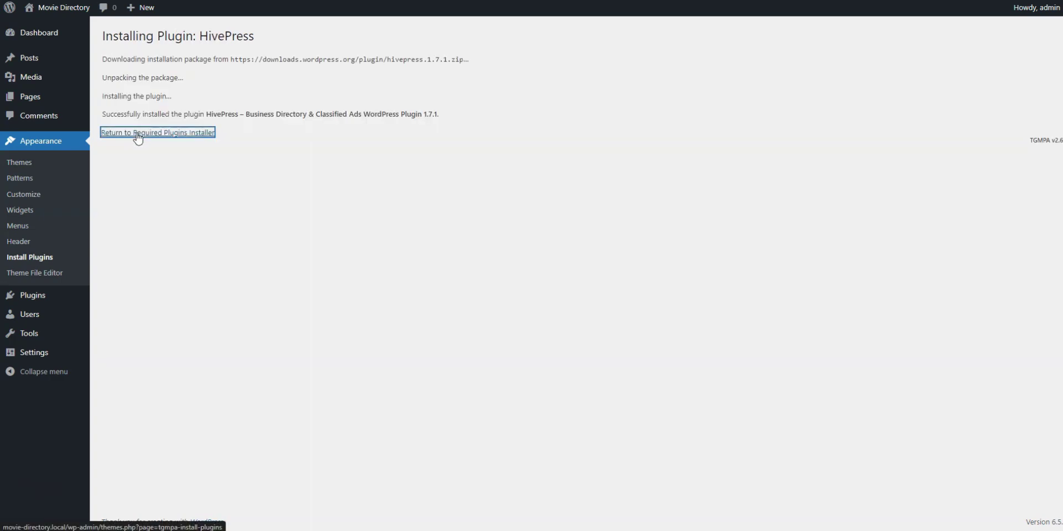
left_click(131, 134)
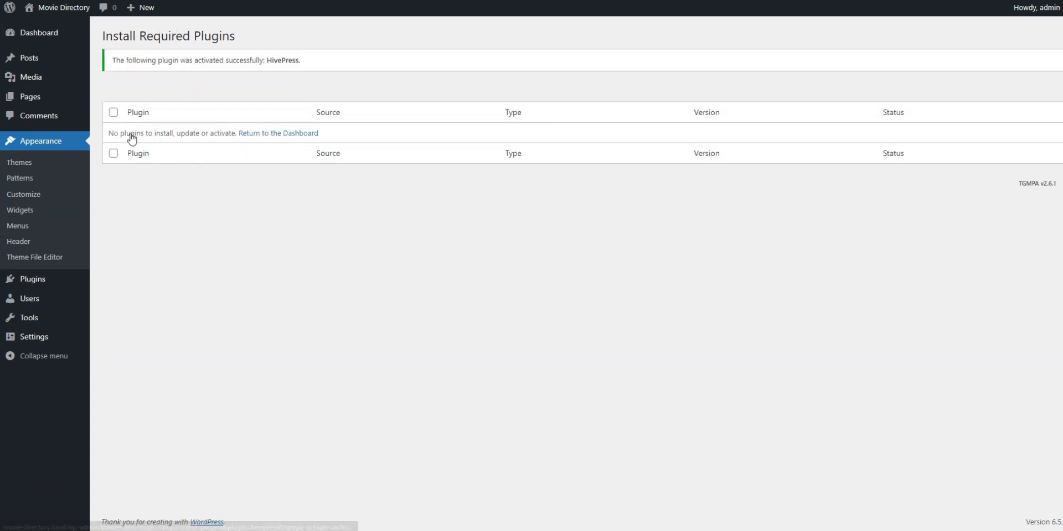
left_click(260, 136)
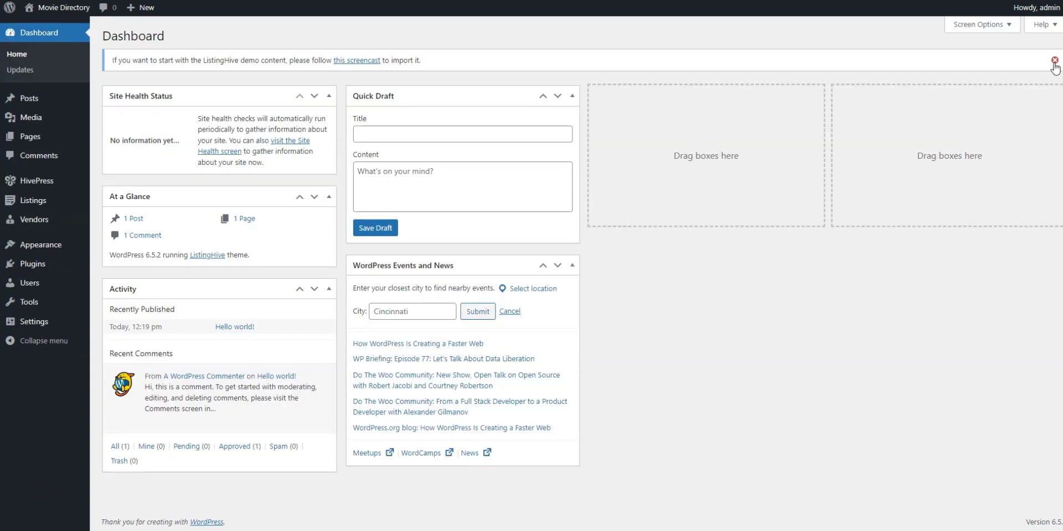
left_click(1055, 64)
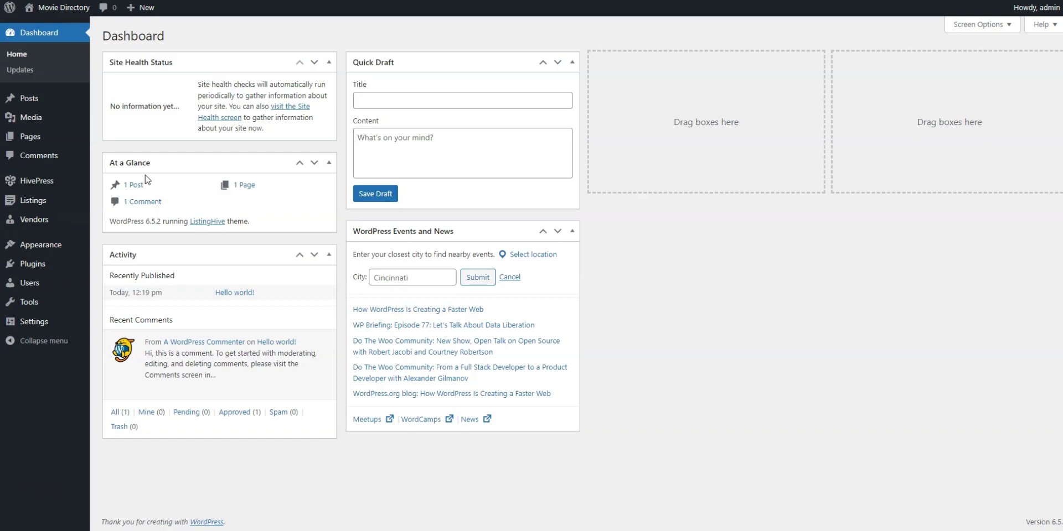
Step: Open the HivePress extensions list and review the available paid and free extensions
mouse_move(38, 181)
left_click(126, 250)
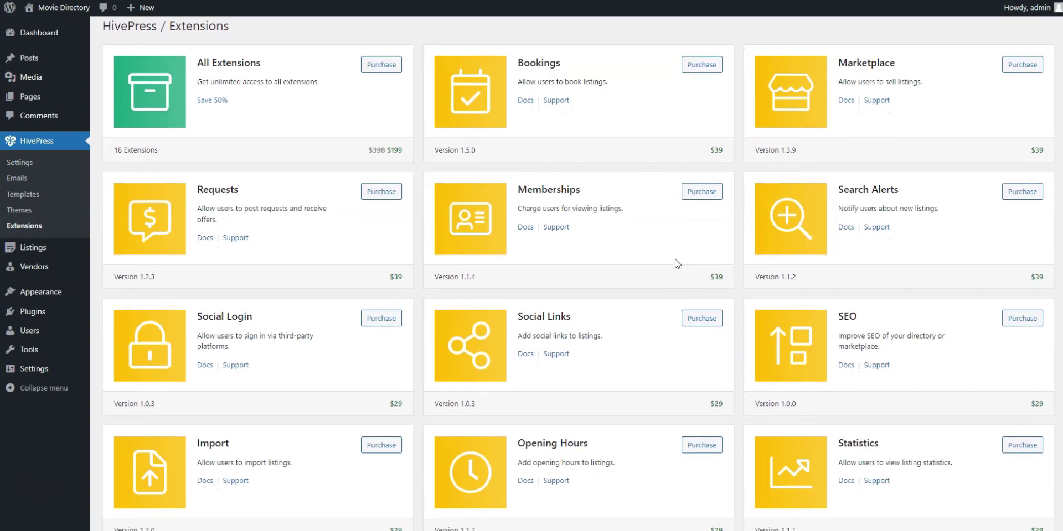
scroll(677, 264, "down", 5)
scroll(677, 264, "down", 3)
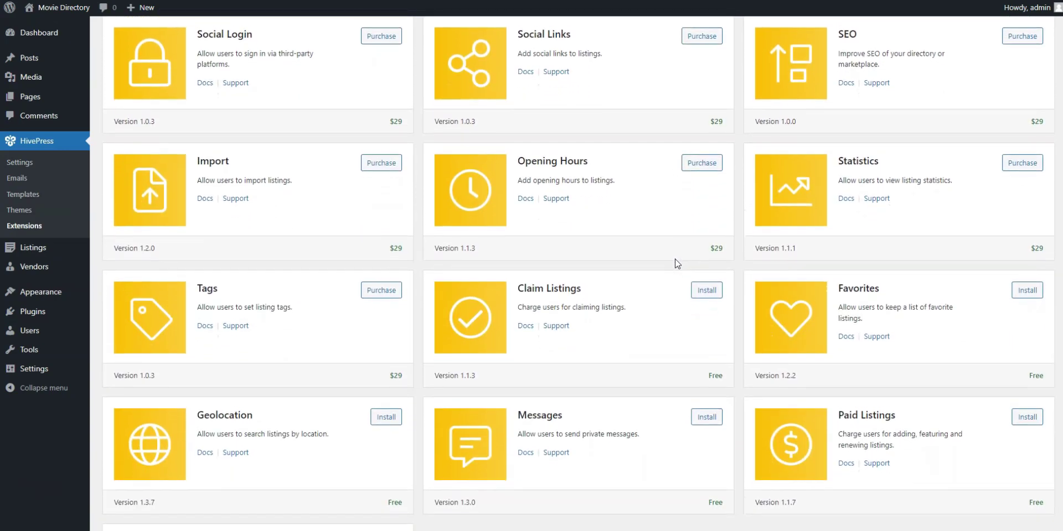
scroll(678, 264, "down", 1)
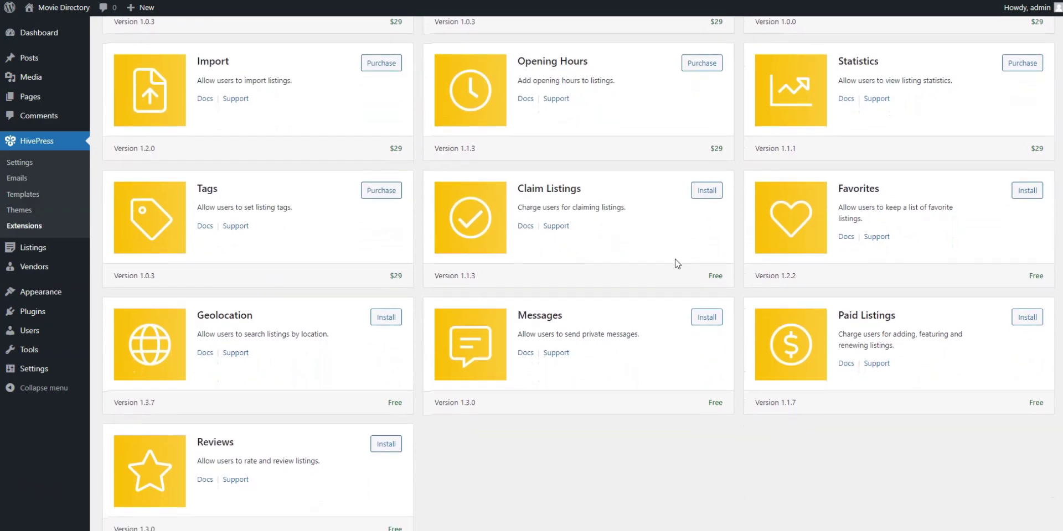
scroll(677, 264, "up", 1)
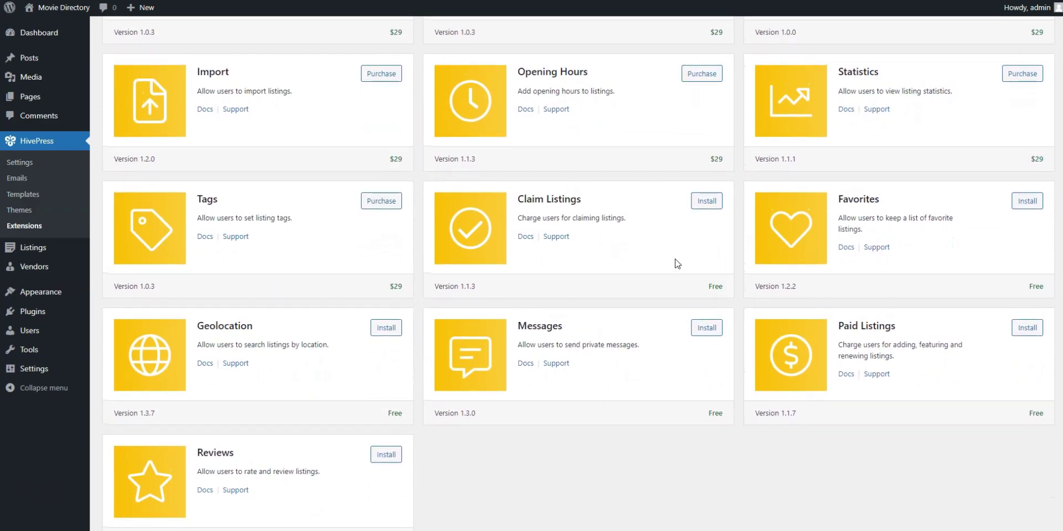
scroll(646, 271, "up", 1)
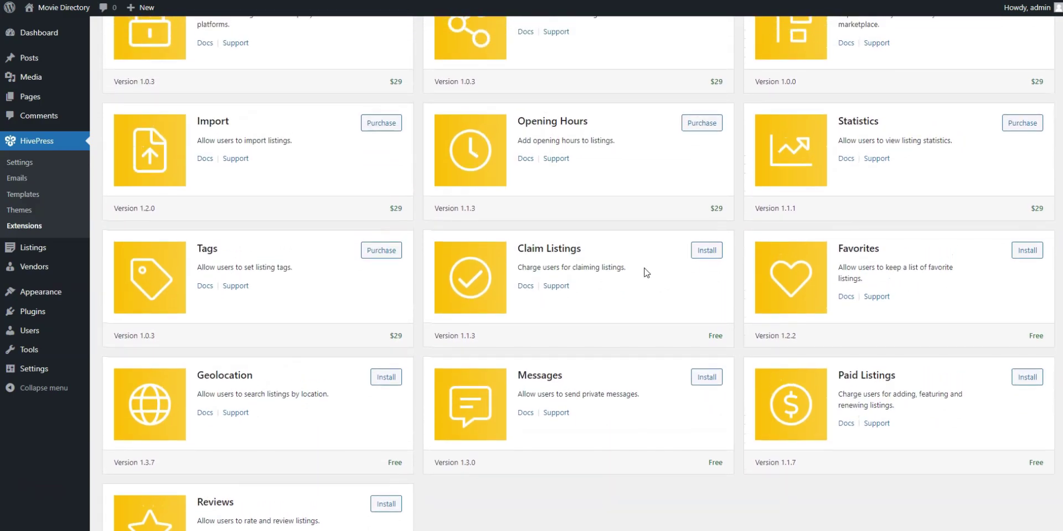
scroll(646, 272, "up", 6)
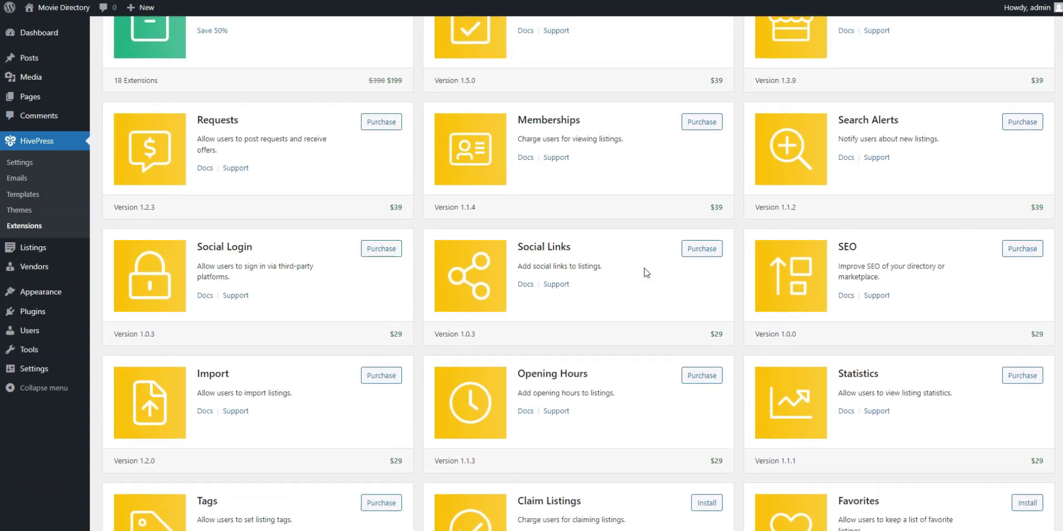
Step: Install and activate the free HivePress Reviews extension
scroll(646, 272, "down", 8)
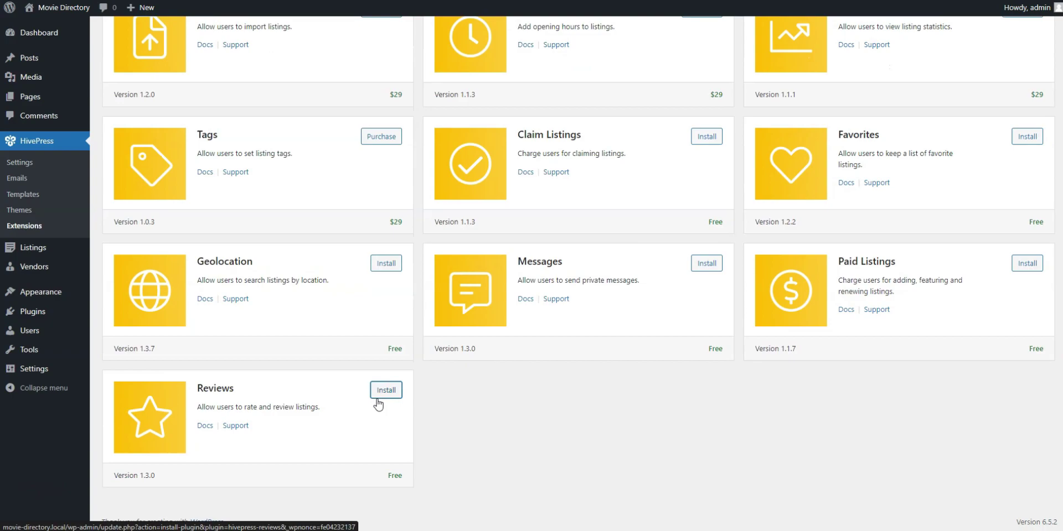
left_click(378, 405)
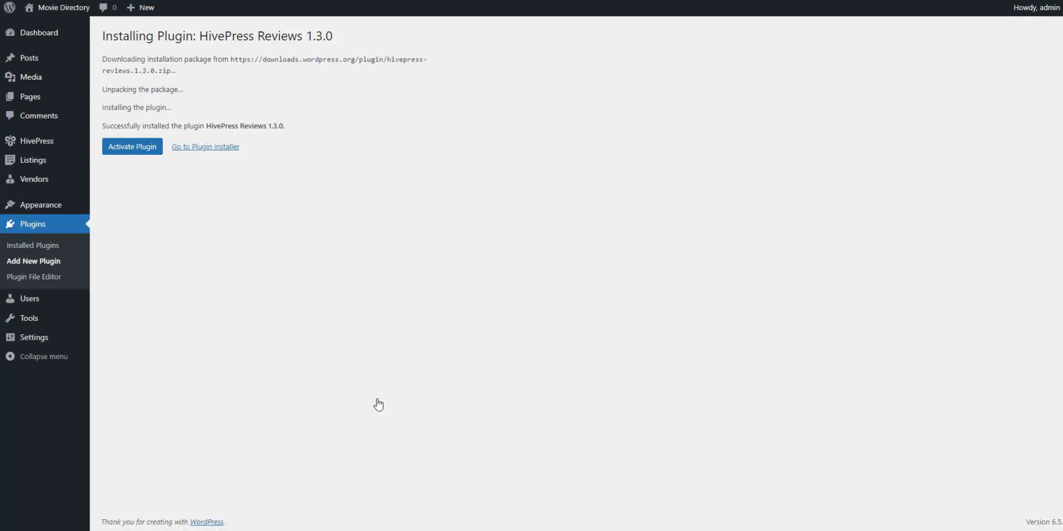
left_click(146, 153)
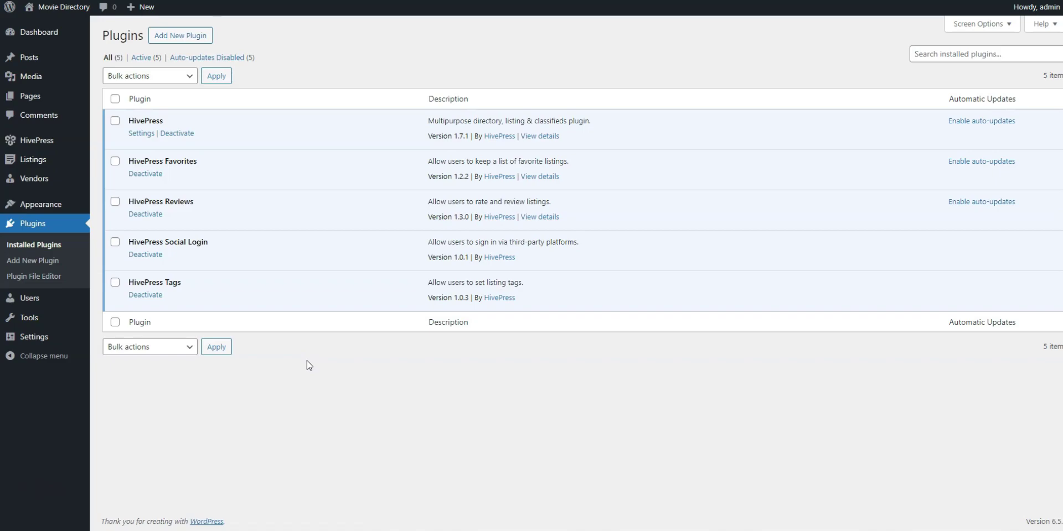
Step: Add a listing category named Action and upload action.jpg as its image
mouse_move(40, 166)
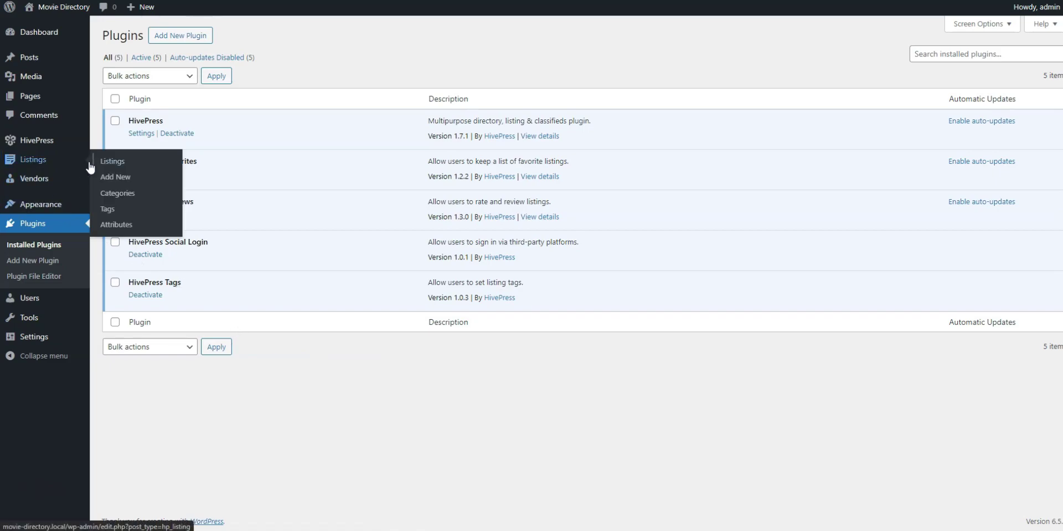
left_click(133, 199)
type("Action")
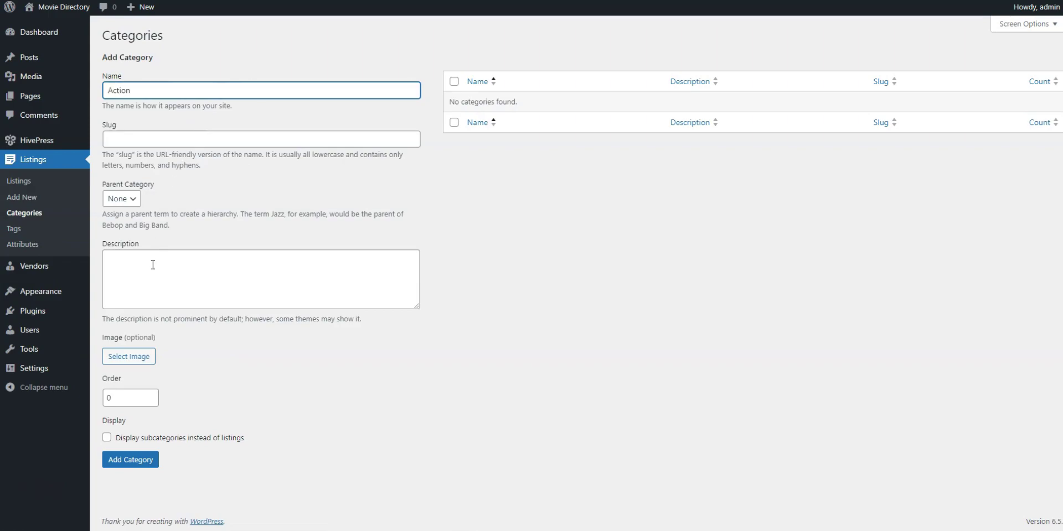
left_click(133, 357)
left_click(48, 51)
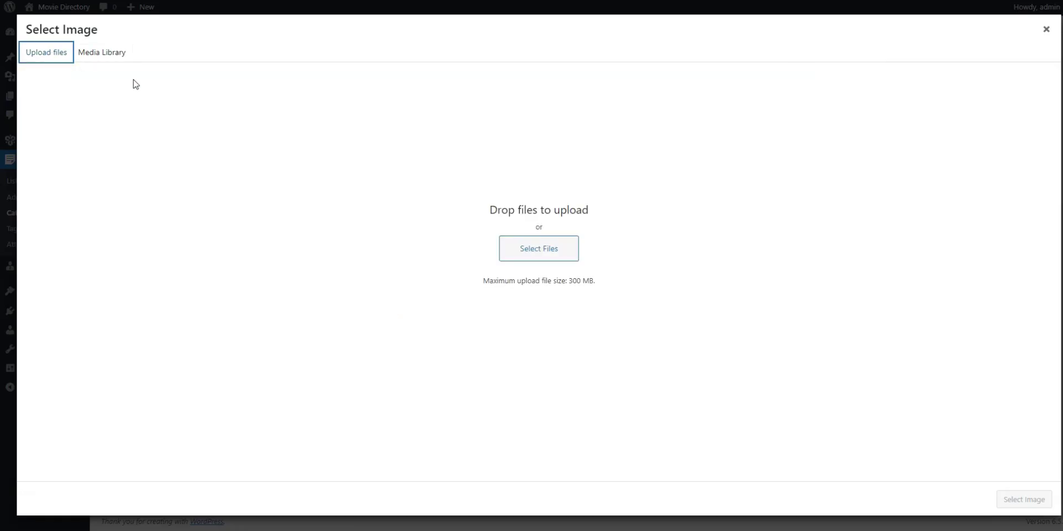
left_click(563, 259)
left_click(133, 33)
left_click(256, 184)
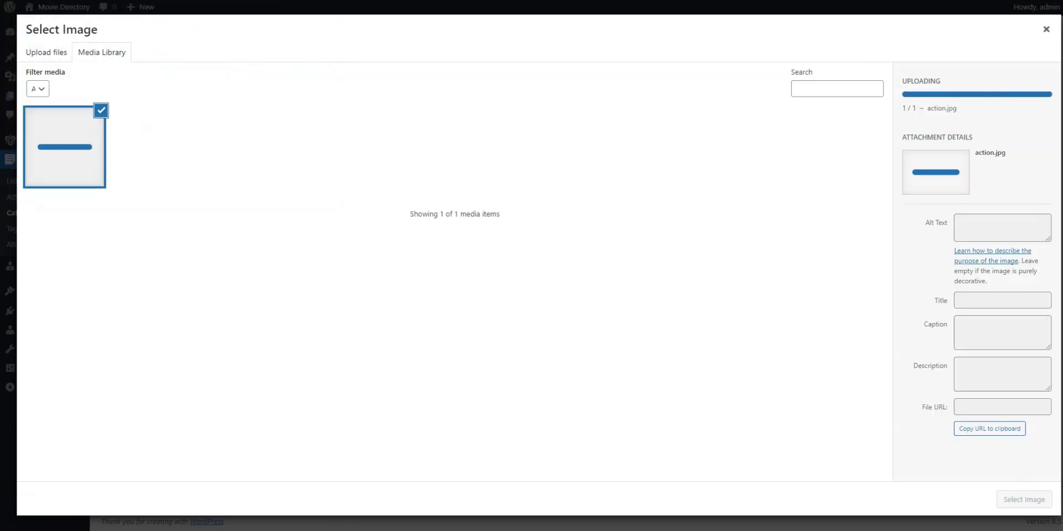
left_click(1015, 503)
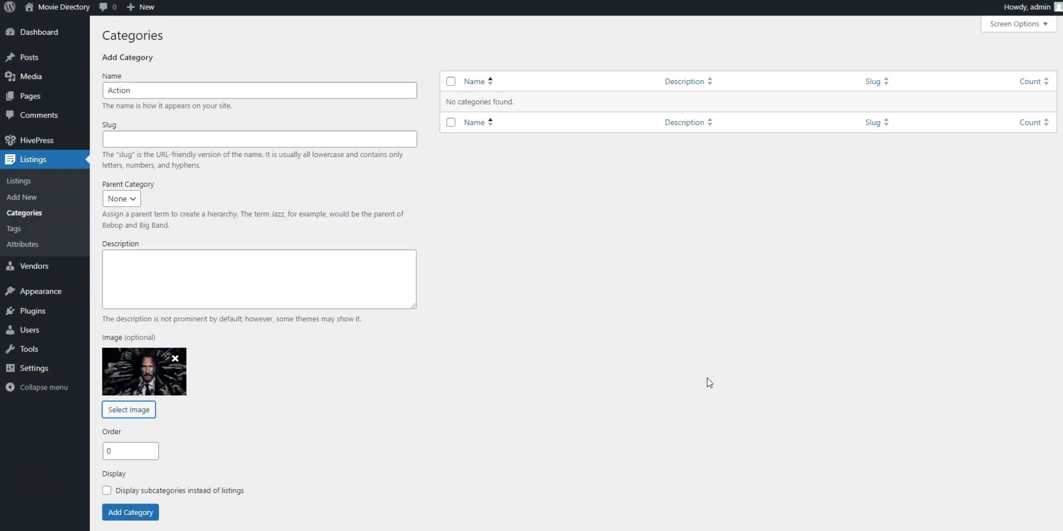
scroll(366, 334, "down", 1)
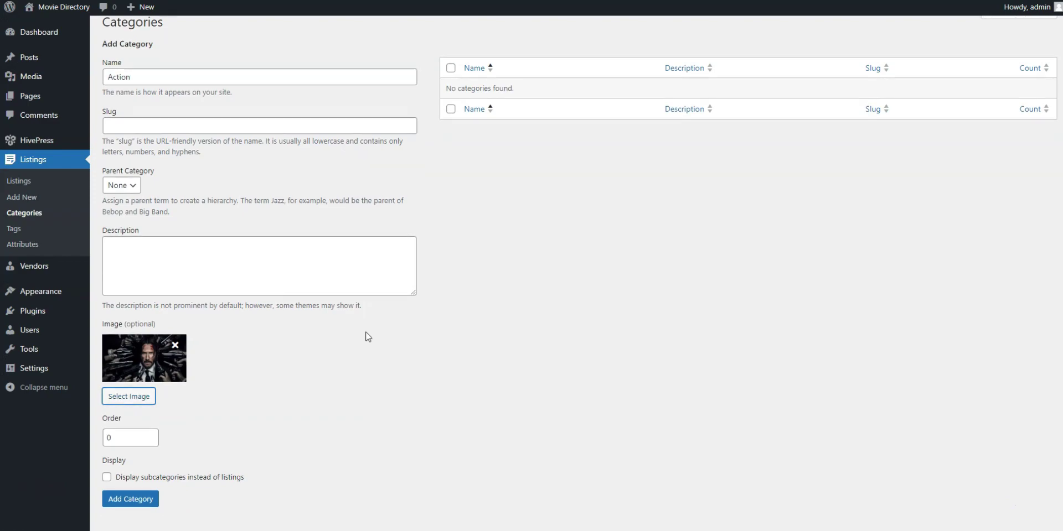
left_click(129, 475)
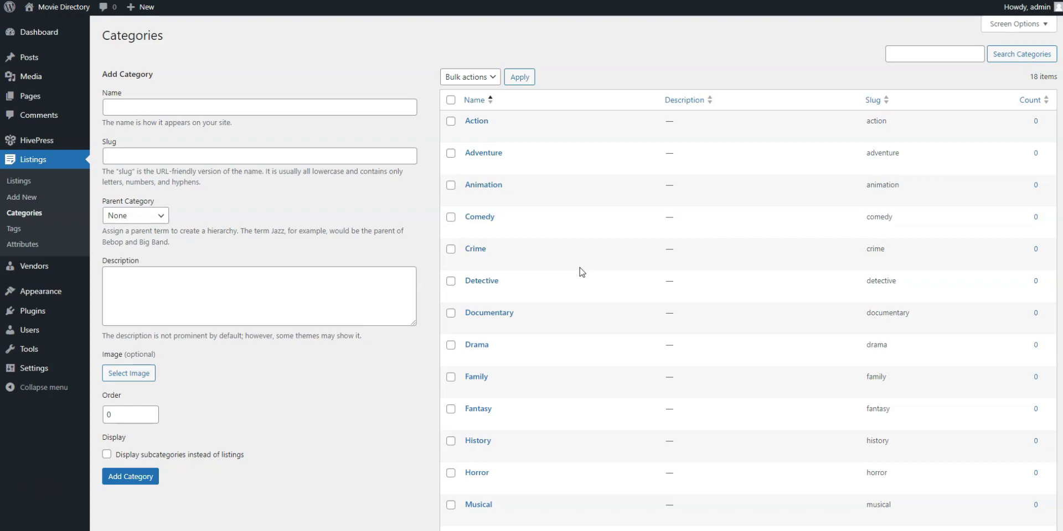
Step: Start a listing attribute titled Release Date, editable on the front end and required, with field name release_date and field type Date
left_click(37, 244)
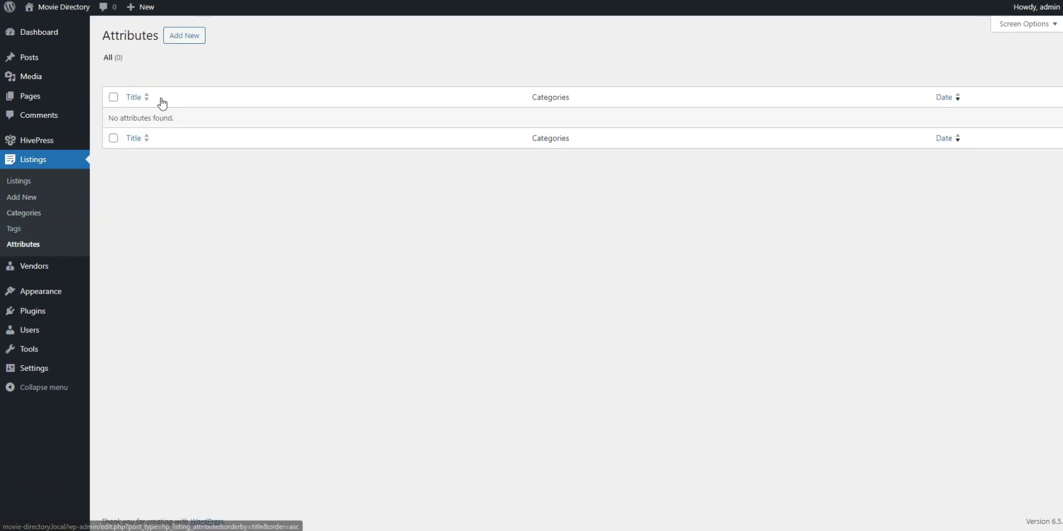
left_click(189, 38)
type("Release Date")
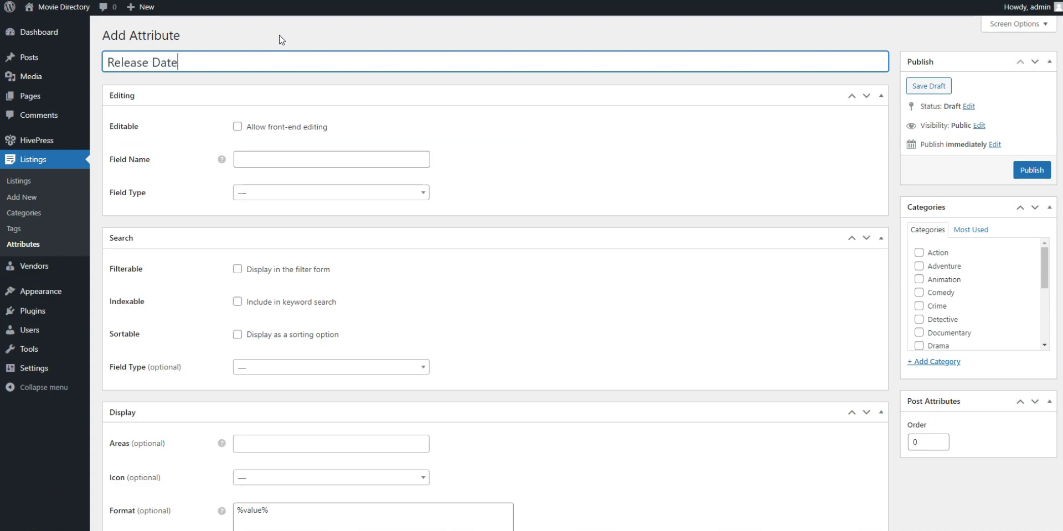
left_click(271, 128)
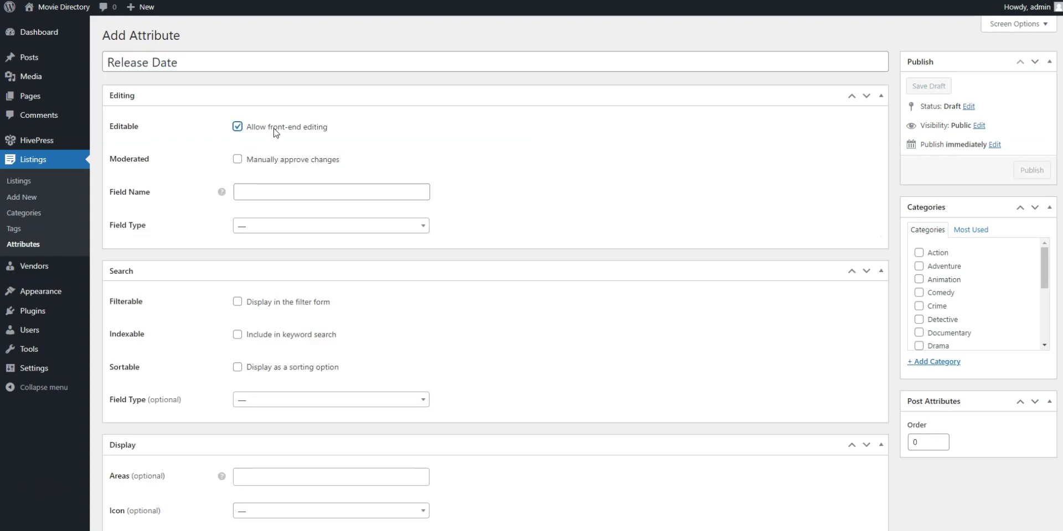
left_click(272, 192)
type("release_date")
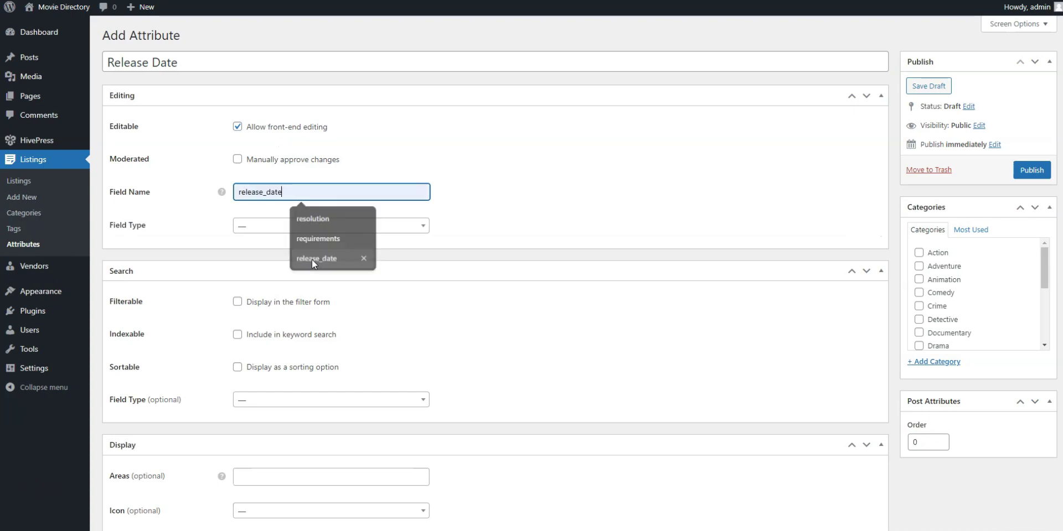
left_click(311, 259)
left_click(273, 228)
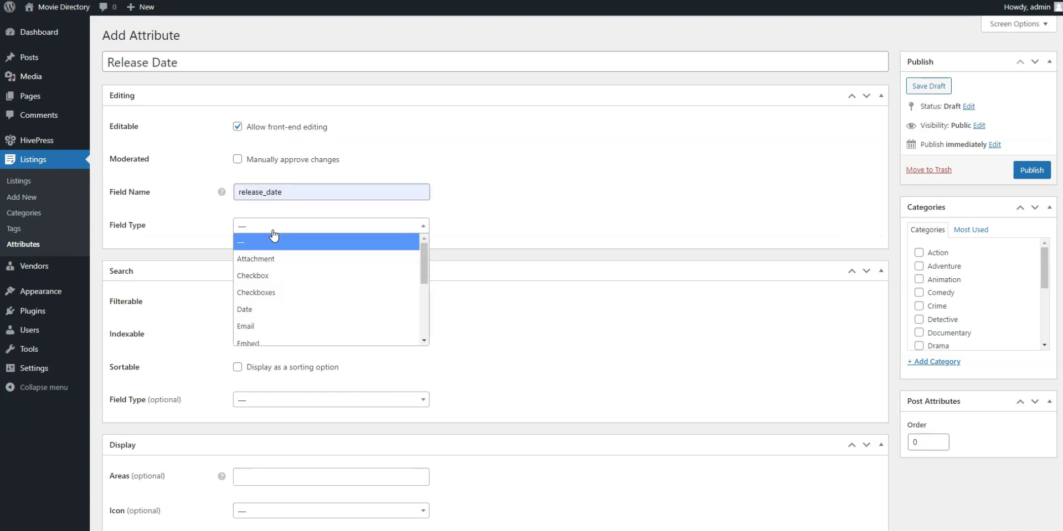
left_click(269, 309)
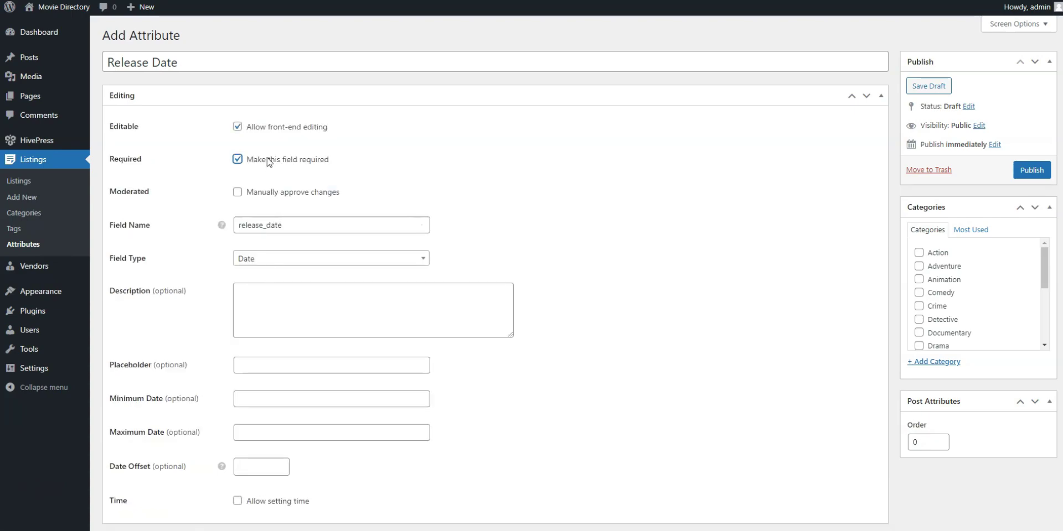
Step: Make the Release Date attribute filterable and sortable, with Date Range as its search field type
scroll(602, 254, "down", 5)
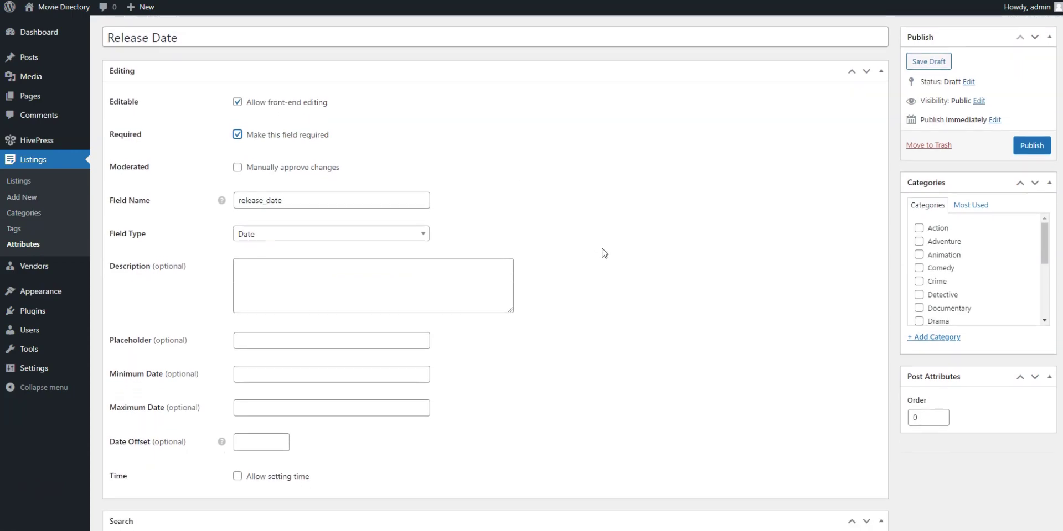
scroll(614, 244, "down", 1)
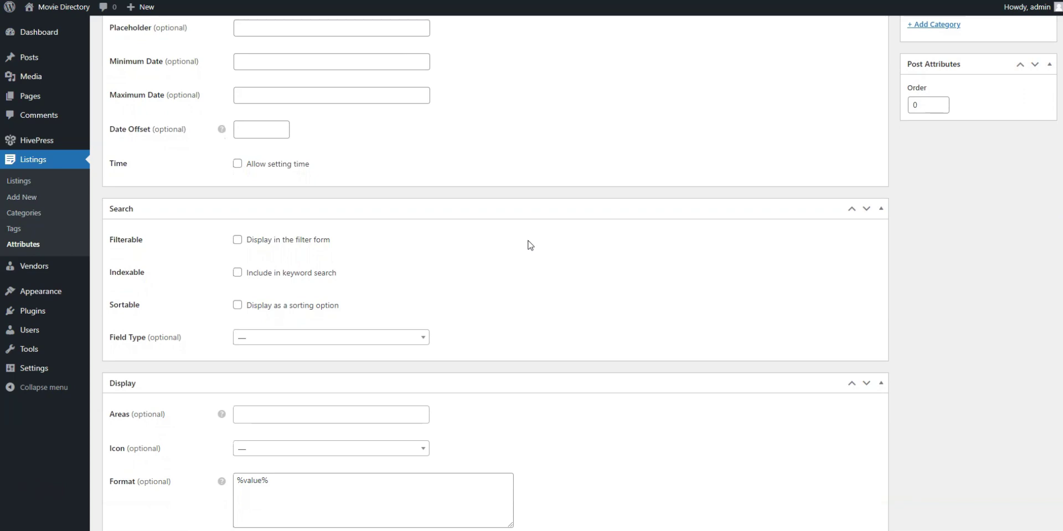
left_click(245, 242)
left_click(238, 306)
left_click(286, 338)
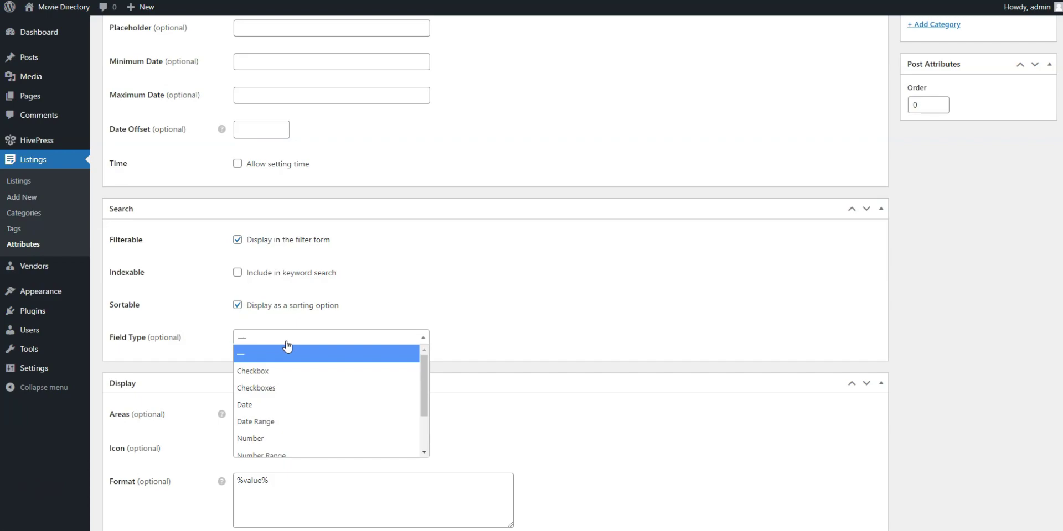
left_click(280, 422)
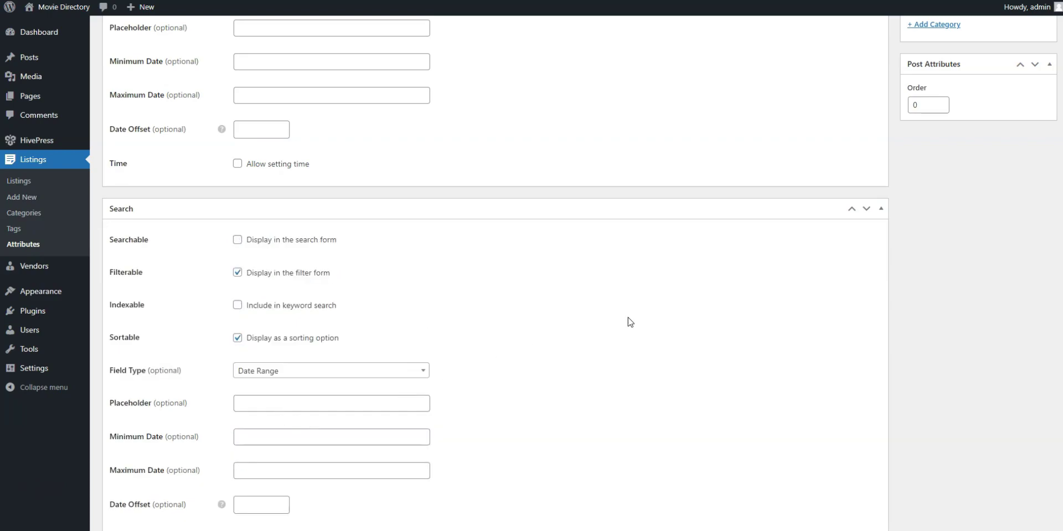
Step: Display the attribute in the Block (primary) and Page (primary) areas with the calendar-alt icon
scroll(630, 323, "down", 4)
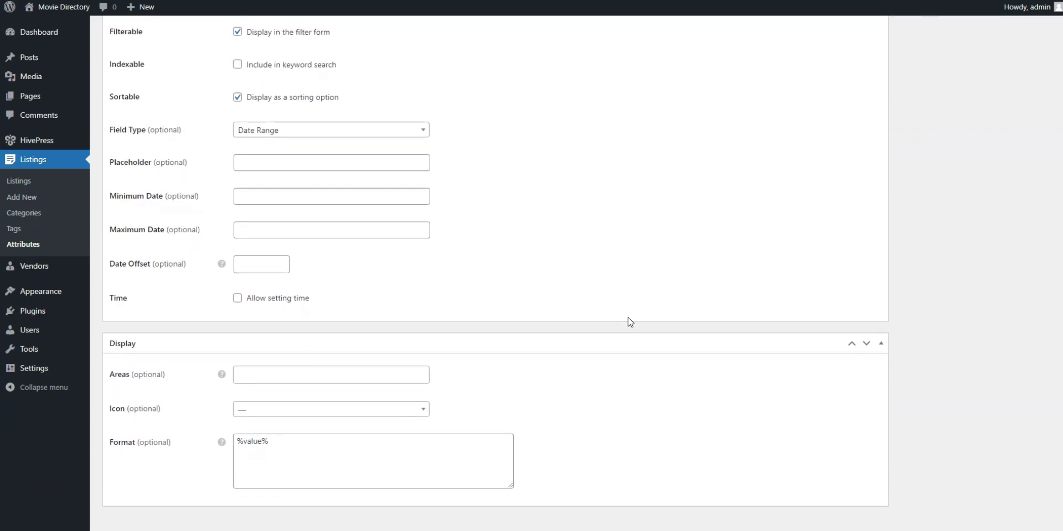
scroll(629, 322, "down", 1)
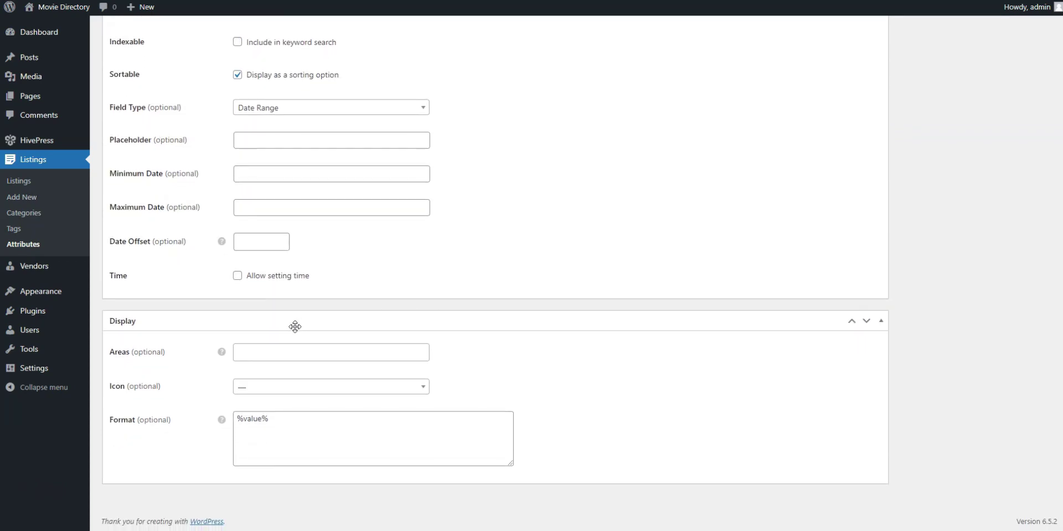
left_click(264, 351)
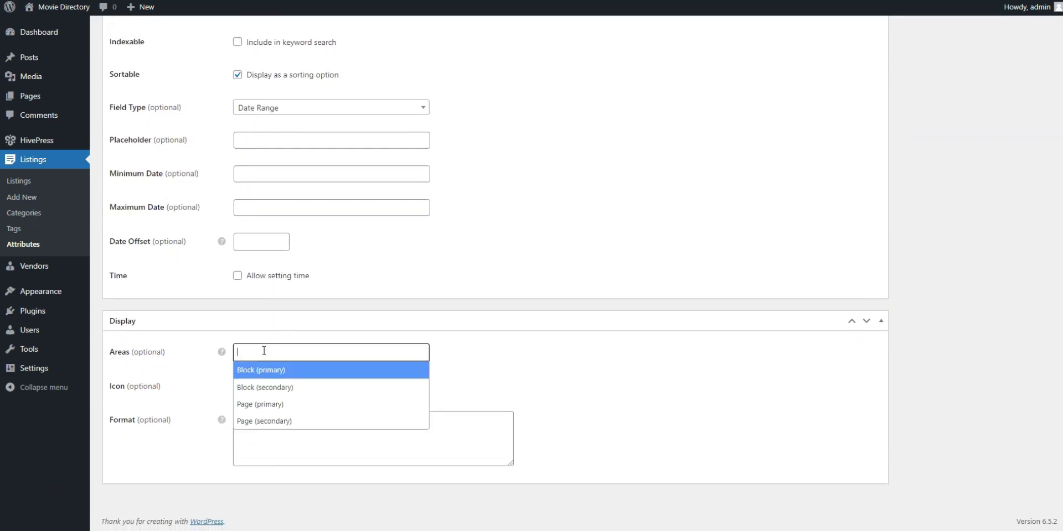
left_click(263, 372)
left_click(317, 353)
left_click(272, 404)
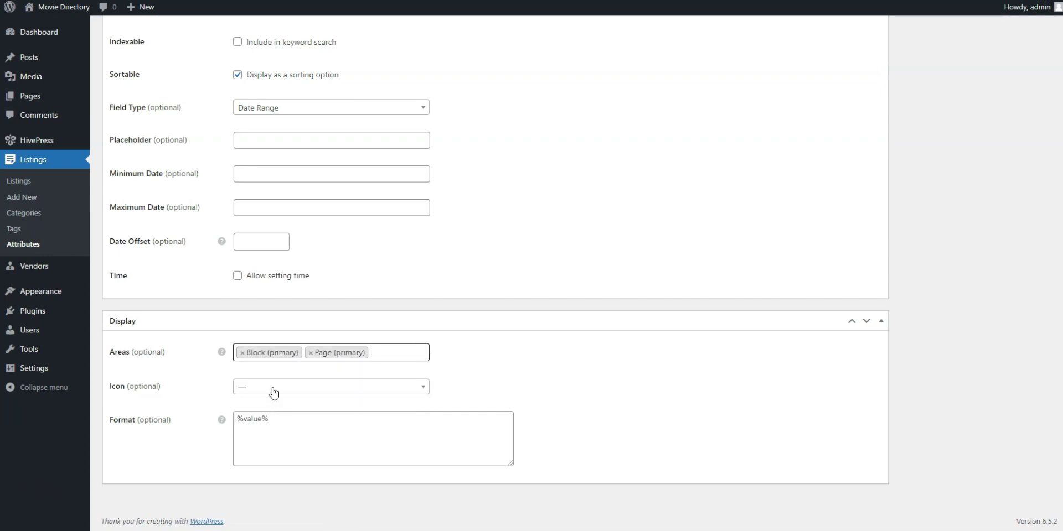
left_click(274, 392)
type("calen")
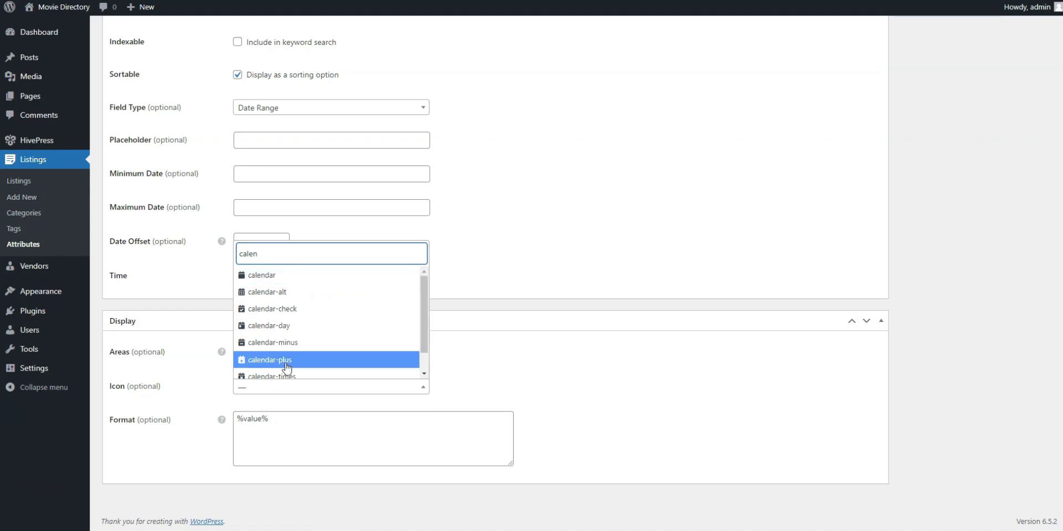
left_click(273, 296)
Step: Set the display format to "%icon% %label%: %value%", publish the Release Date attribute and return to the attributes list
left_click(244, 416)
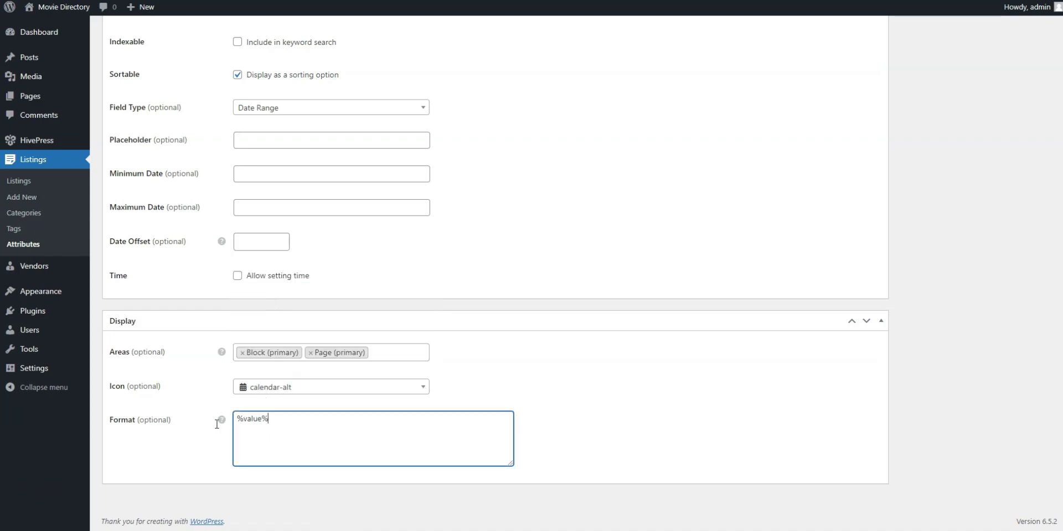
key("ctrl+a")
type("%icon% %label%: %value%")
left_click(559, 399)
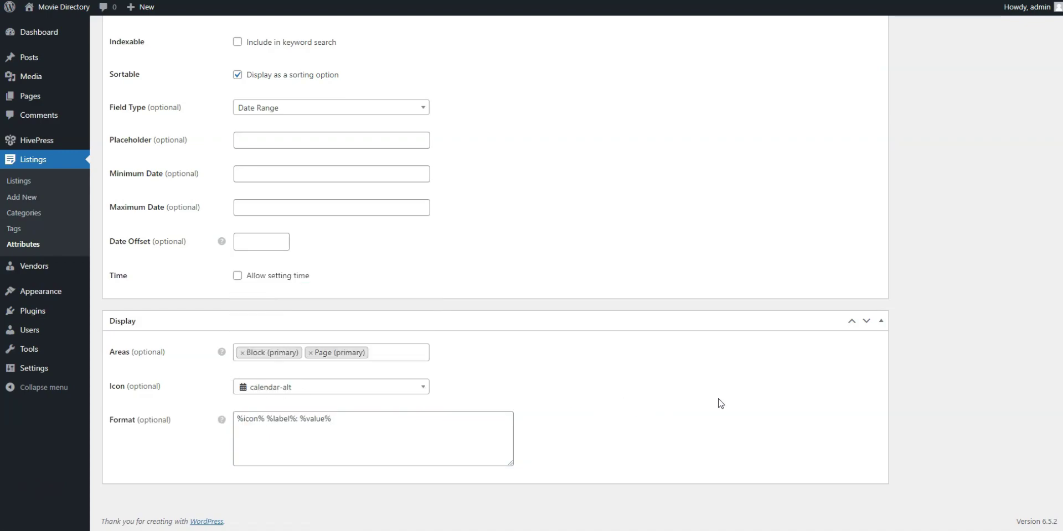
scroll(823, 372, "up", 10)
left_click(1034, 172)
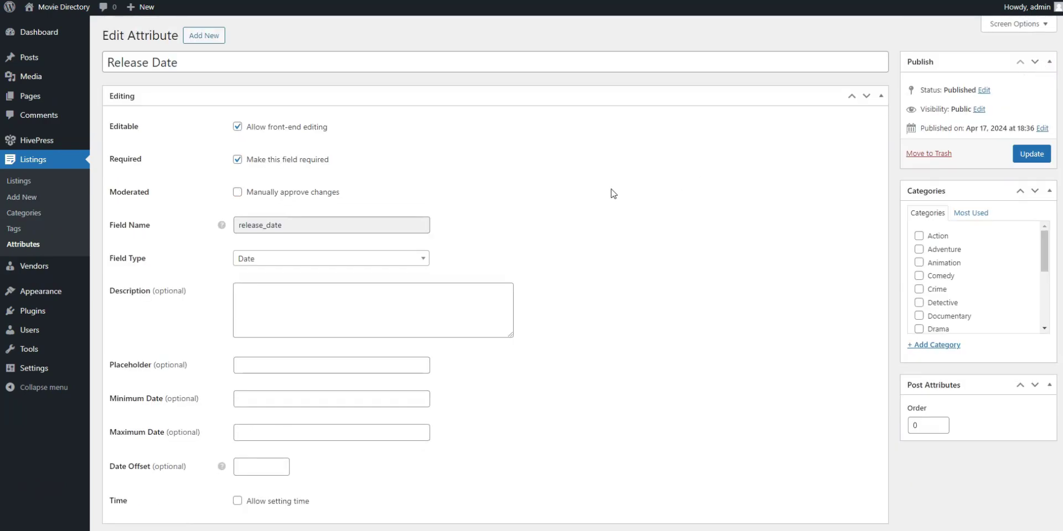
left_click(32, 245)
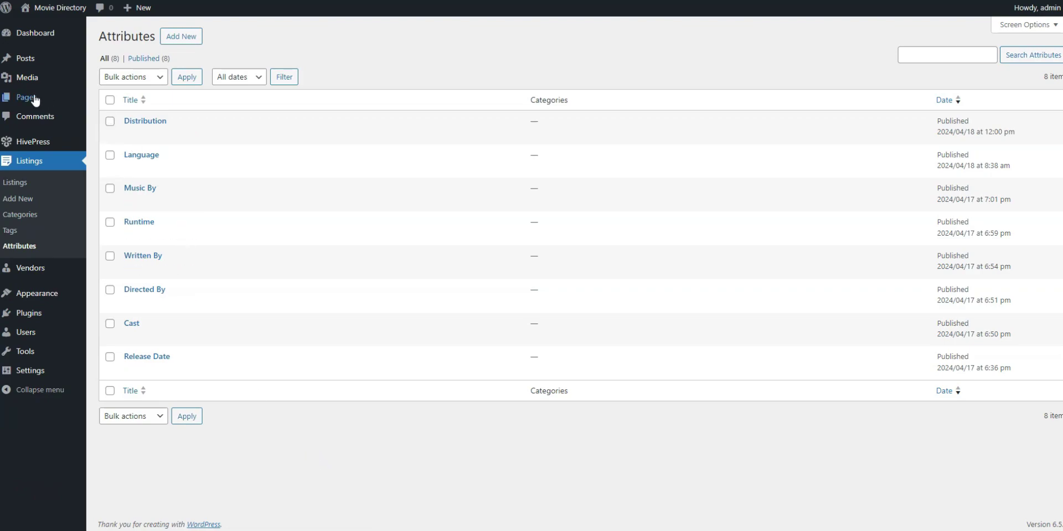
Step: Create a new page titled Home, dismissing the block editor's welcome guide
mouse_move(26, 97)
left_click(121, 114)
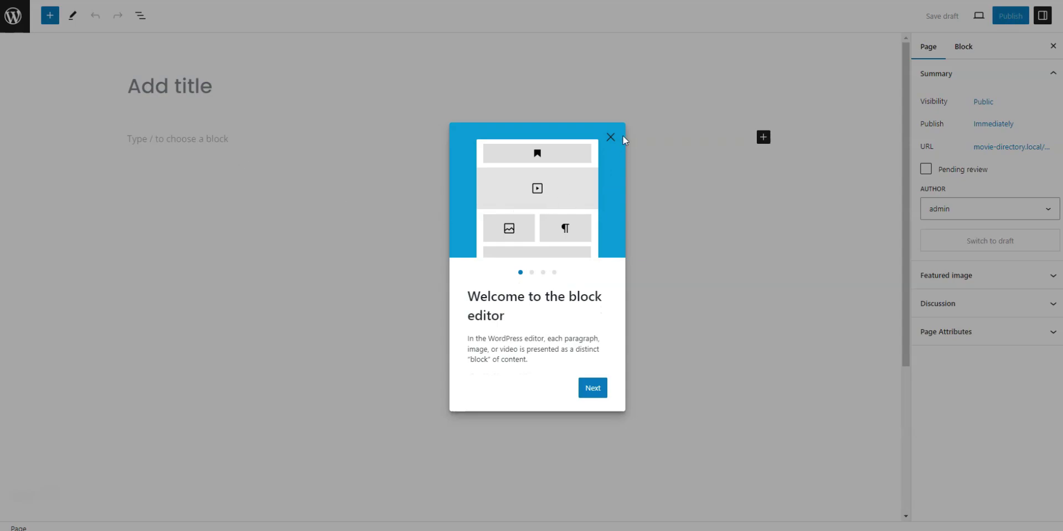
left_click(610, 138)
type("Home")
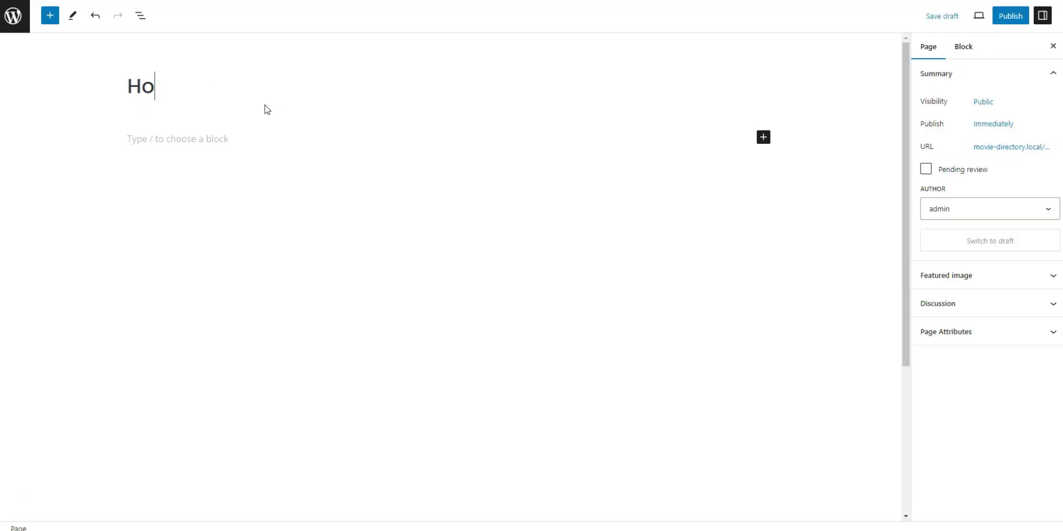
Step: Add a center-aligned heading reading "Welcome to the movie database" to the Home page
left_click(281, 138)
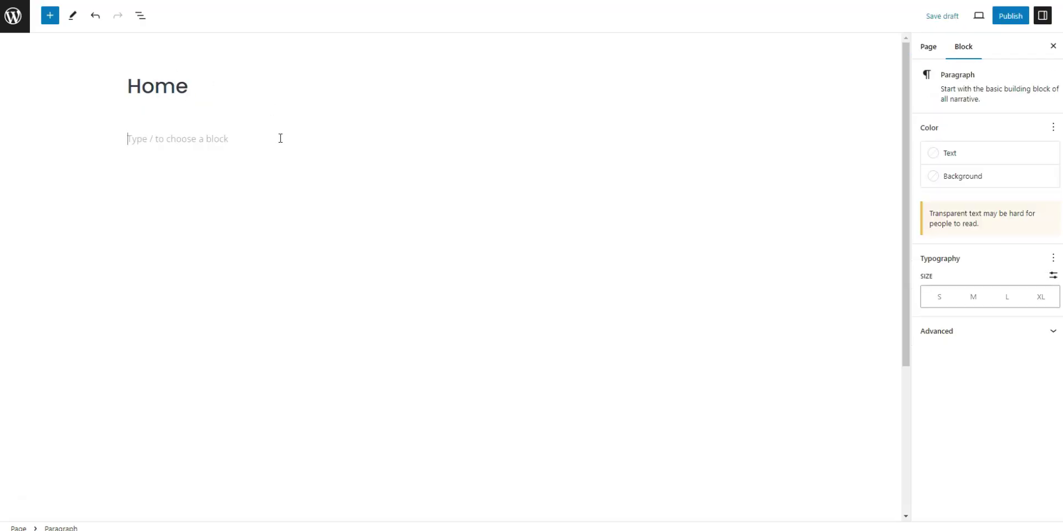
type("/hea")
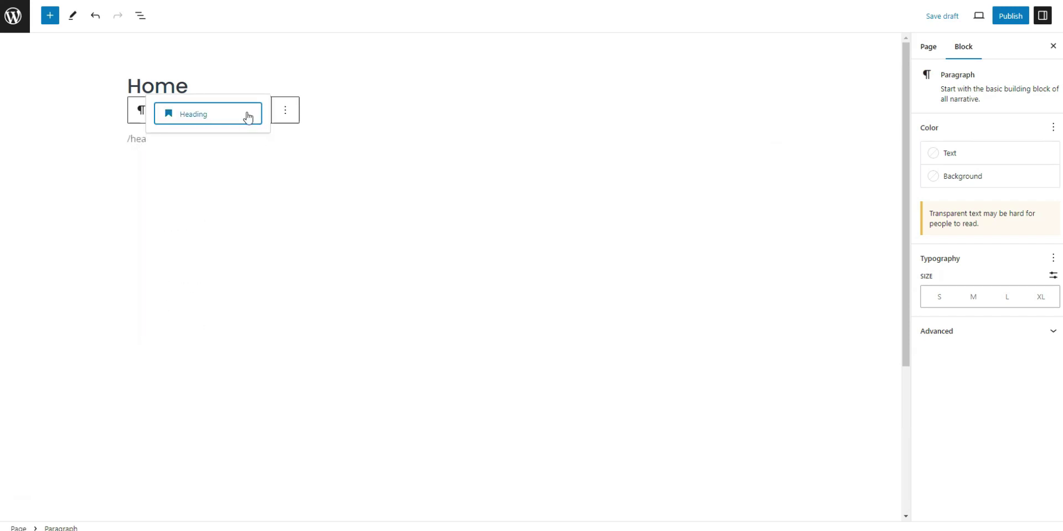
left_click(244, 115)
type("Welcome to the movie database")
left_click(362, 150)
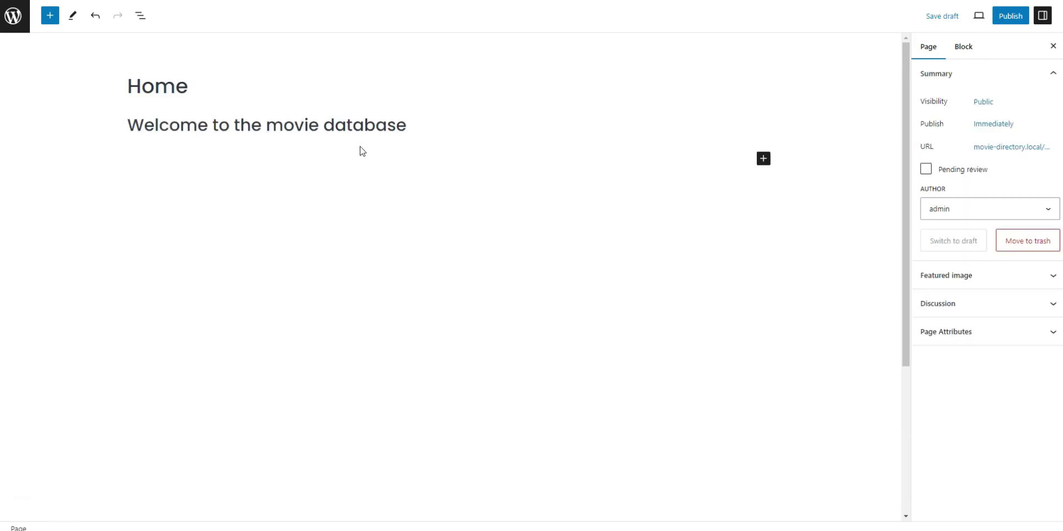
left_click(389, 126)
left_click(210, 94)
left_click(242, 154)
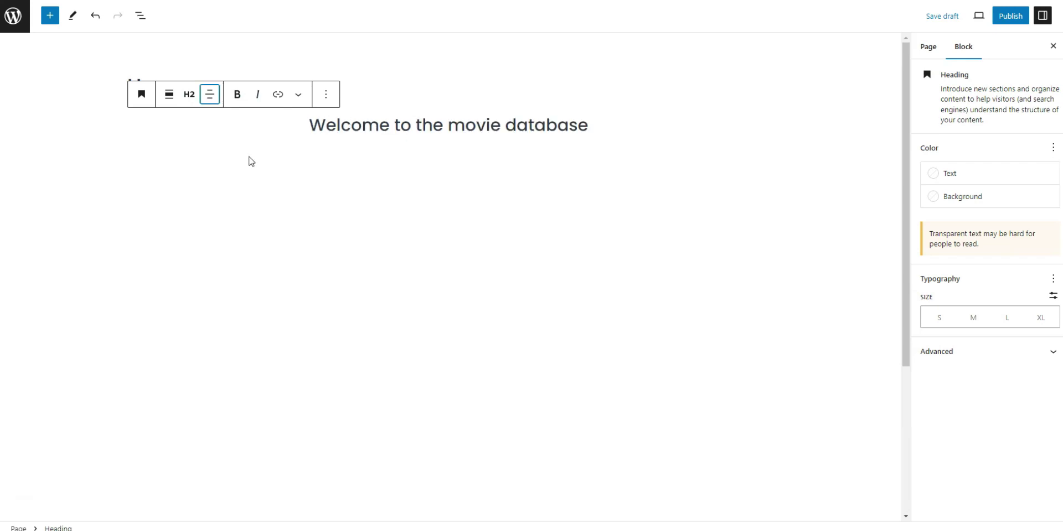
left_click(249, 161)
Step: Insert a HivePress Listing Search Form block below the heading on the Home page
left_click(763, 160)
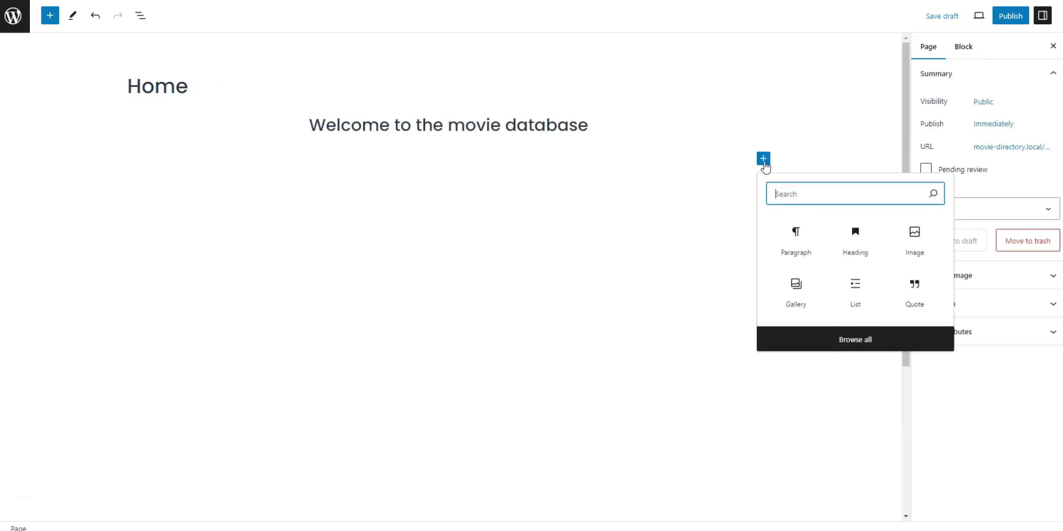
type("HivePress")
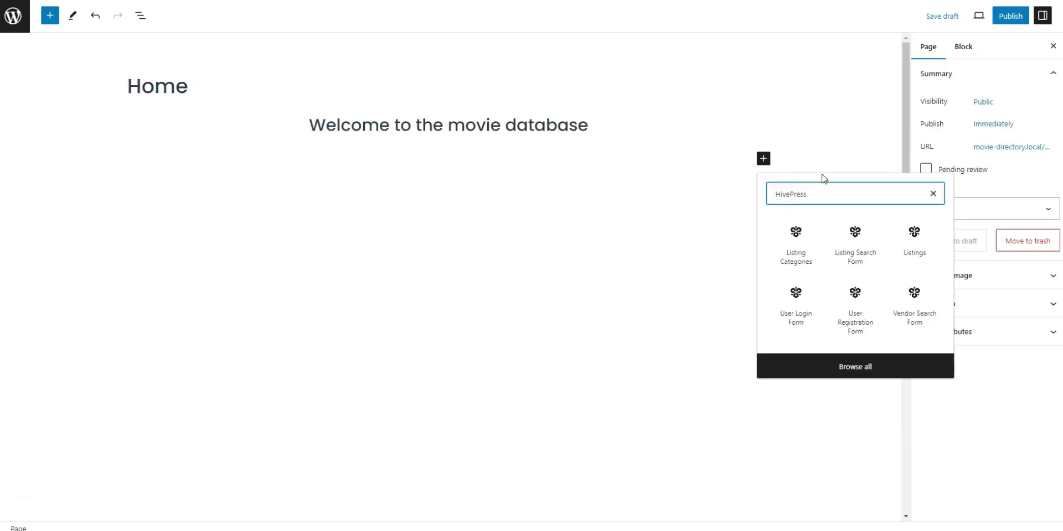
left_click(850, 361)
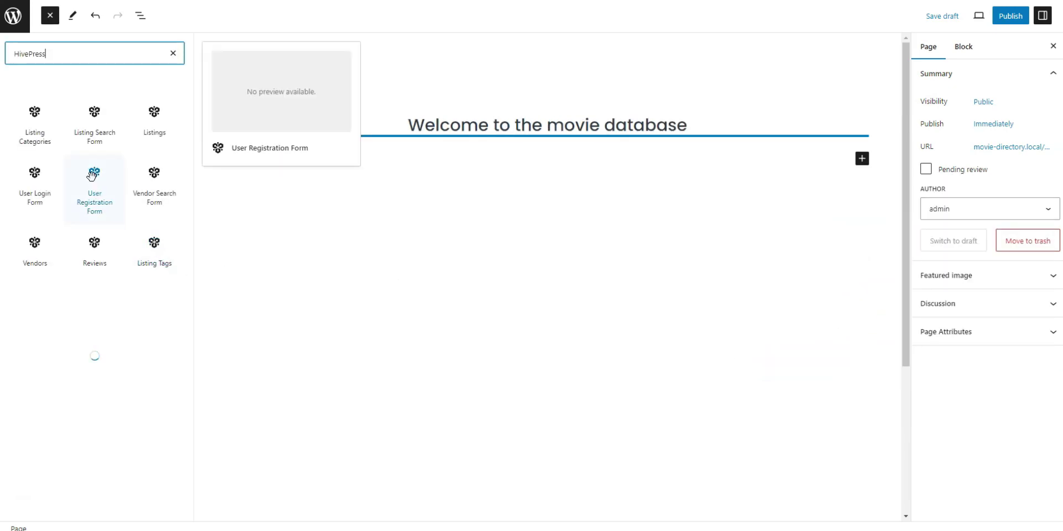
left_click(98, 134)
left_click(617, 215)
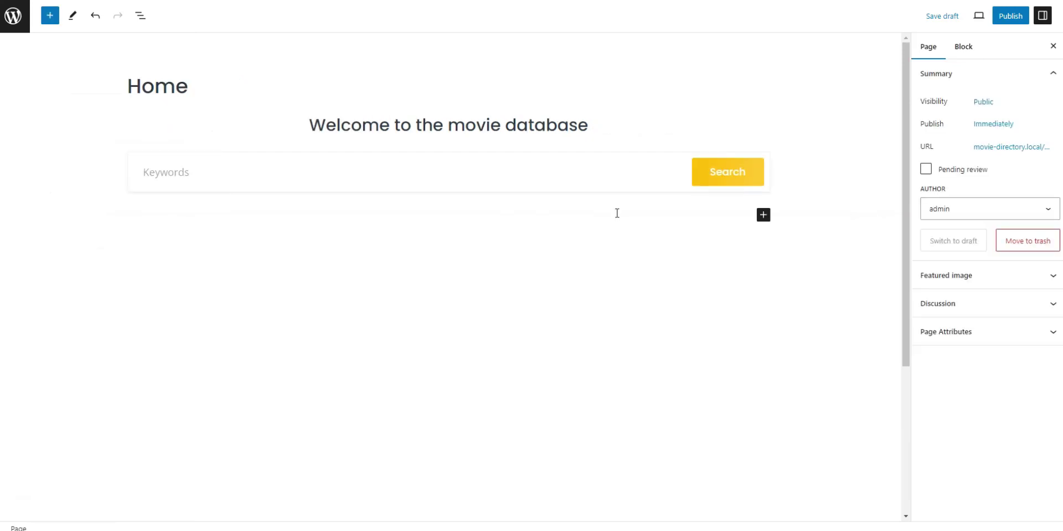
Step: Insert a HivePress Listing Categories block below the search form
left_click(764, 215)
type("HivePress")
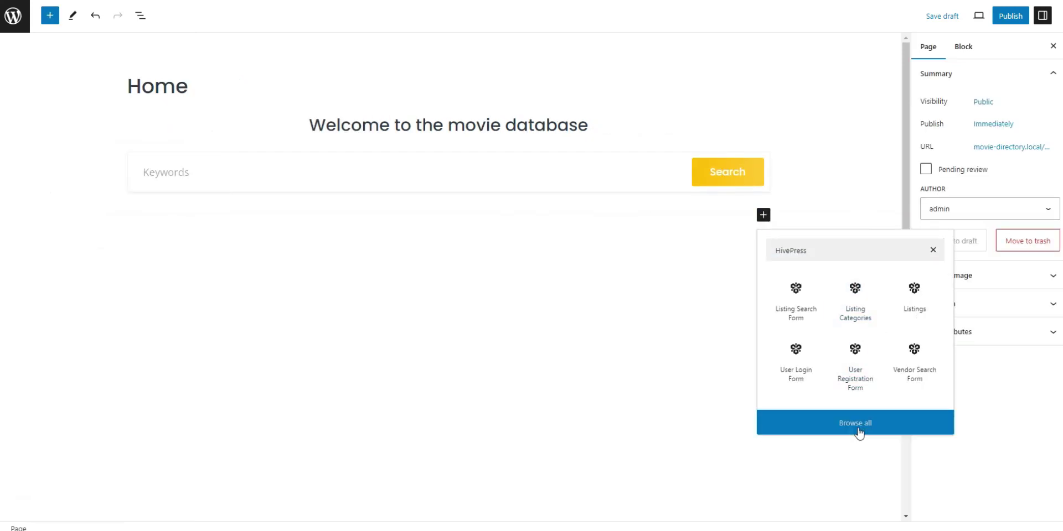
left_click(831, 424)
left_click(88, 136)
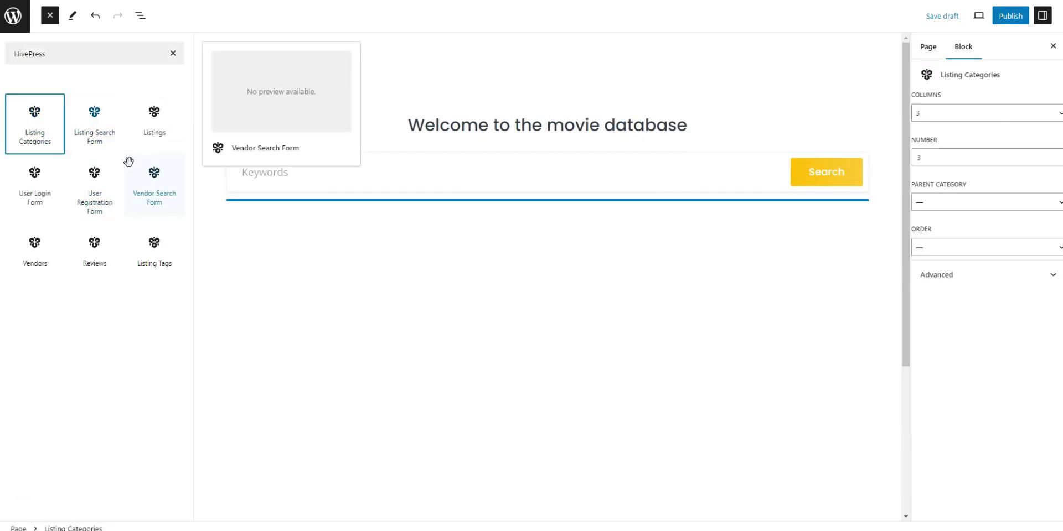
left_click(472, 389)
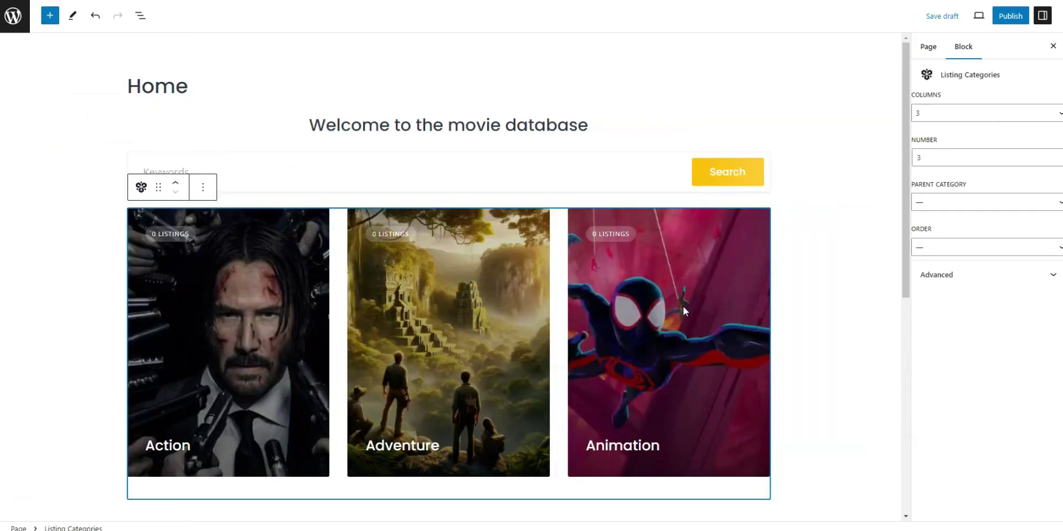
Step: Set the number of categories shown in the Listing Categories block to 18 and check the resulting grid
left_click(971, 154)
left_click_drag(928, 157, 914, 157)
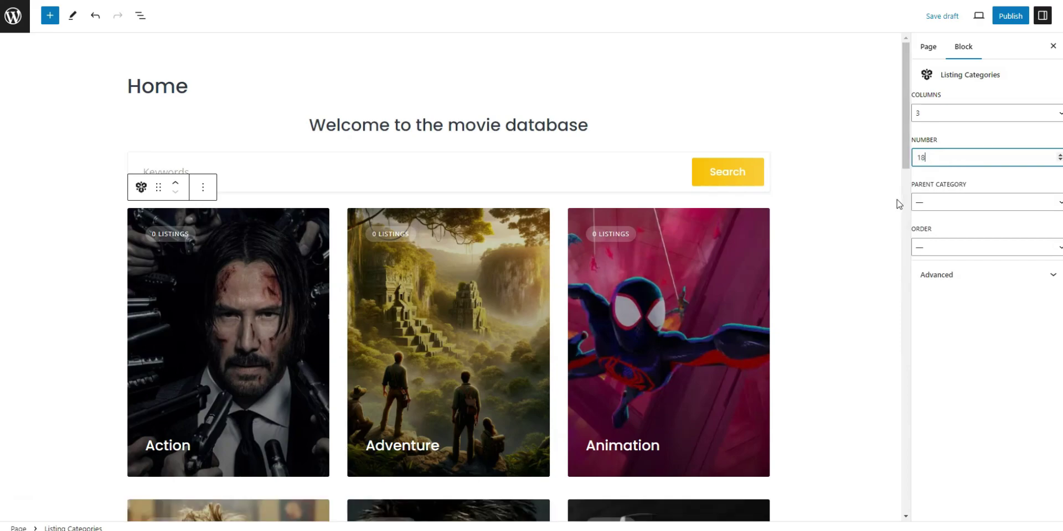
scroll(632, 315, "down", 18)
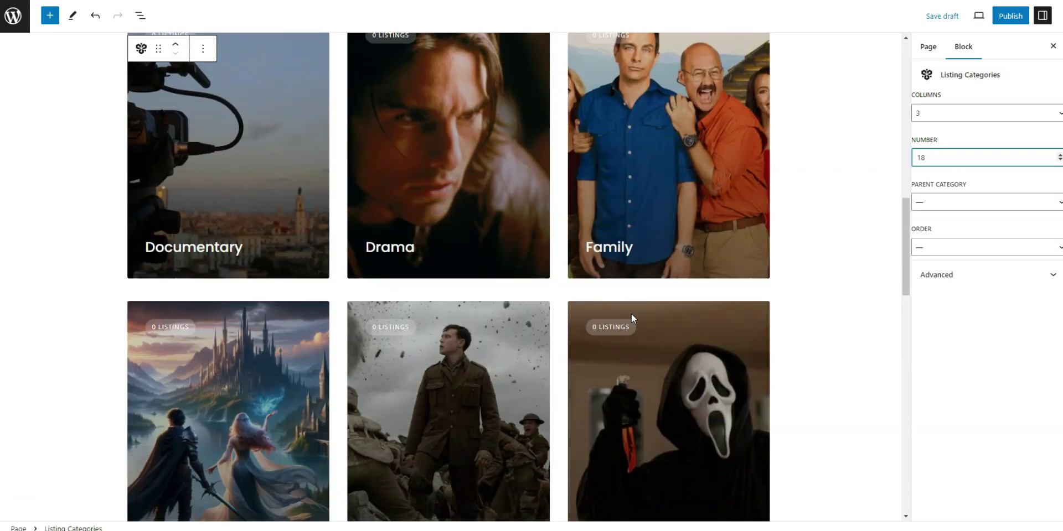
scroll(631, 315, "up", 15)
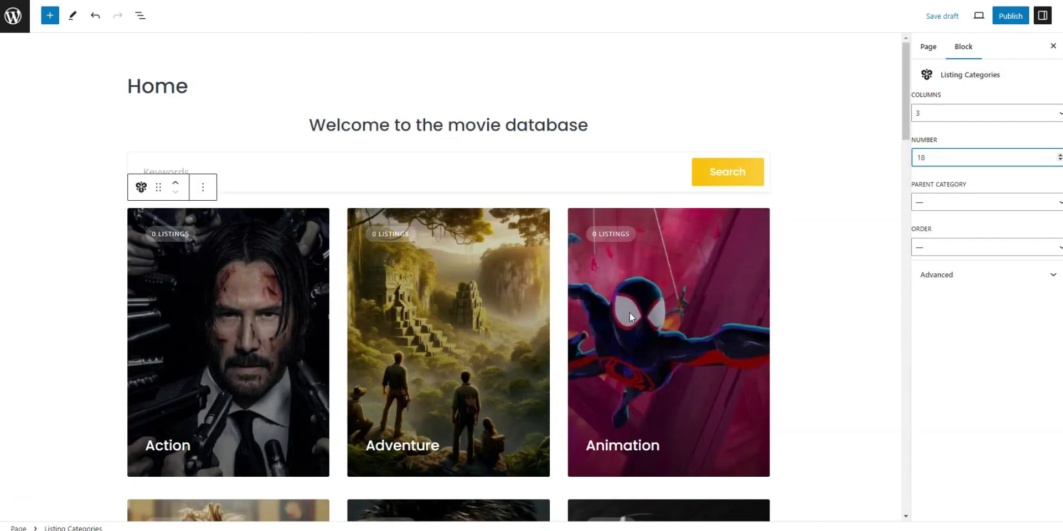
left_click(872, 199)
Step: Publish the Home page and return to the list of pages in the dashboard
left_click(1010, 15)
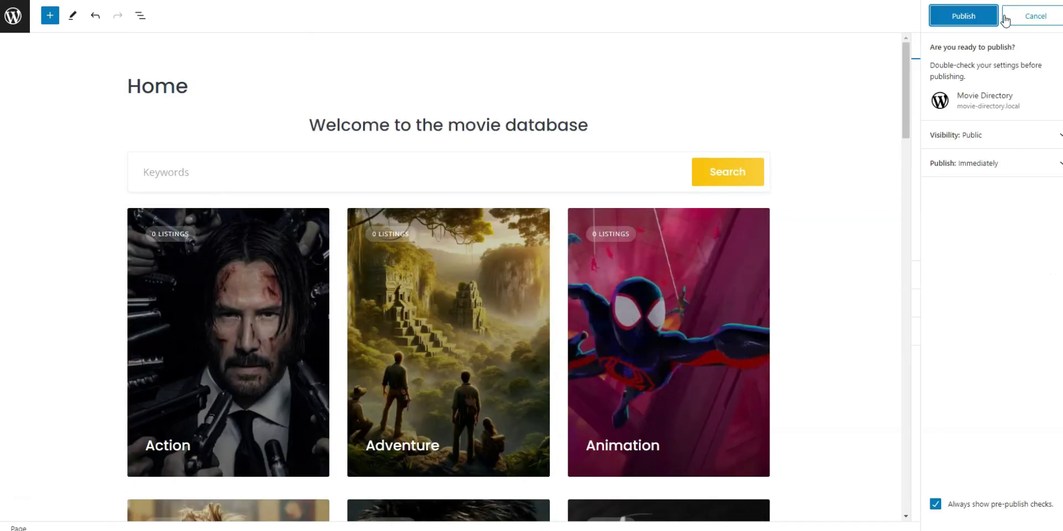
left_click(985, 16)
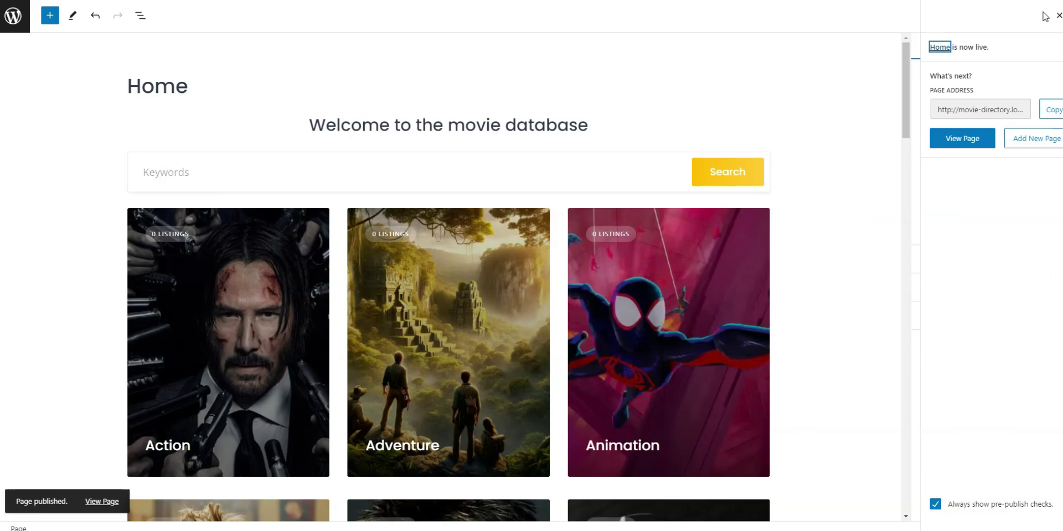
left_click(1053, 46)
left_click(13, 15)
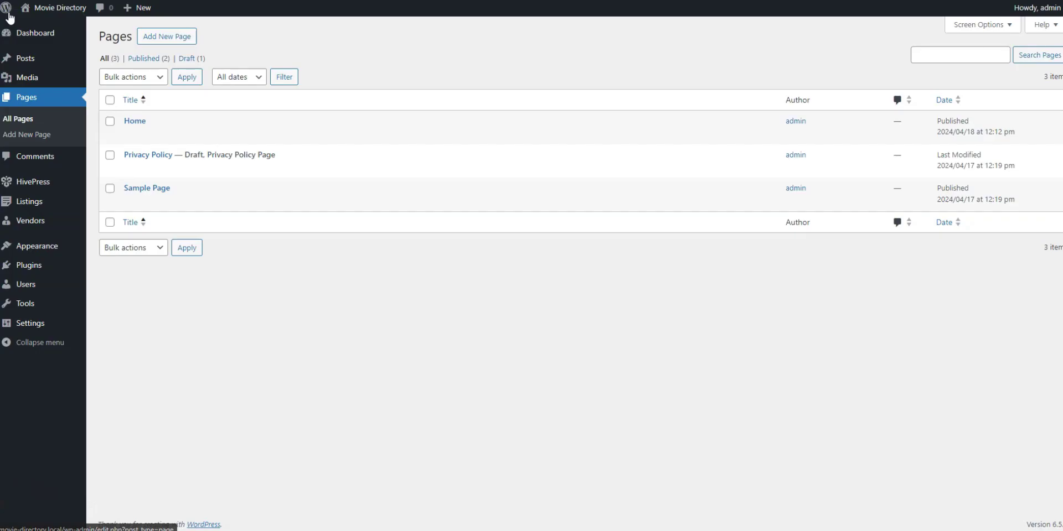
Step: In the Reading settings, make the homepage display a static page, choose Home as the homepage, and save
mouse_move(30, 324)
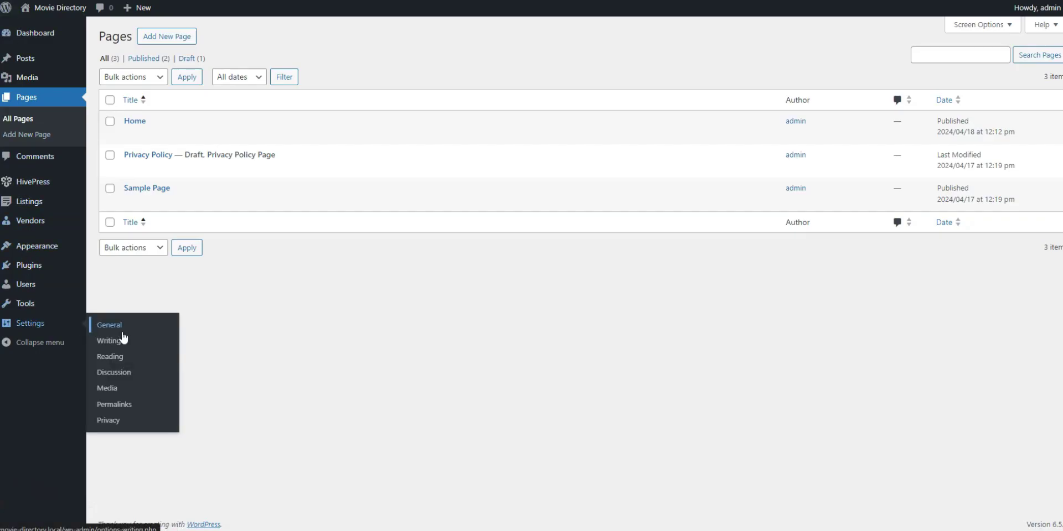
left_click(121, 357)
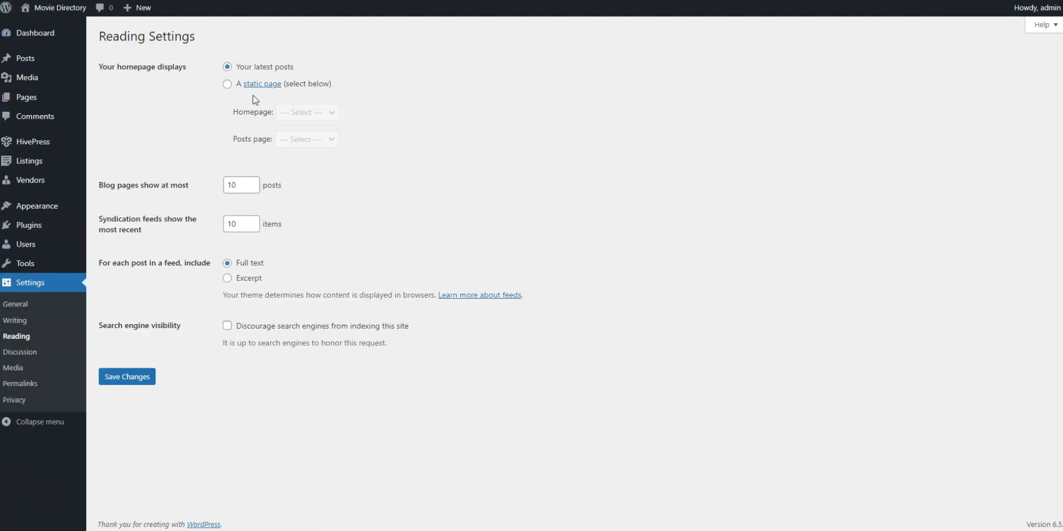
left_click(227, 84)
left_click(292, 113)
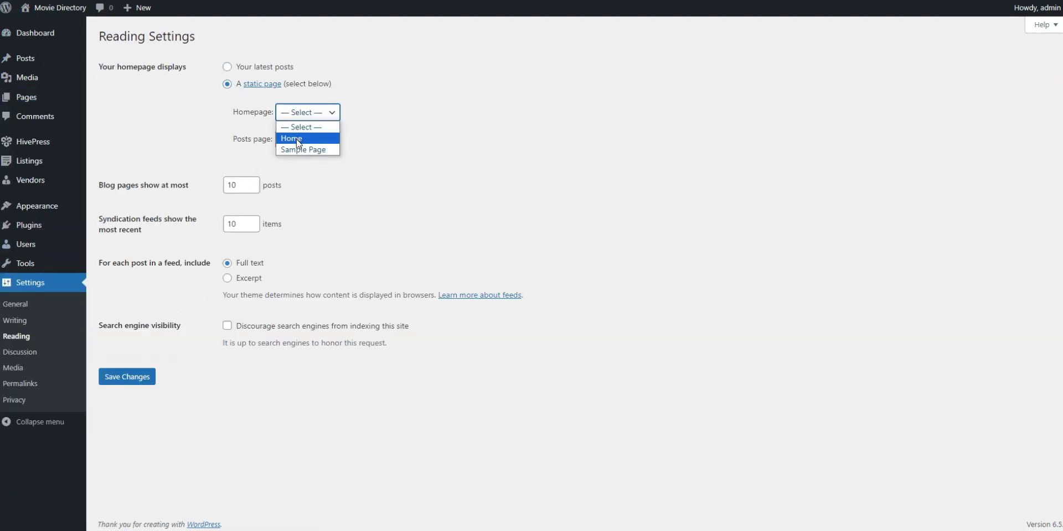
left_click(297, 139)
left_click(301, 139)
left_click(382, 206)
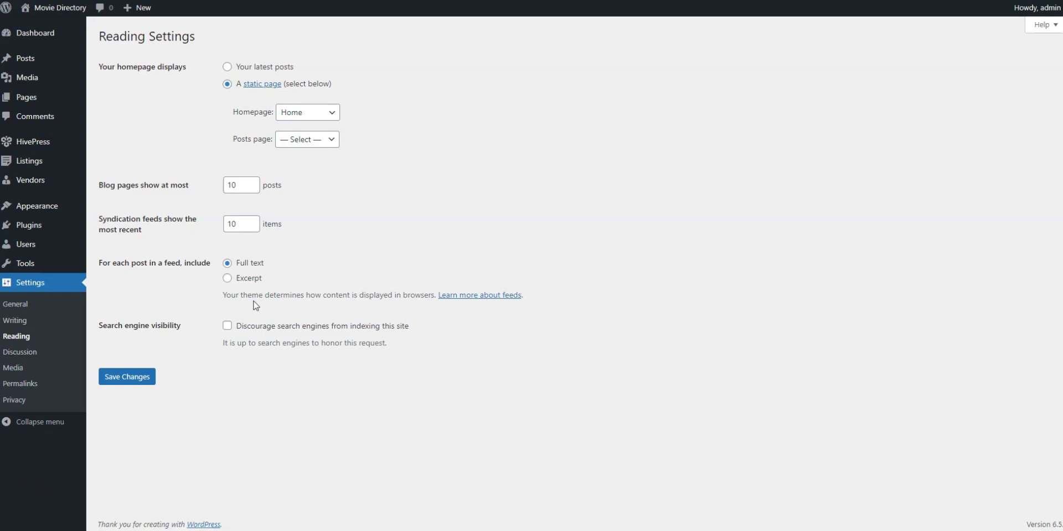
left_click(139, 383)
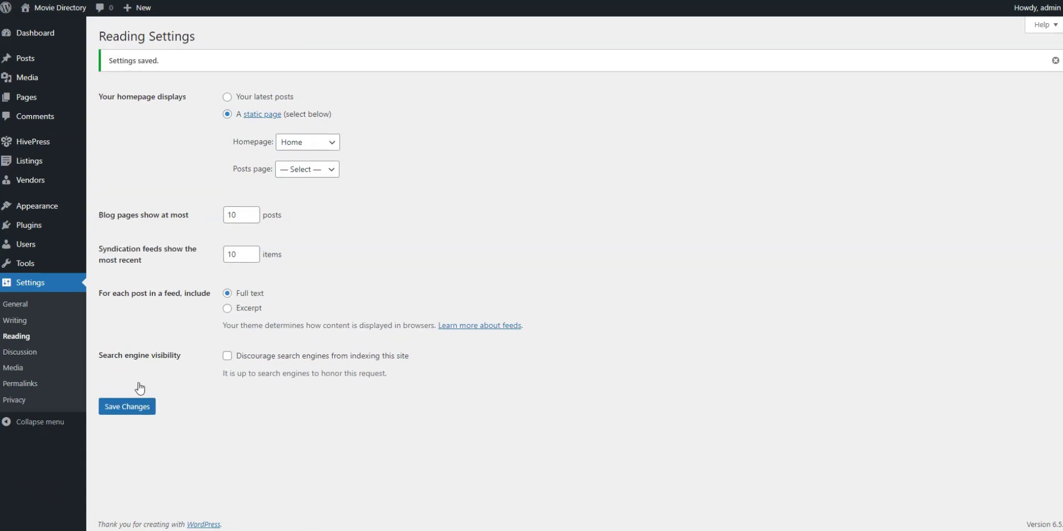
Step: Visit the site's front end and examine the home page's heading, search form and category grid
left_click(76, 9)
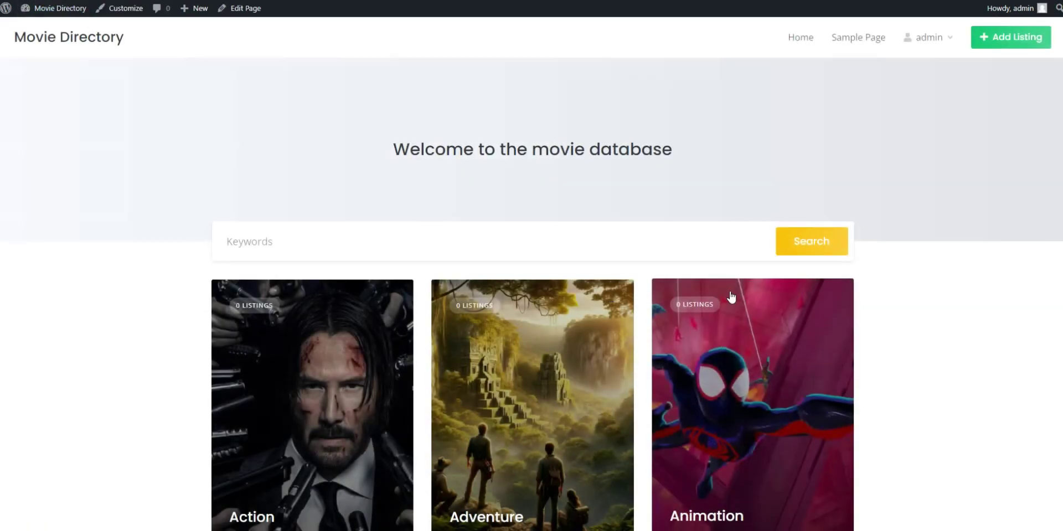
scroll(954, 297, "down", 3)
scroll(958, 295, "down", 6)
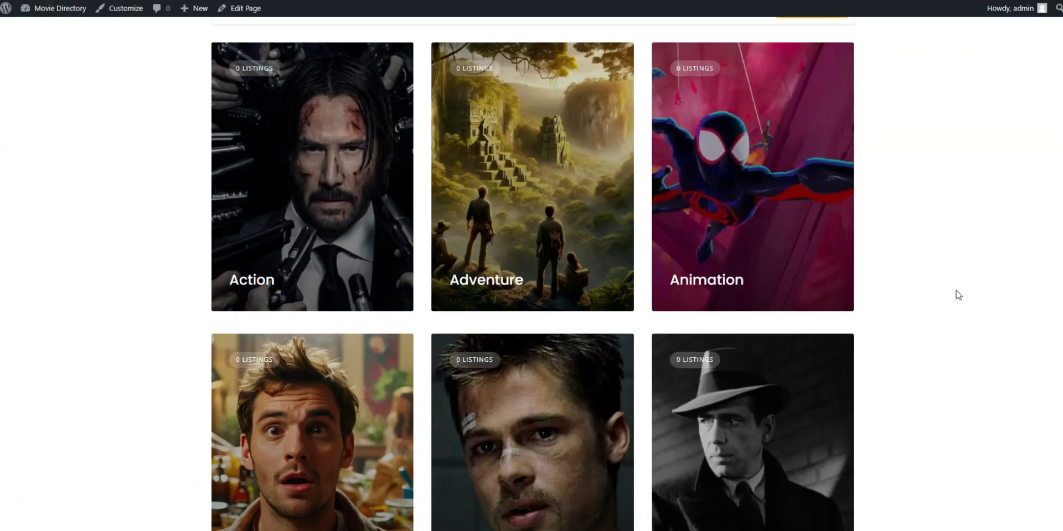
scroll(958, 295, "up", 1)
scroll(959, 295, "up", 8)
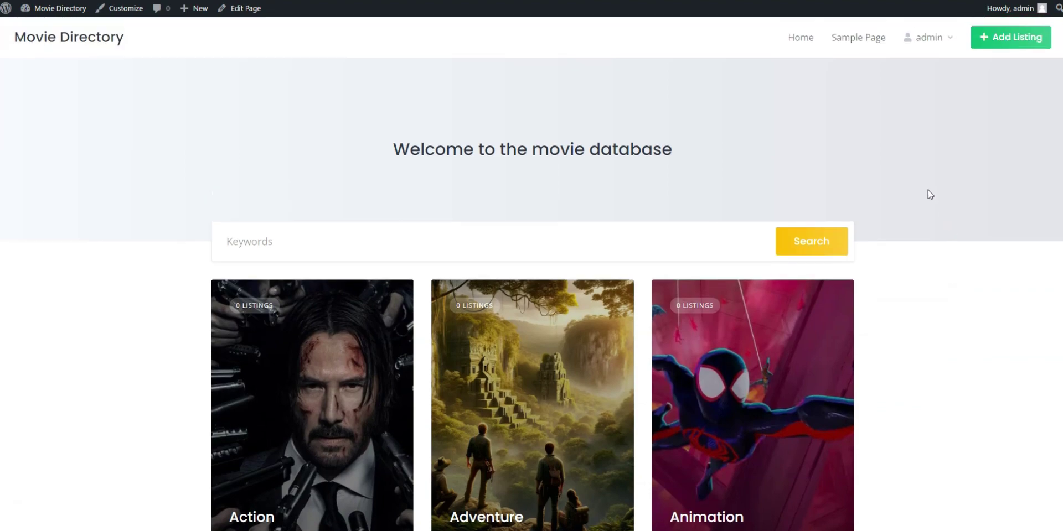
Step: Open the theme's Header Image customization and upload the cinema-header image
left_click(136, 10)
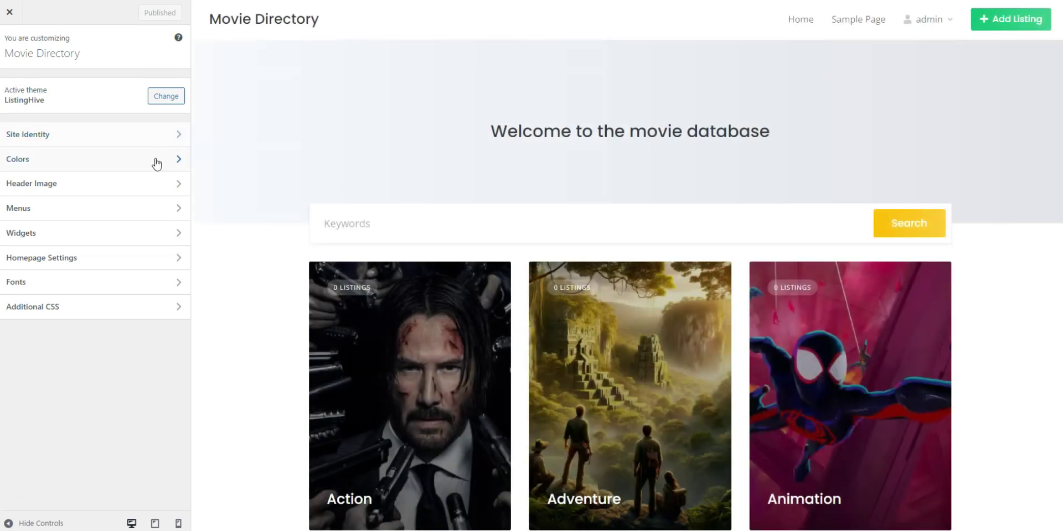
left_click(145, 183)
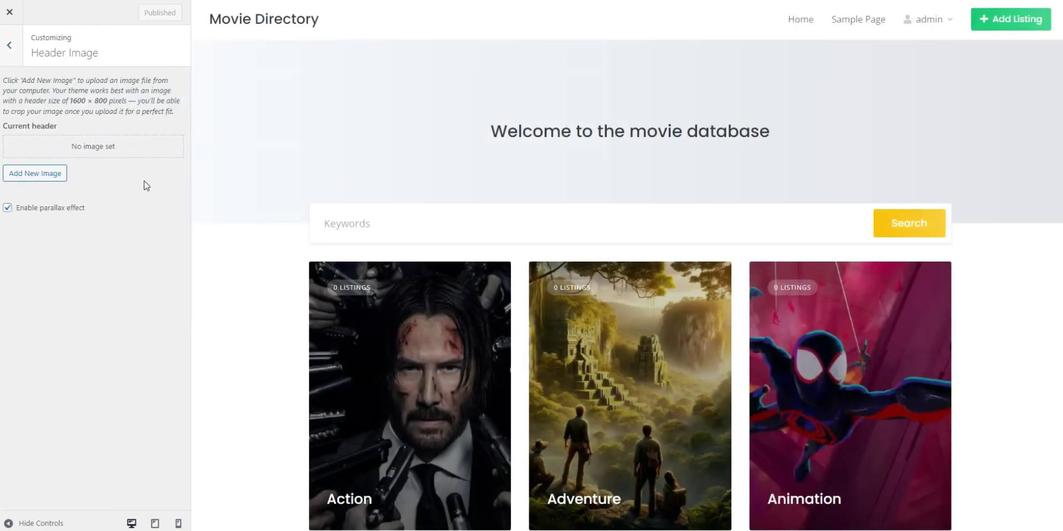
left_click(30, 175)
left_click(522, 253)
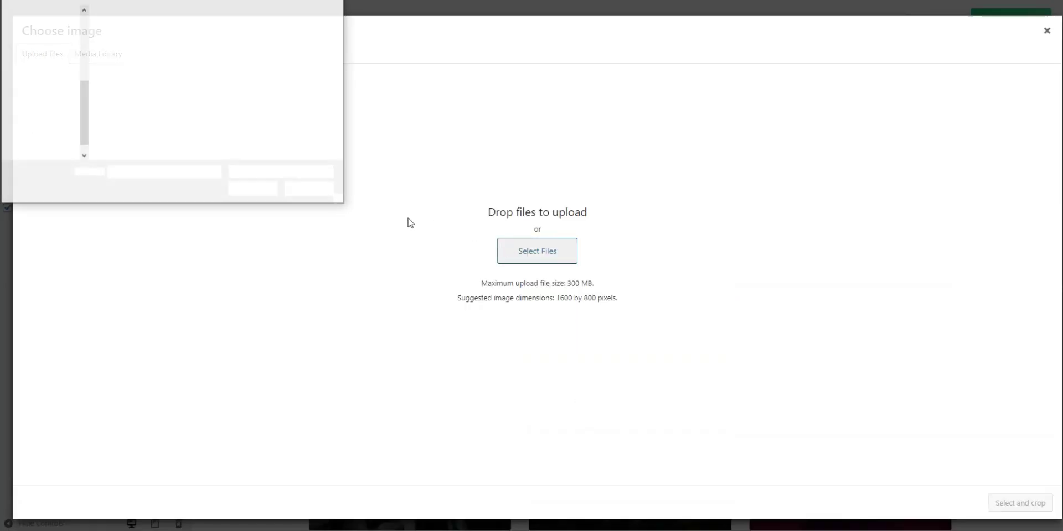
left_click(128, 36)
left_click(254, 188)
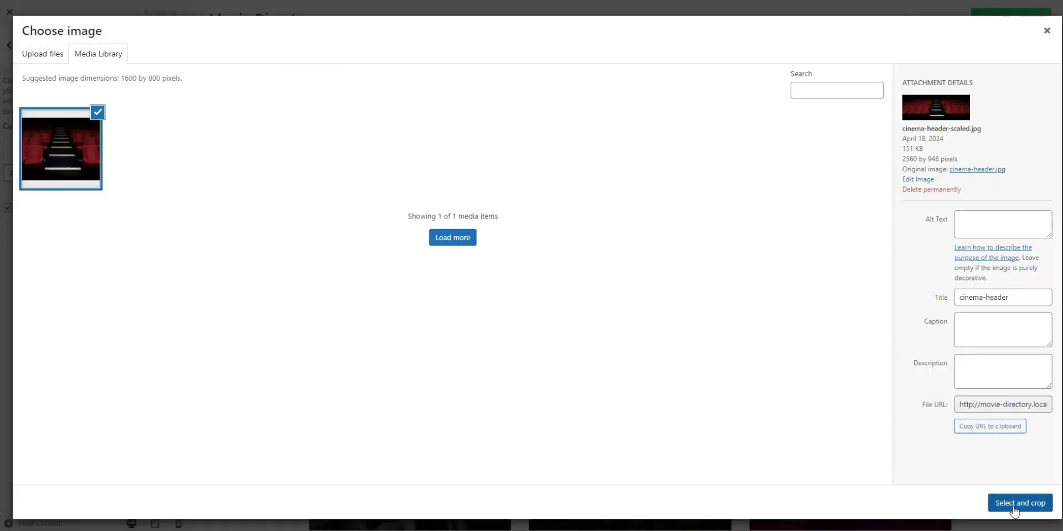
Step: Crop the cinema-header image to the central seats and stairs, publish it as the header image, and return to the main customization options
left_click(1021, 503)
left_click_drag(786, 47, 674, 143)
left_click_drag(490, 238, 714, 246)
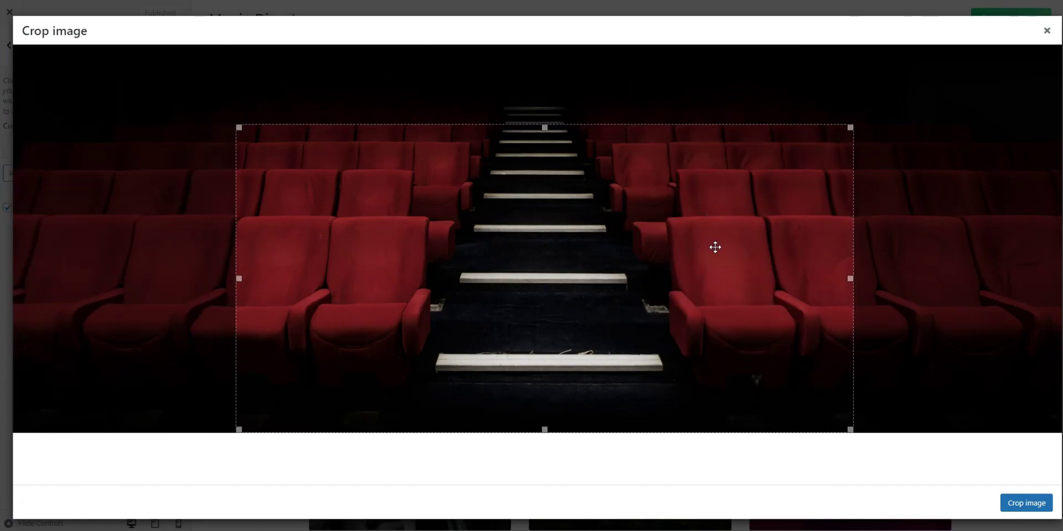
left_click(1026, 503)
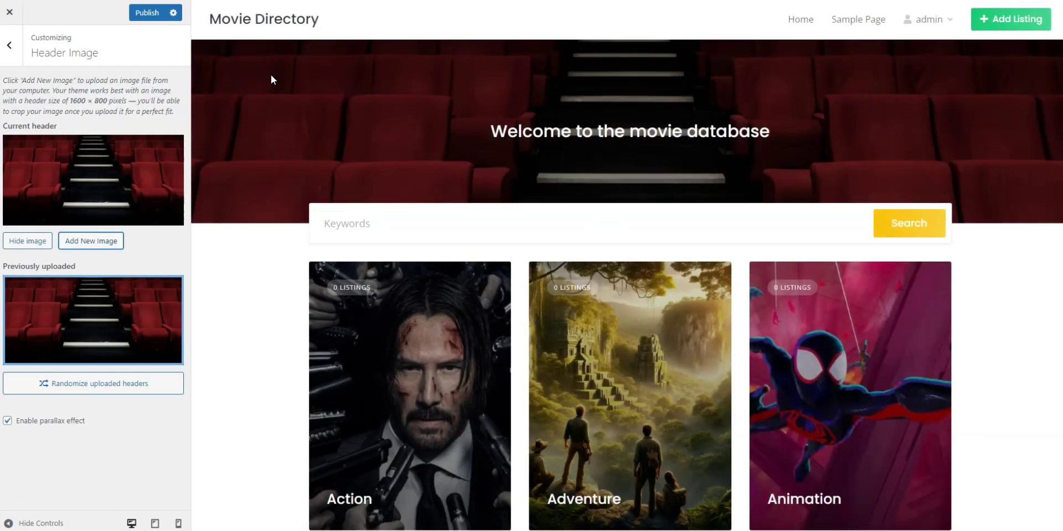
left_click(161, 13)
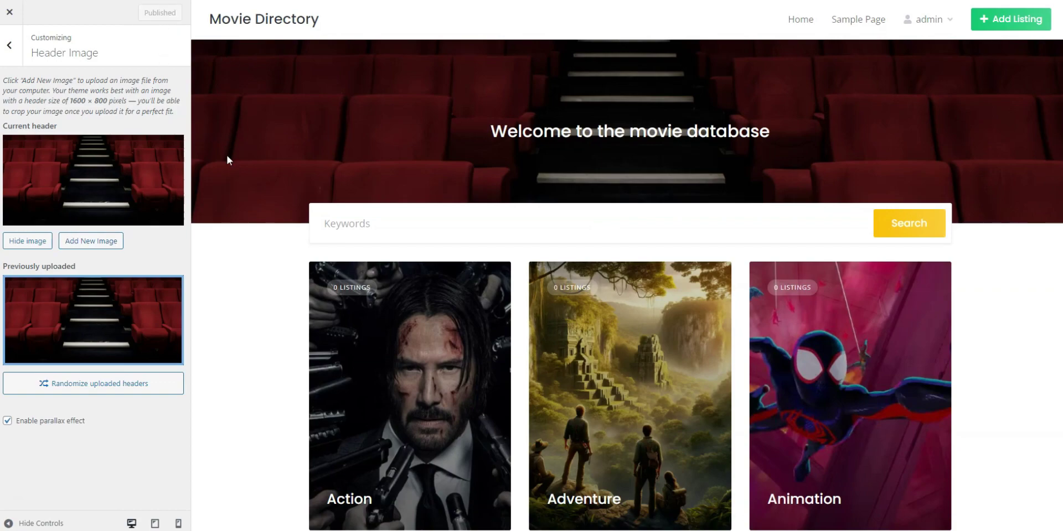
left_click(5, 51)
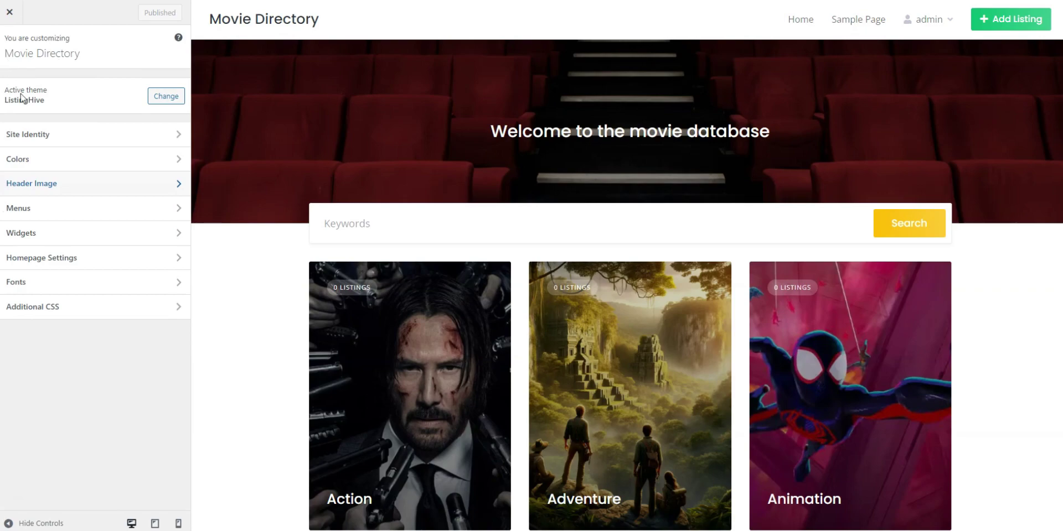
Step: In the Site Identity settings, upload the "moviehive logo" image for the site logo
left_click(33, 135)
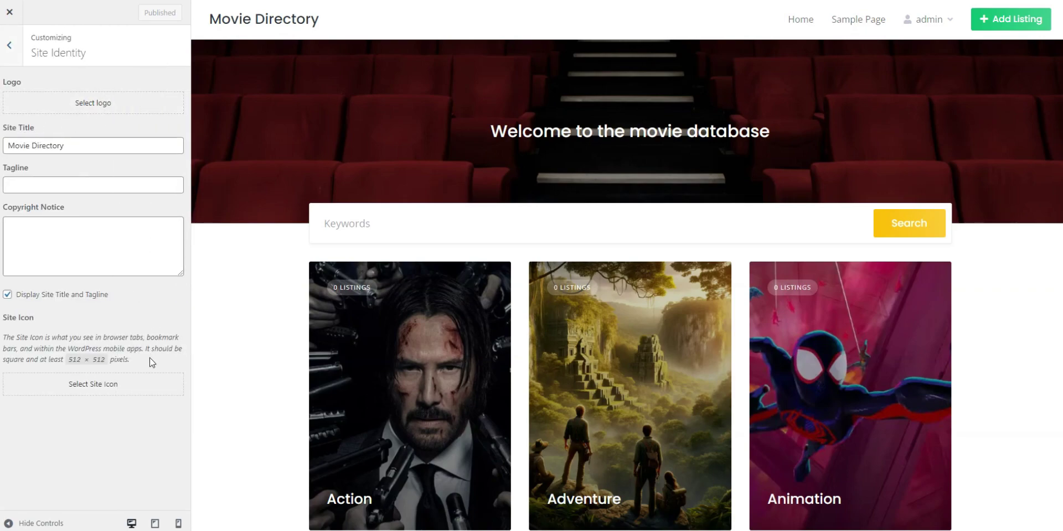
left_click(116, 114)
left_click(60, 58)
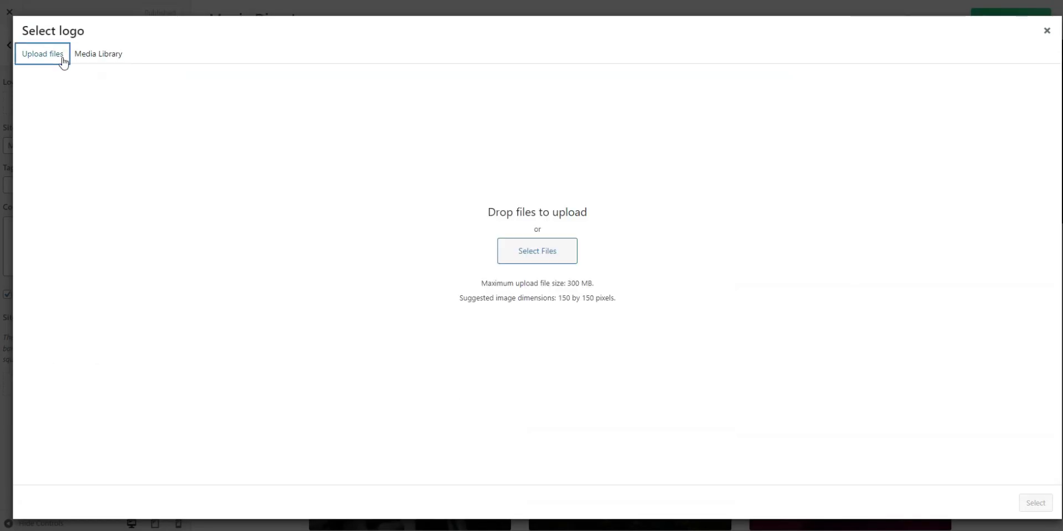
left_click(523, 259)
left_click(251, 59)
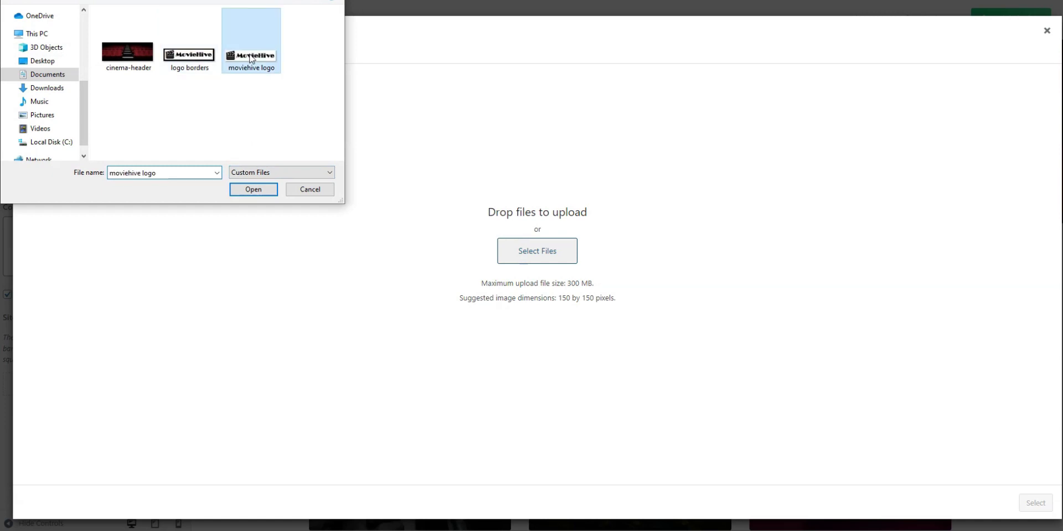
double_click(251, 58)
Step: Use the uploaded logo without cropping, publish the change, and return to the main customization options
left_click(1032, 504)
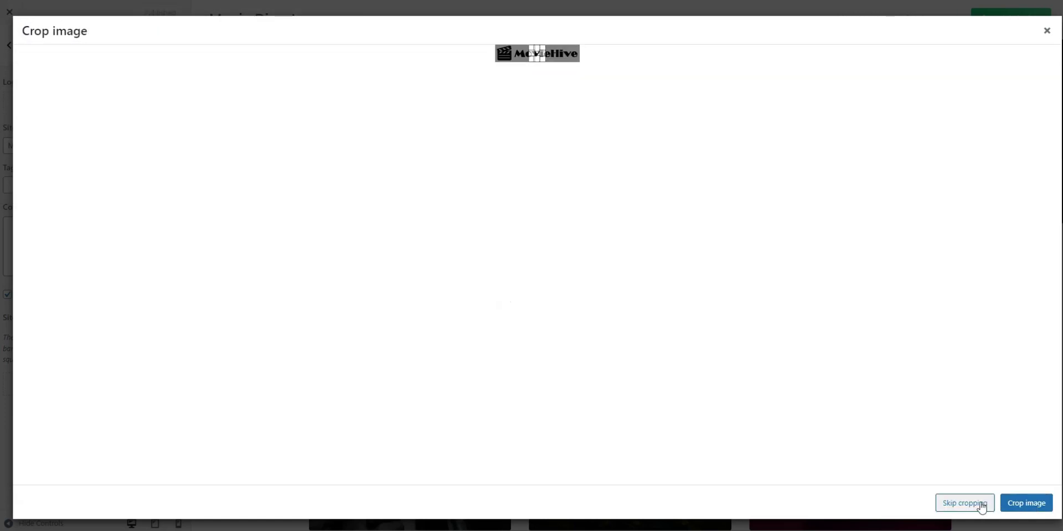
left_click(977, 505)
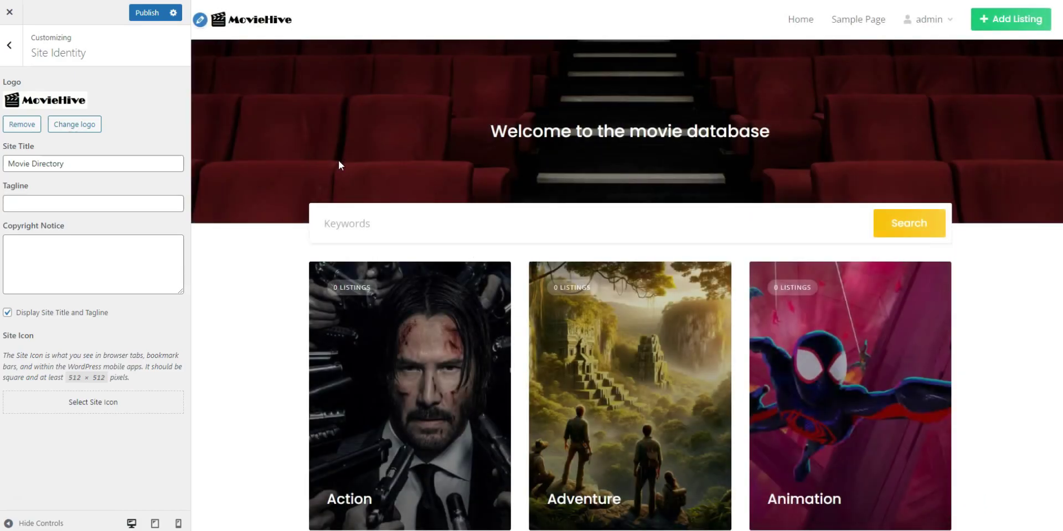
left_click(147, 12)
left_click(7, 47)
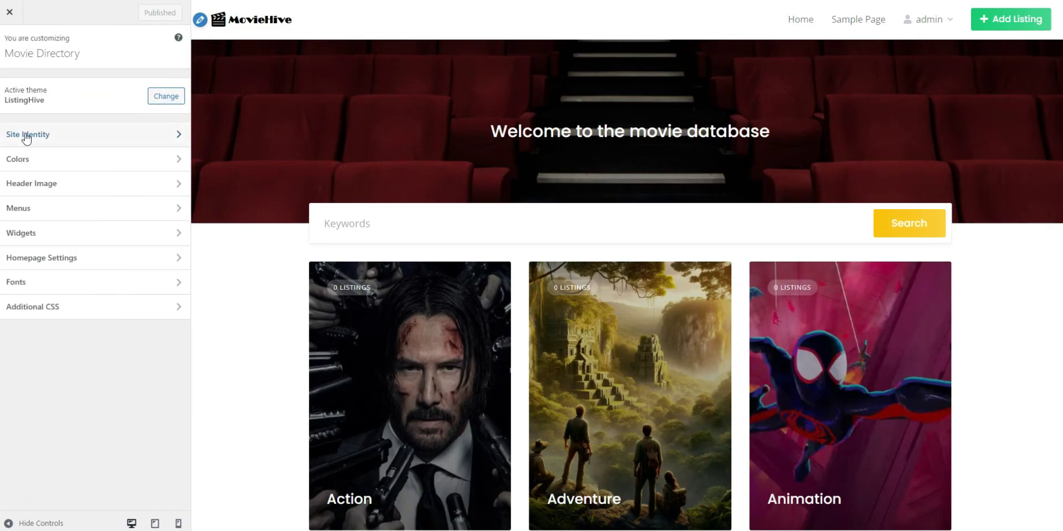
Step: Set the theme's primary and secondary colors to the preset red, publish the change, and return to the main customization options
left_click(25, 160)
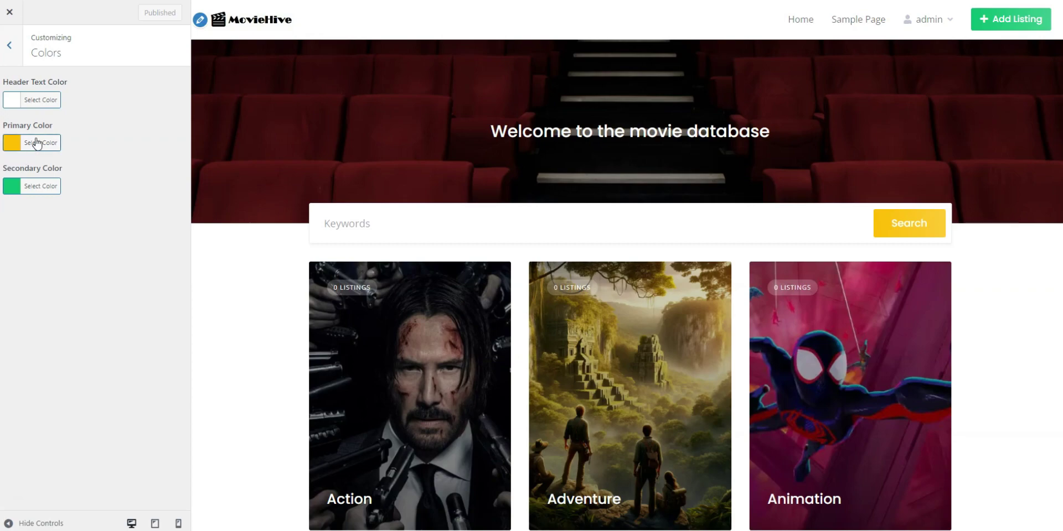
left_click(37, 143)
left_click(40, 274)
left_click(40, 317)
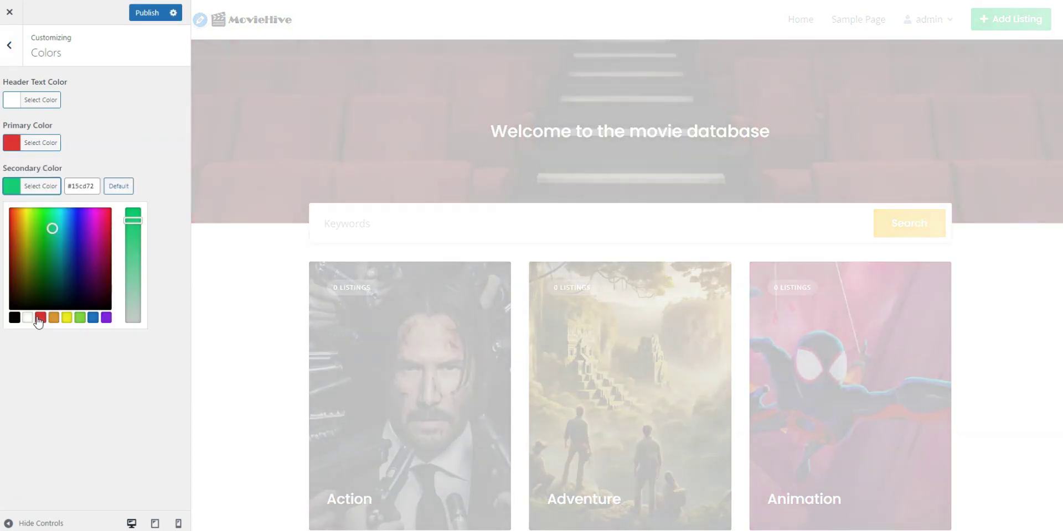
left_click(41, 317)
left_click(166, 87)
left_click(151, 14)
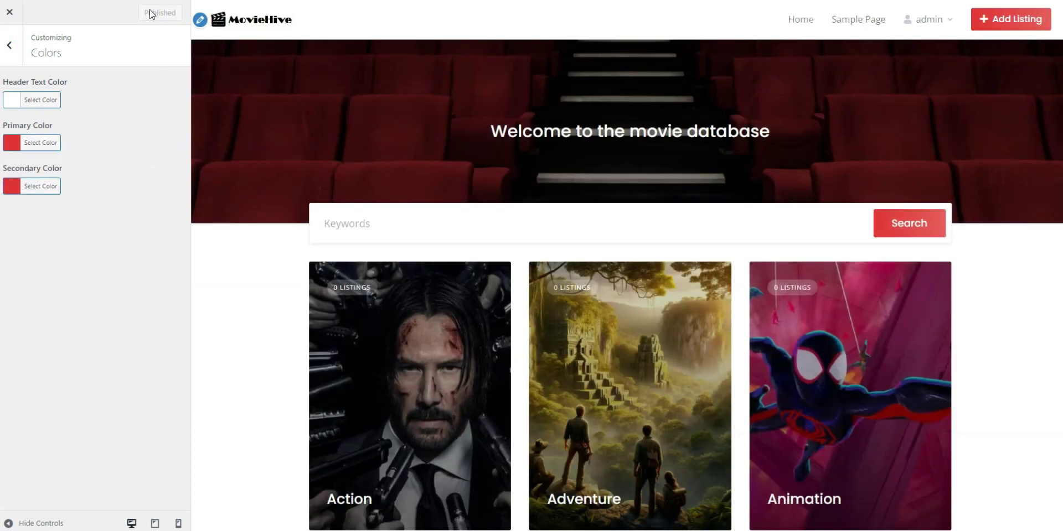
left_click(9, 45)
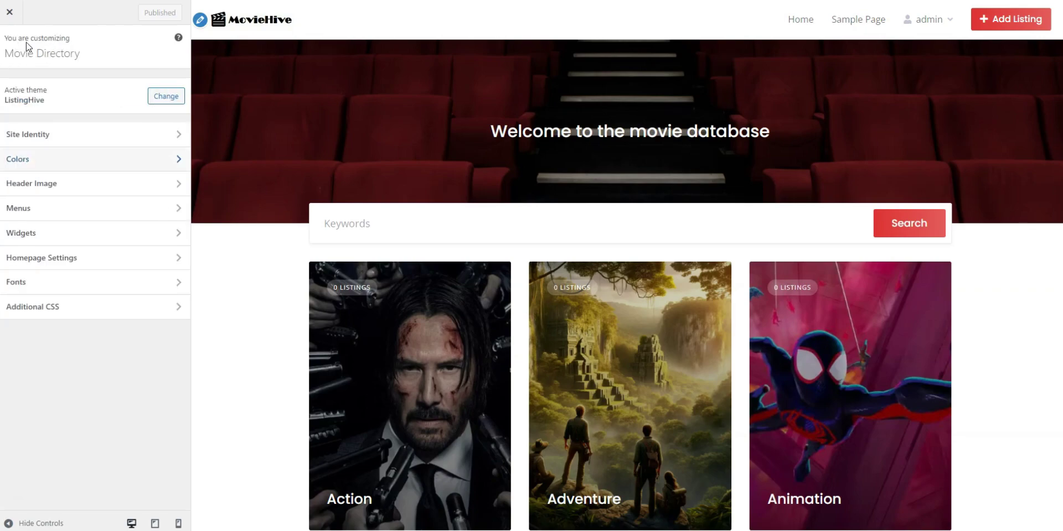
Step: Create a new menu named "Menu 1" and assign it to the Header location
left_click(55, 208)
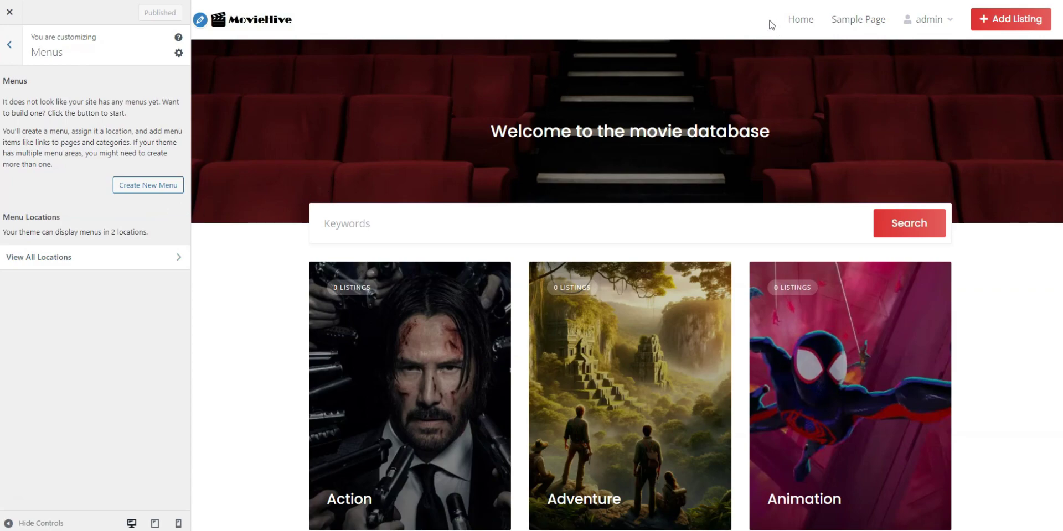
left_click(148, 190)
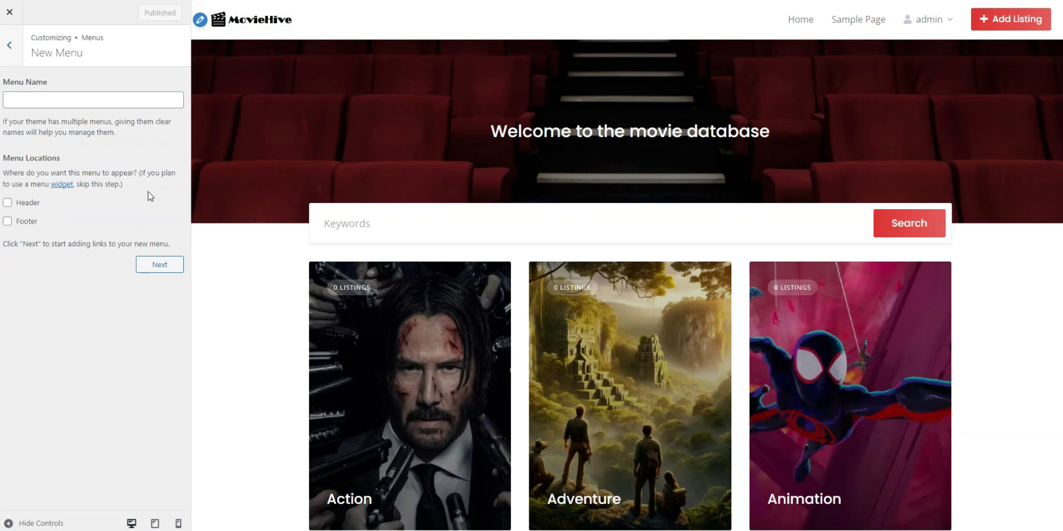
left_click(77, 102)
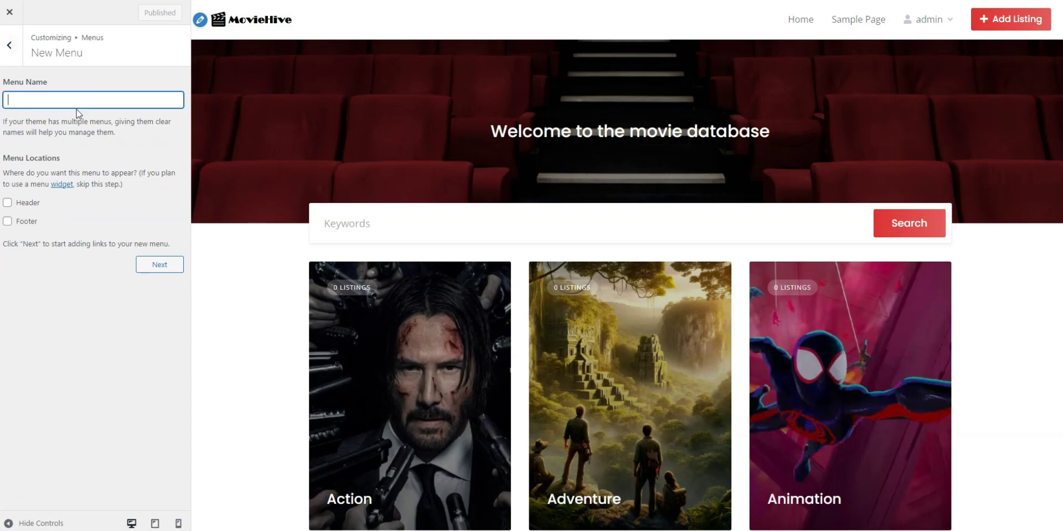
type("Menu 1")
left_click(7, 203)
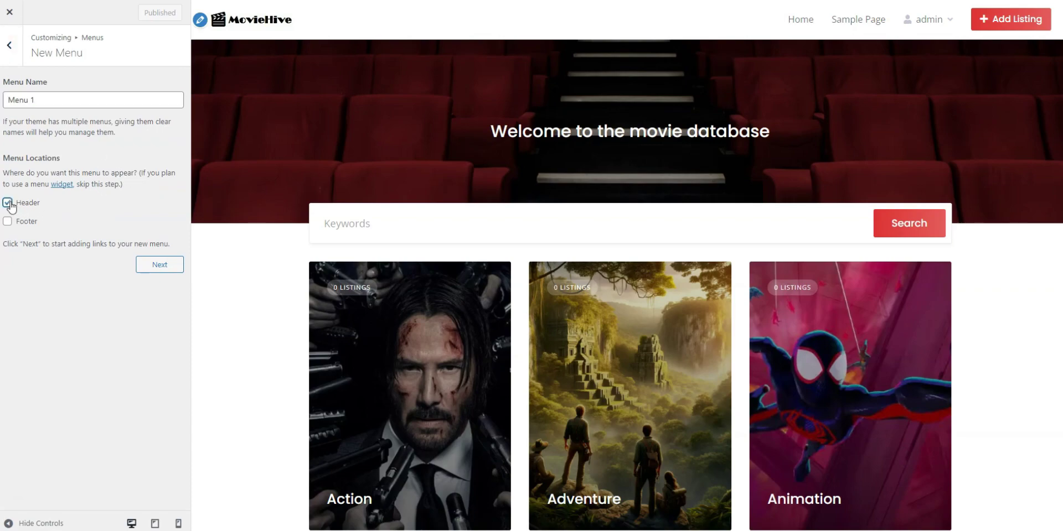
left_click(161, 266)
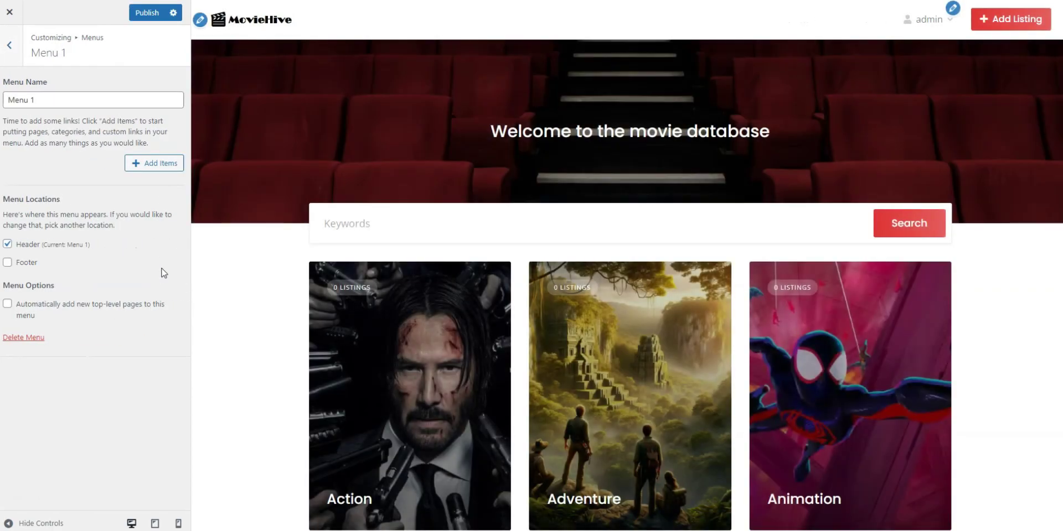
Step: Add the Blog page to Menu 1, publish the menu, and return to the main customization options
left_click(153, 166)
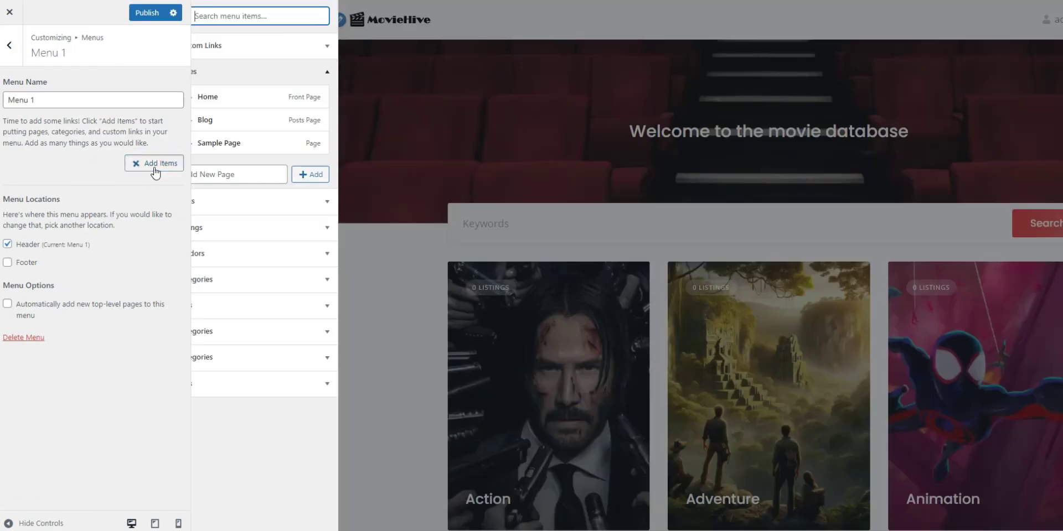
left_click(222, 123)
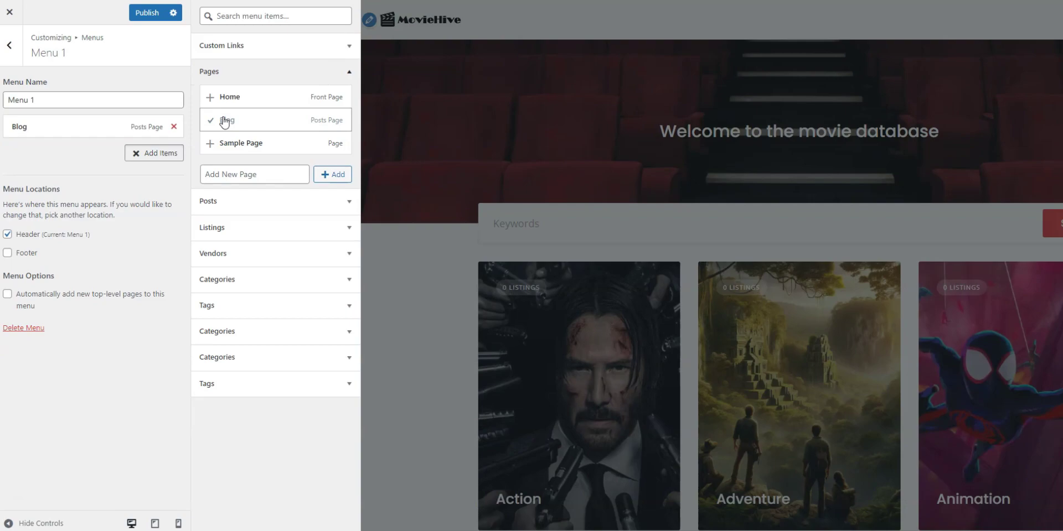
left_click(108, 159)
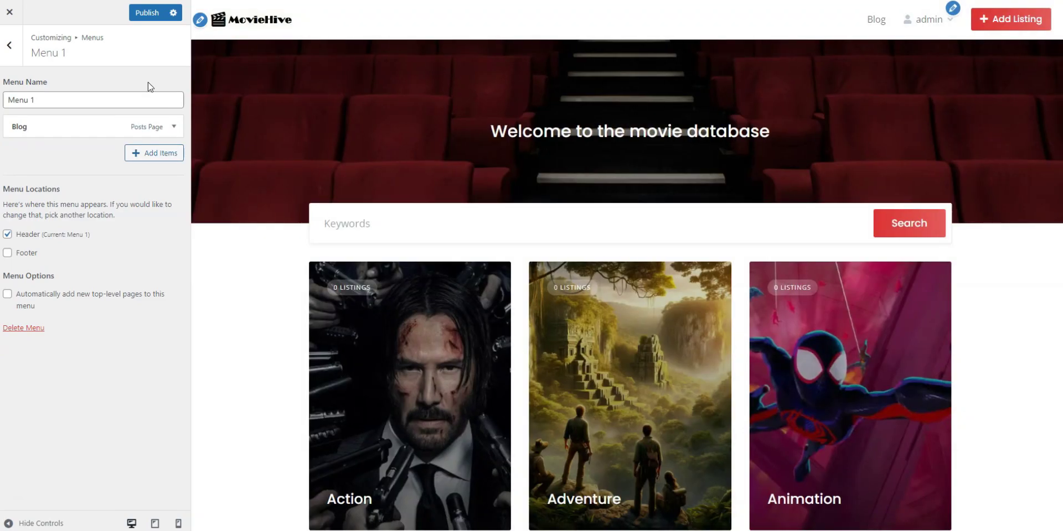
left_click(151, 18)
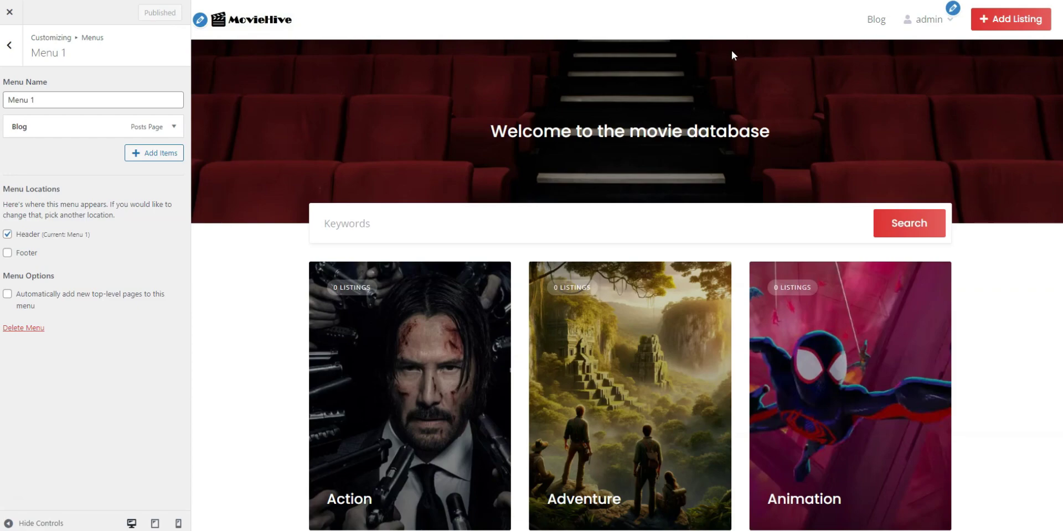
left_click(9, 45)
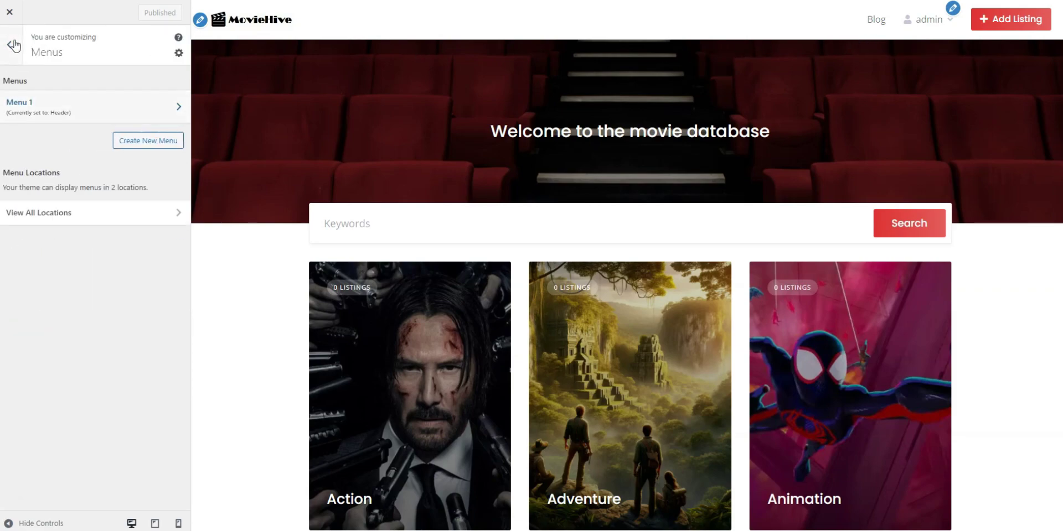
left_click(11, 45)
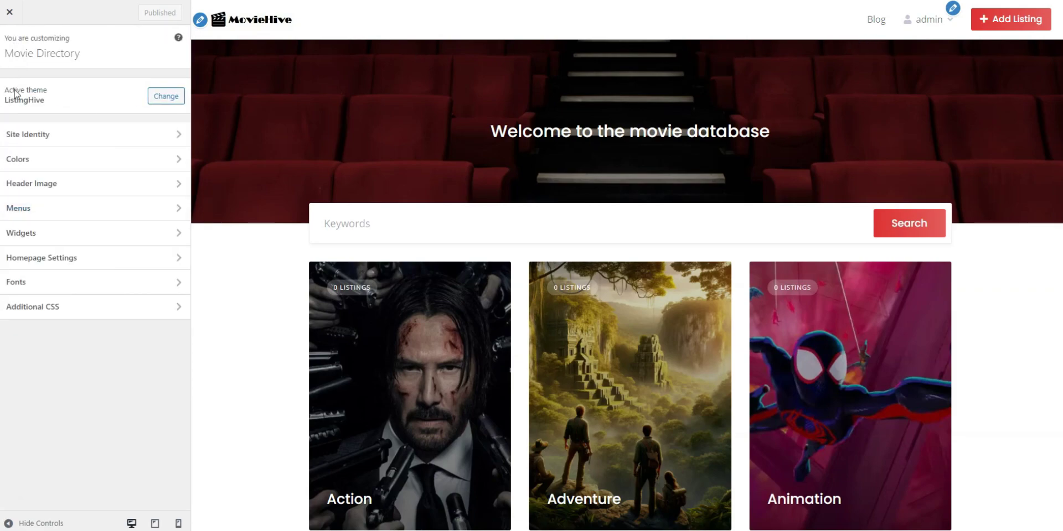
Step: Examine the widget areas, including the footer in the site preview, and the Homepage Settings for the homepage and posts page
left_click(20, 233)
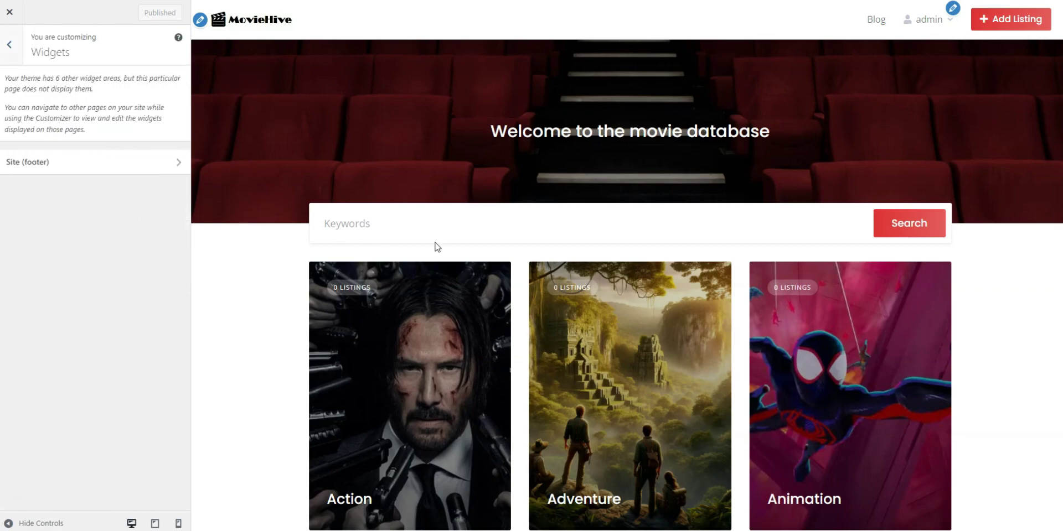
scroll(630, 265, "down", 15)
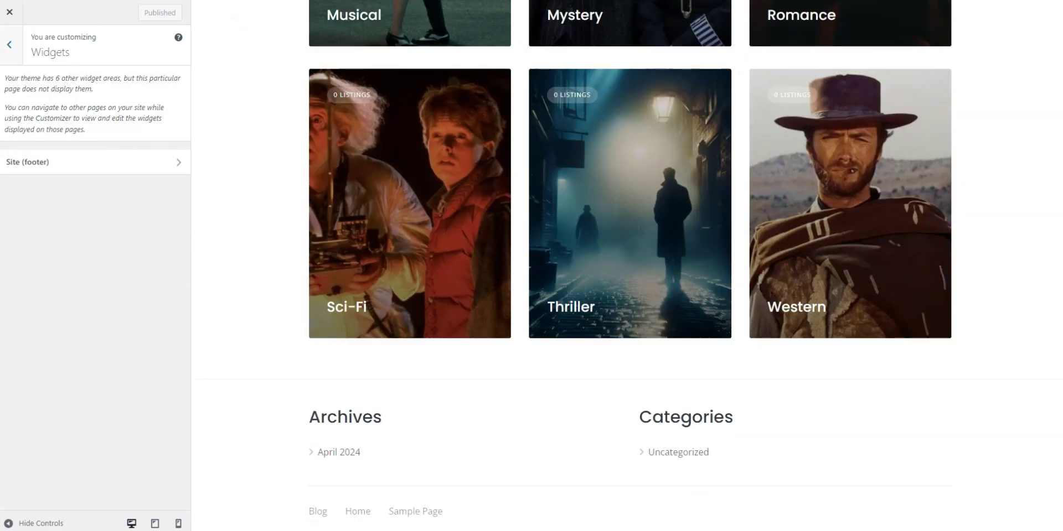
scroll(630, 266, "up", 15)
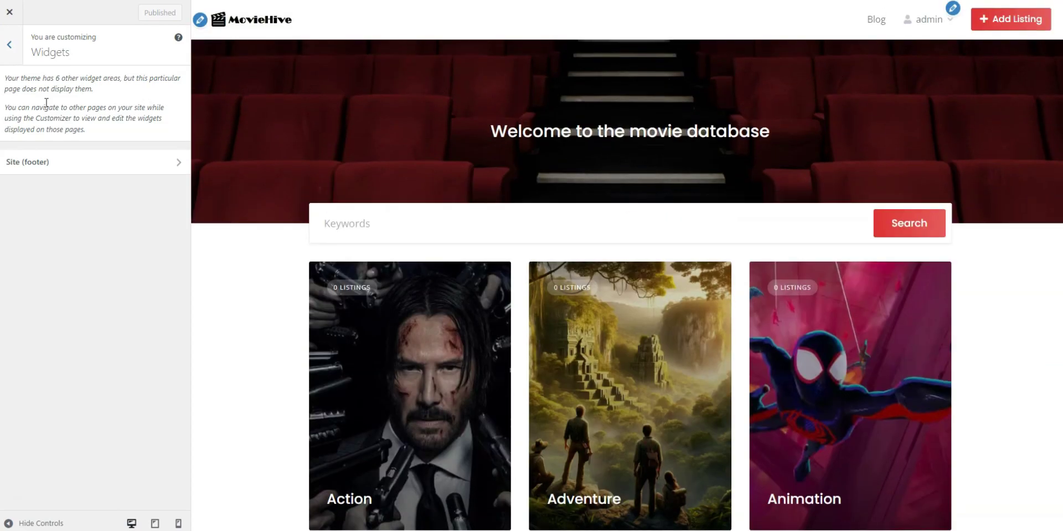
left_click(5, 56)
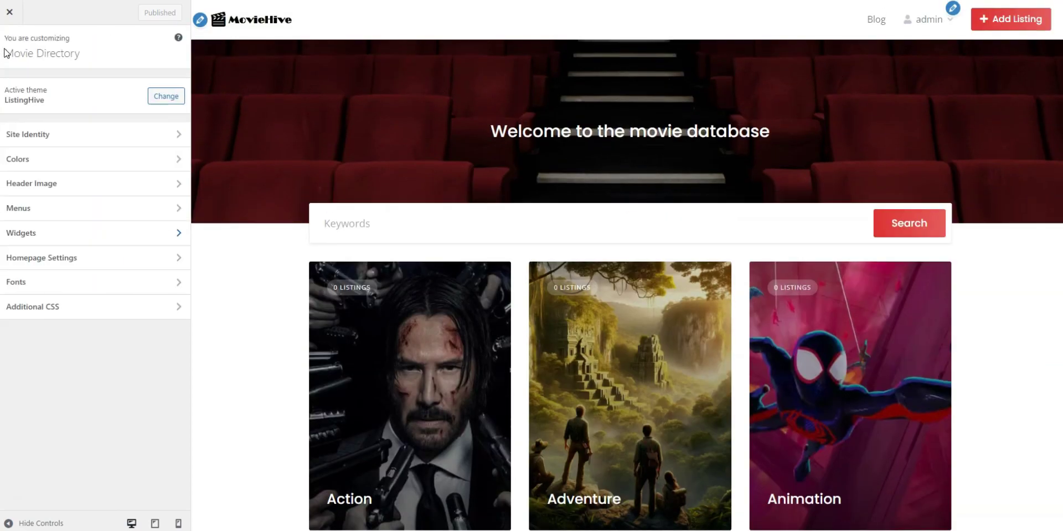
left_click(32, 264)
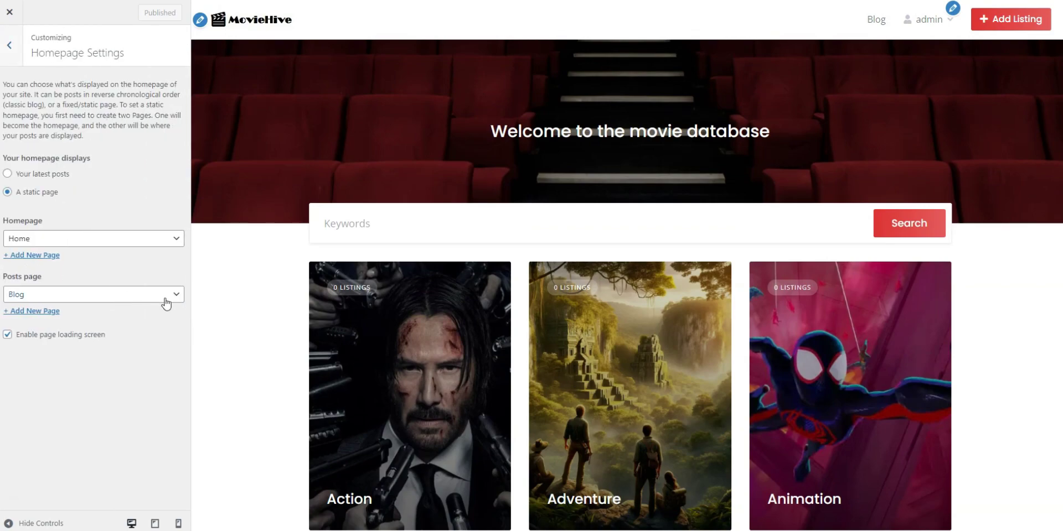
left_click(168, 249)
left_click(163, 211)
left_click(9, 45)
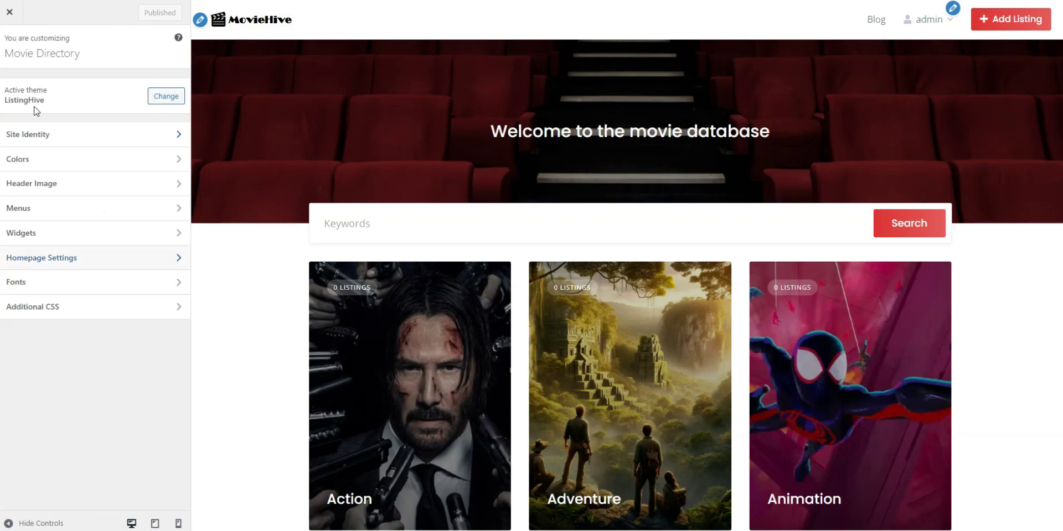
Step: Look through the heading font choices and the Additional CSS section, and close the theme customizer
left_click(43, 283)
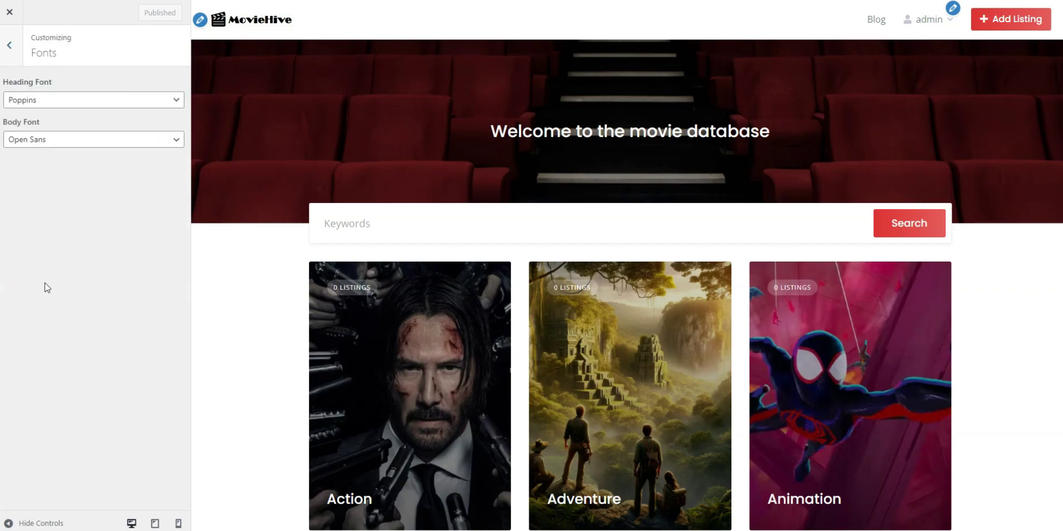
left_click(67, 104)
scroll(89, 310, "down", 7)
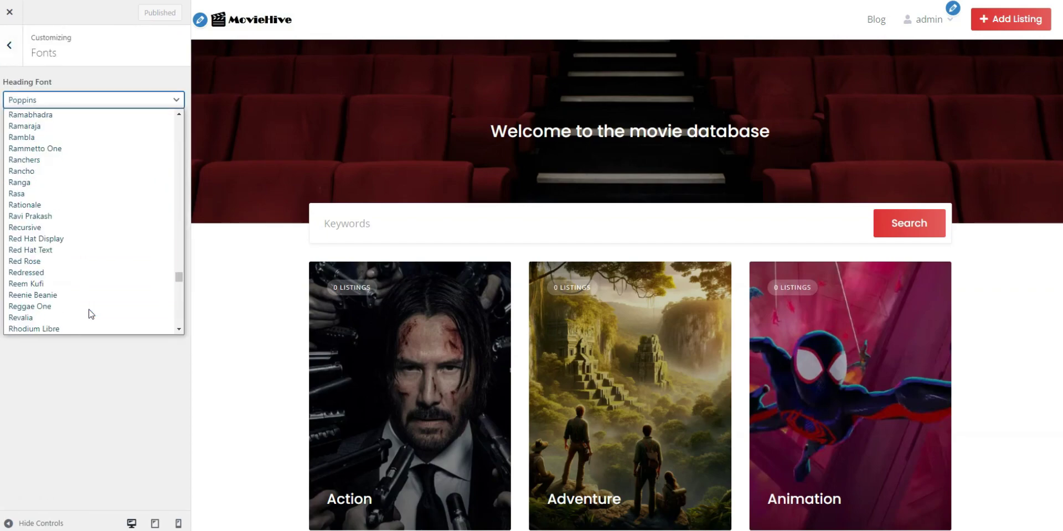
left_click(90, 390)
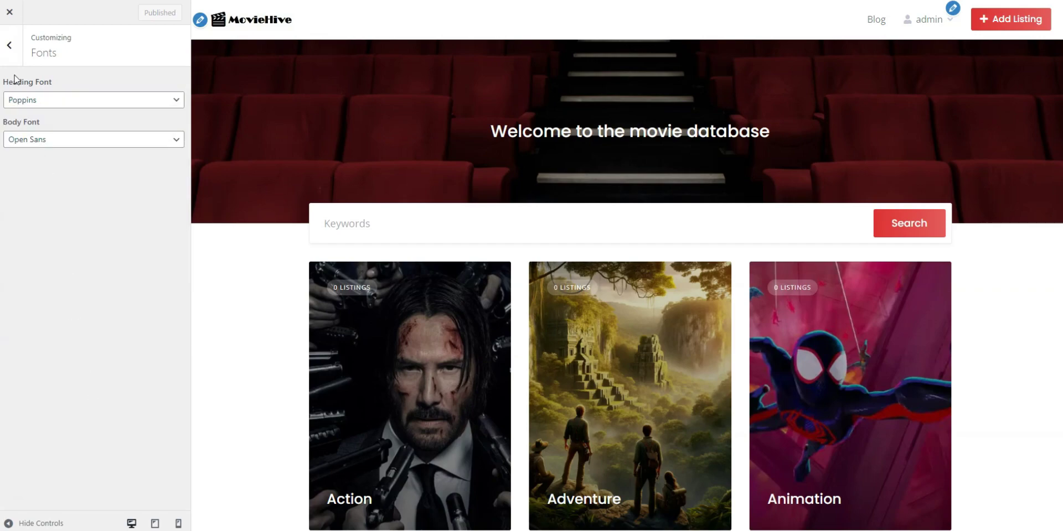
left_click(13, 47)
left_click(72, 310)
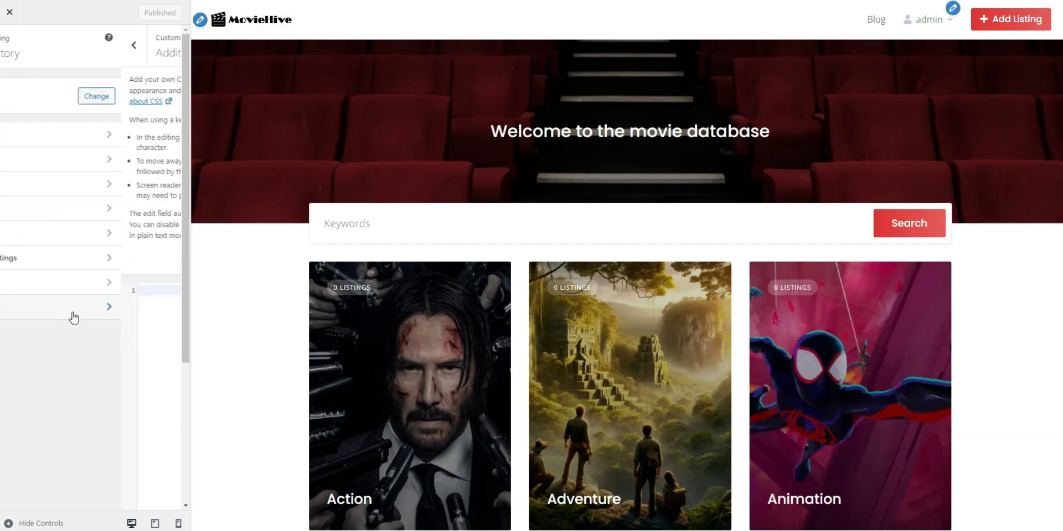
scroll(129, 187, "down", 4)
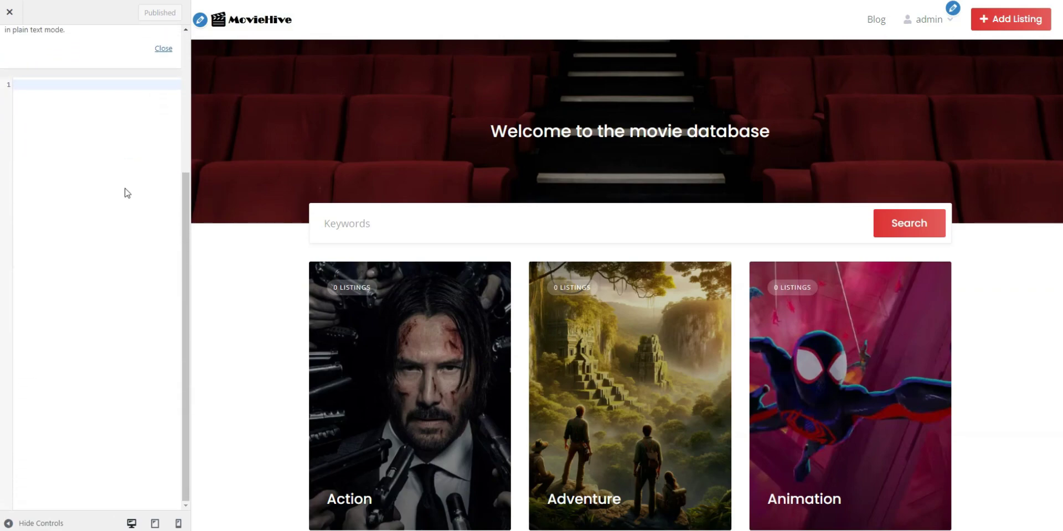
scroll(127, 193, "up", 4)
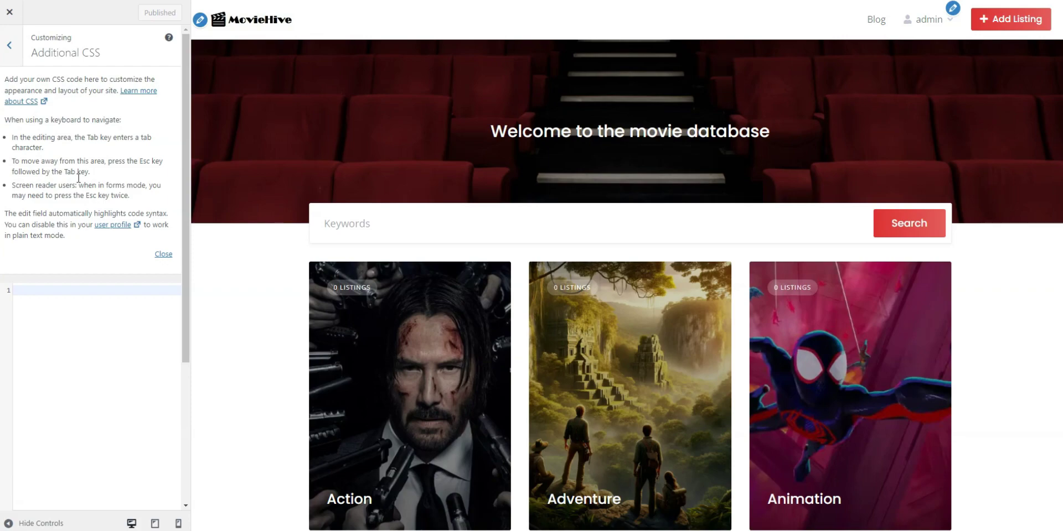
left_click(9, 12)
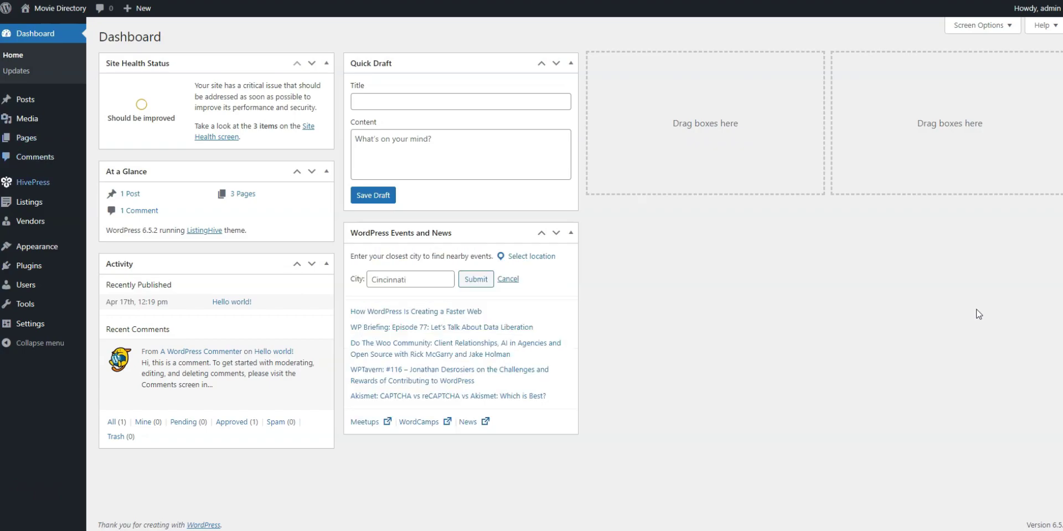
Step: Open the HivePress settings and review the listing display, search, submission and expiration options
mouse_move(33, 182)
left_click(110, 184)
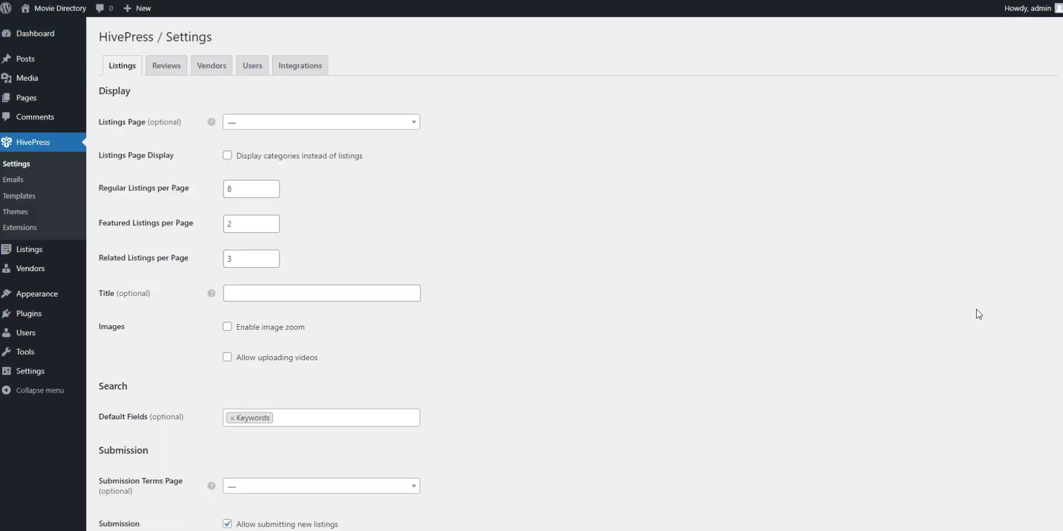
scroll(978, 315, "down", 4)
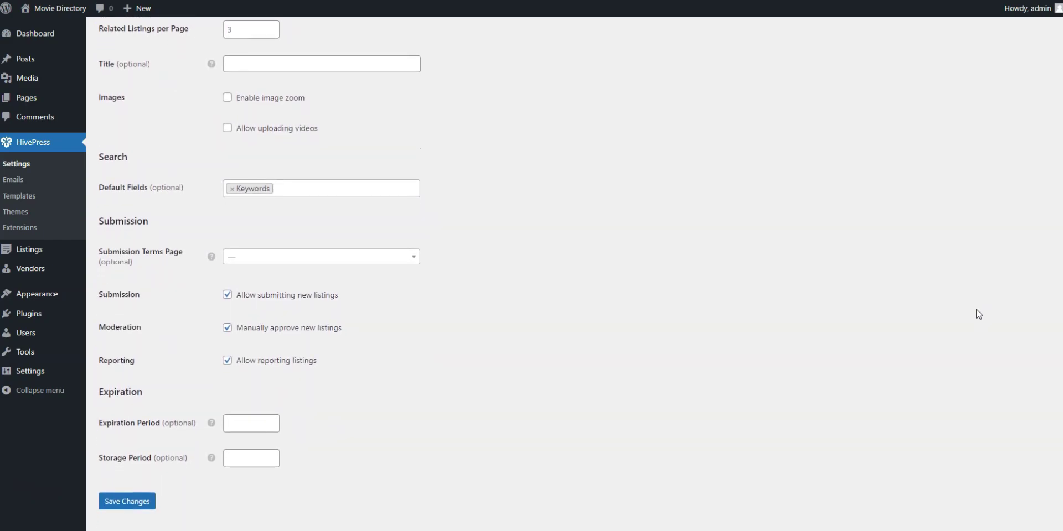
key("space")
left_click(227, 303)
scroll(537, 297, "up", 3)
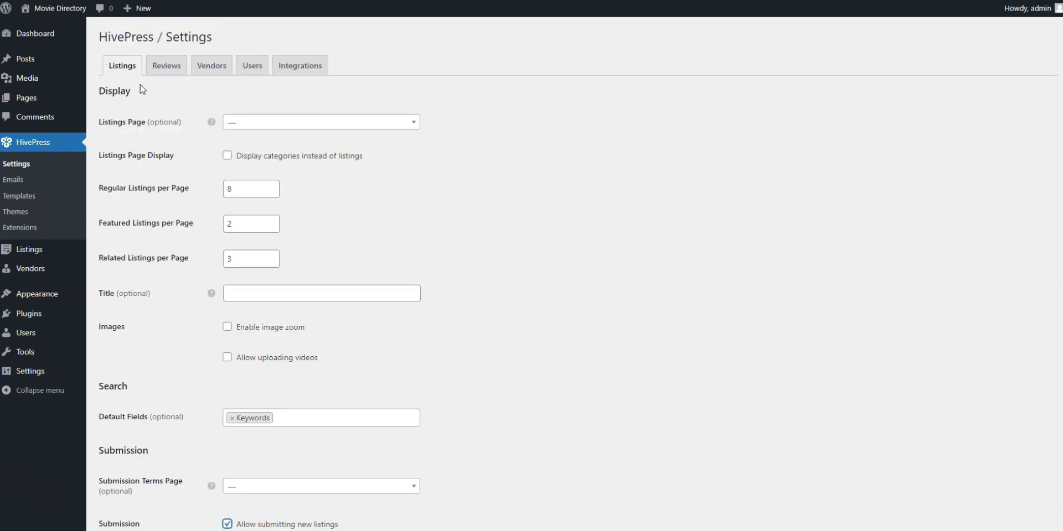
Step: Visit the site, open the Add Movie form, and choose Sci-Fi as the movie's category
left_click(71, 9)
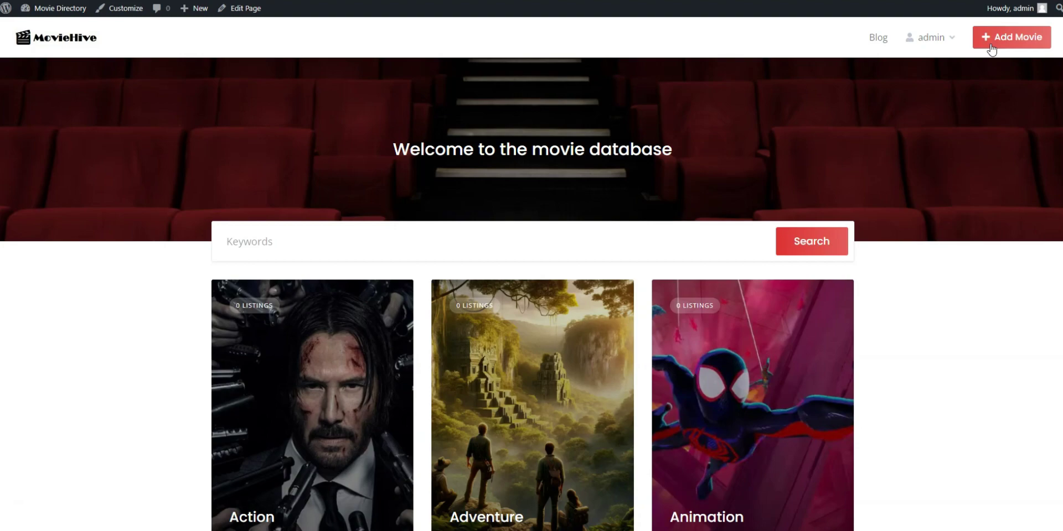
left_click(991, 49)
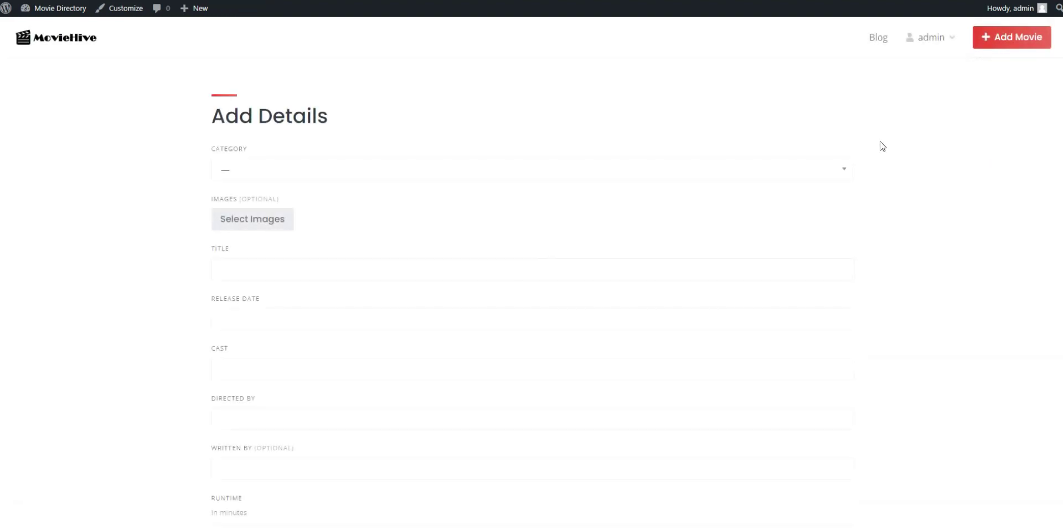
left_click(406, 169)
scroll(277, 224, "down", 2)
left_click(256, 254)
Step: Select the movie's still images together and upload them to the new listing
left_click(252, 219)
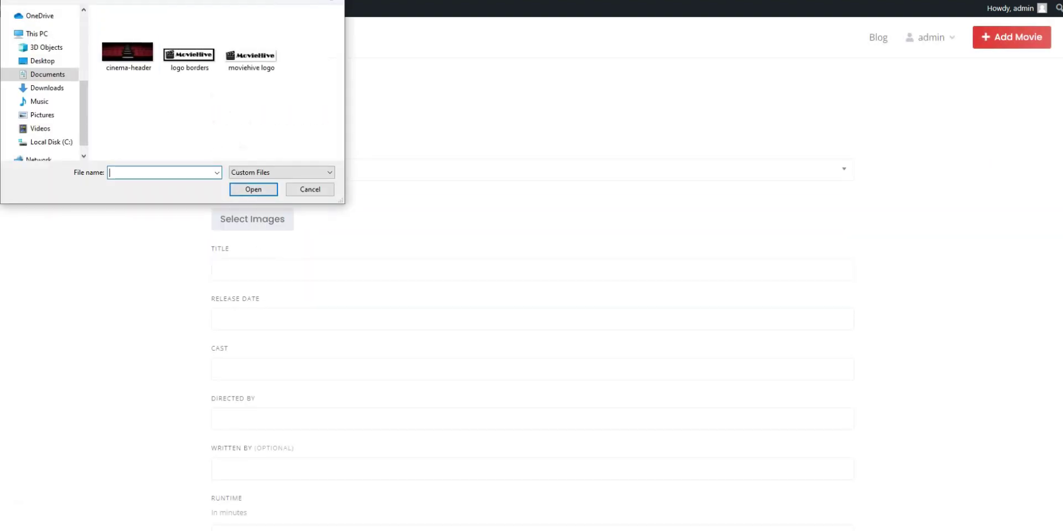
scroll(216, 83, "up", 3)
double_click(249, 35)
left_click(308, 35, "ctrl")
left_click(253, 189)
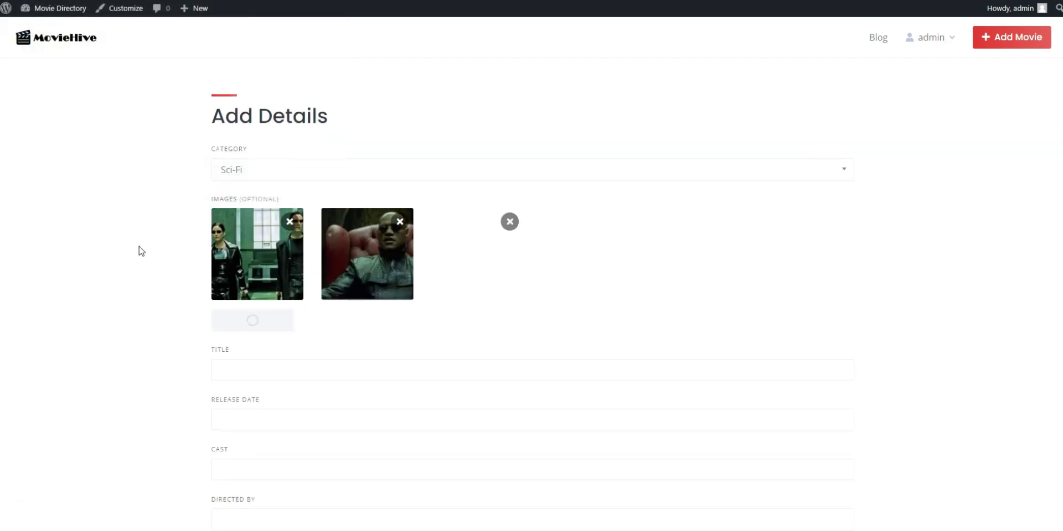
Step: Title the new listing "The Matrix" and set its release date to March 31, 1999
scroll(141, 251, "down", 1)
left_click(298, 306)
type("The Matrix")
scroll(164, 308, "down", 1)
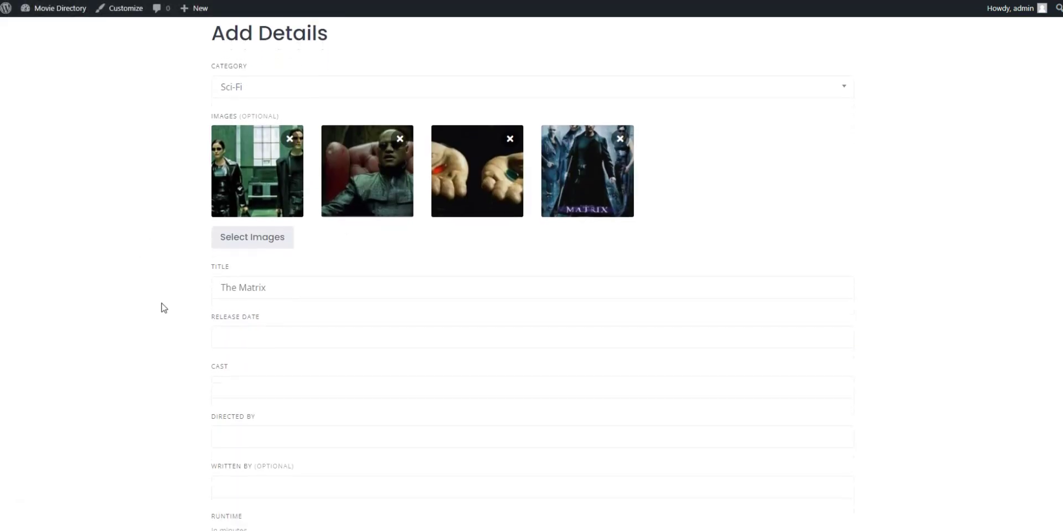
left_click(264, 302)
left_click(331, 343)
type("1999")
left_click(221, 343)
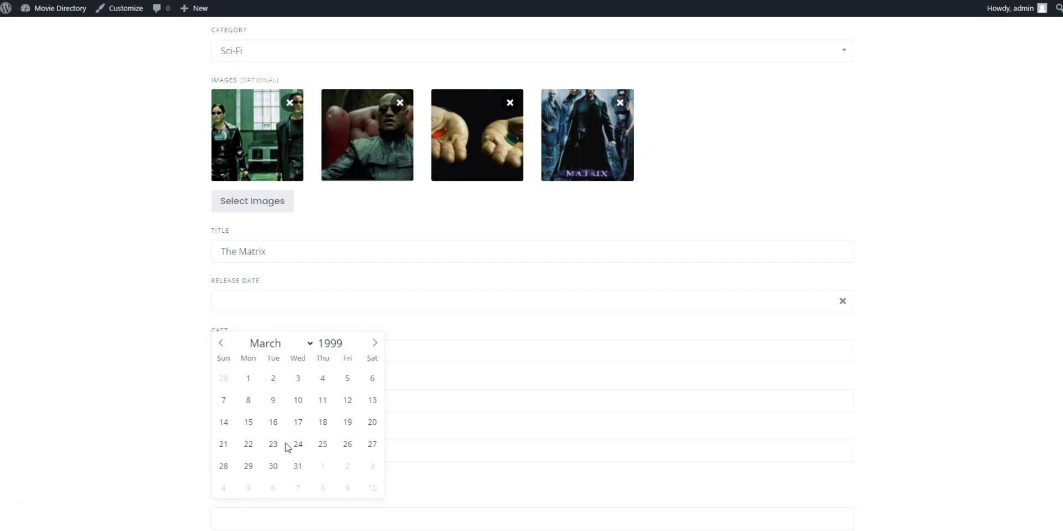
left_click(298, 466)
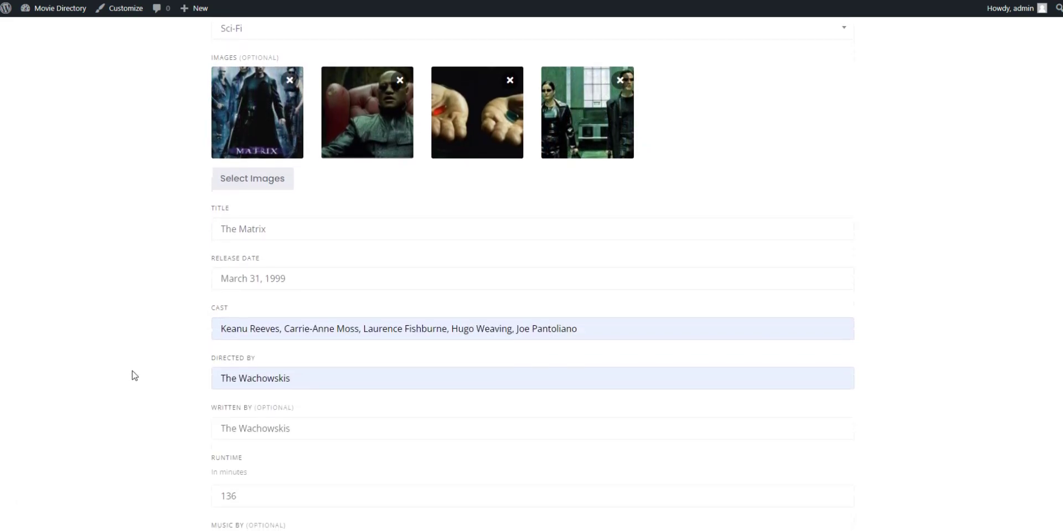
Step: Check the remaining movie details through to the description and submit the listing
scroll(134, 376, "down", 5)
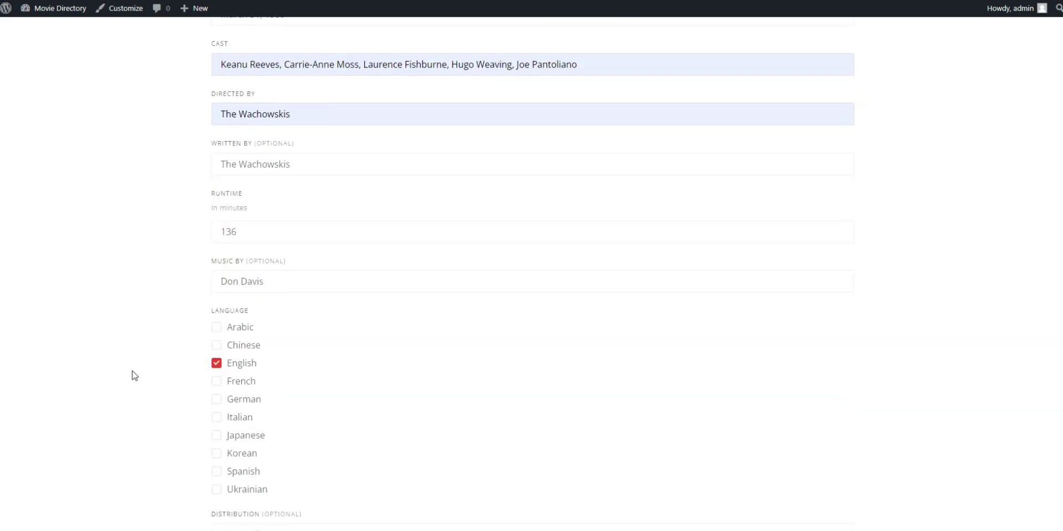
scroll(134, 376, "down", 6)
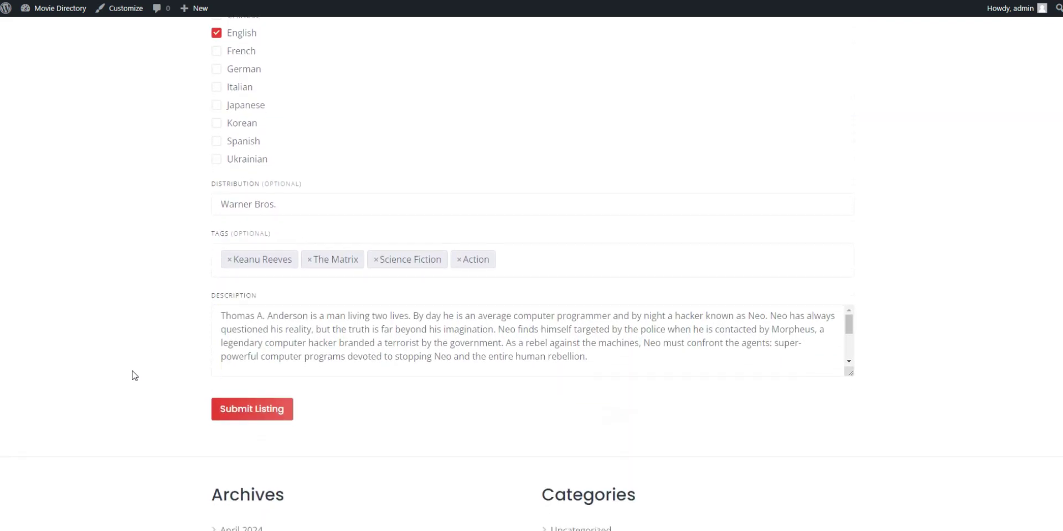
left_click(250, 410)
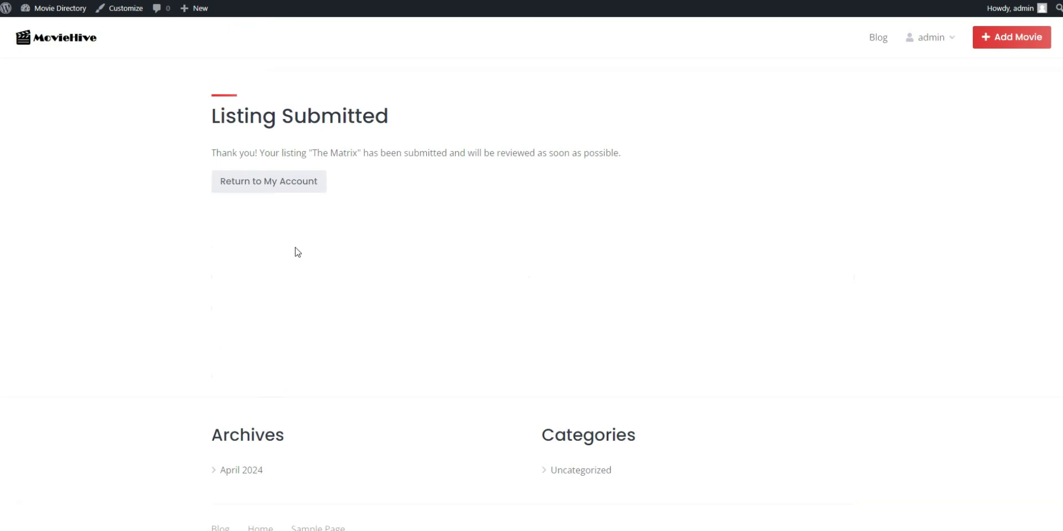
Step: Return to the admin dashboard, open the pending listing for The Matrix, and publish it
left_click(60, 14)
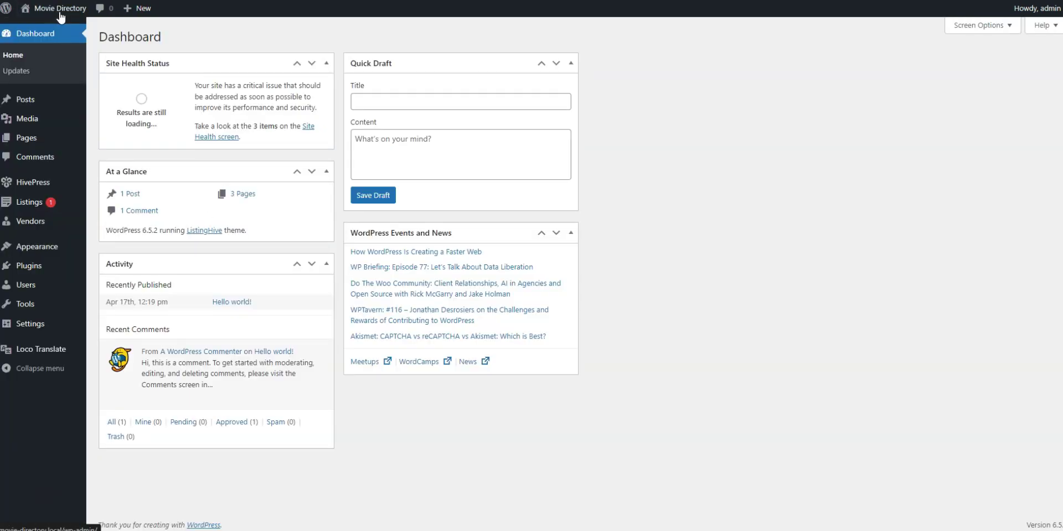
left_click(39, 202)
left_click(140, 123)
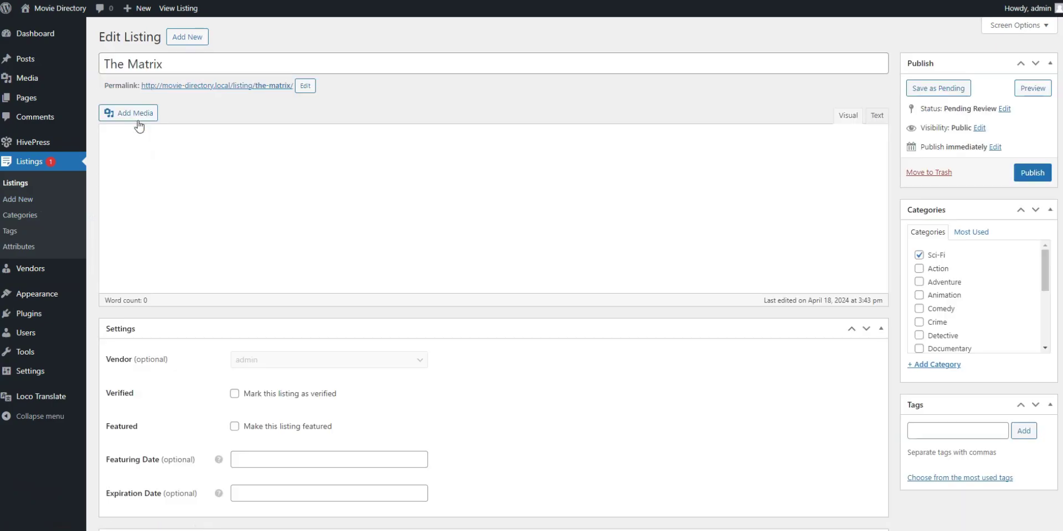
left_click(1042, 167)
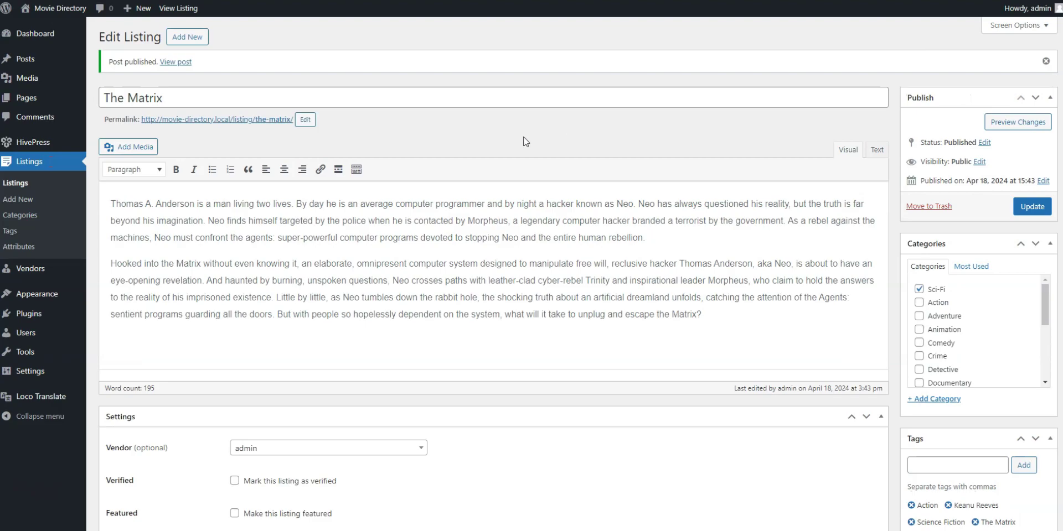
Step: View the published page of The Matrix and look over its images, attributes and description
left_click(223, 120)
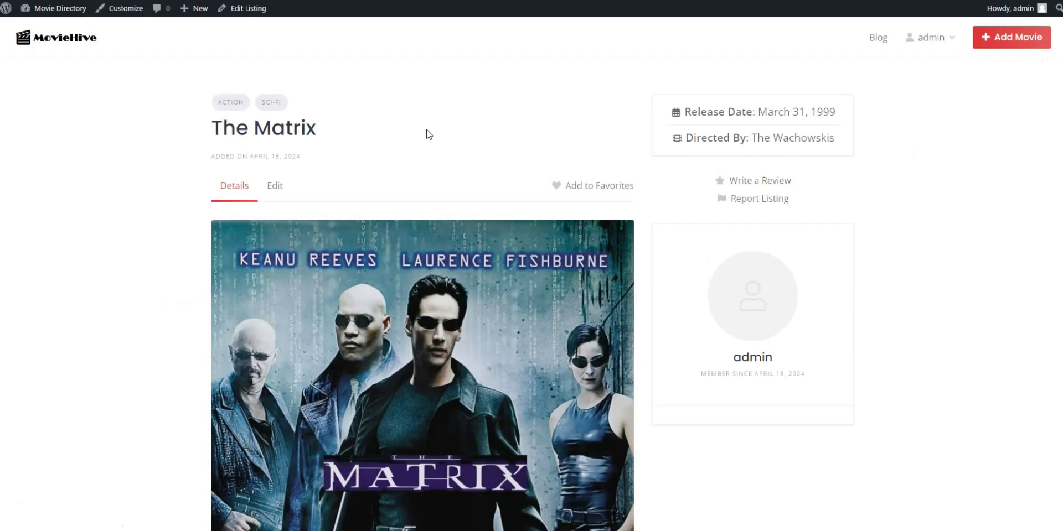
scroll(912, 227, "down", 4)
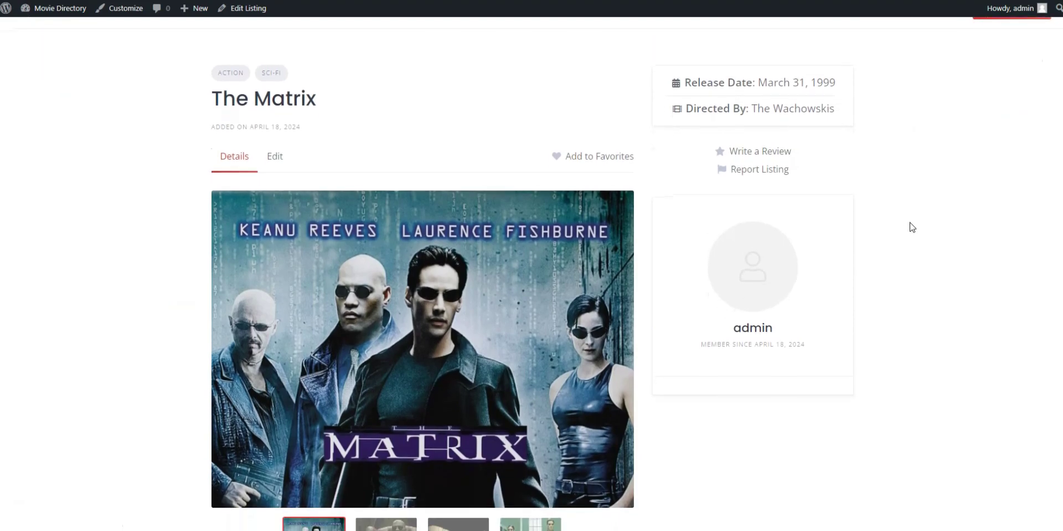
scroll(910, 226, "down", 1)
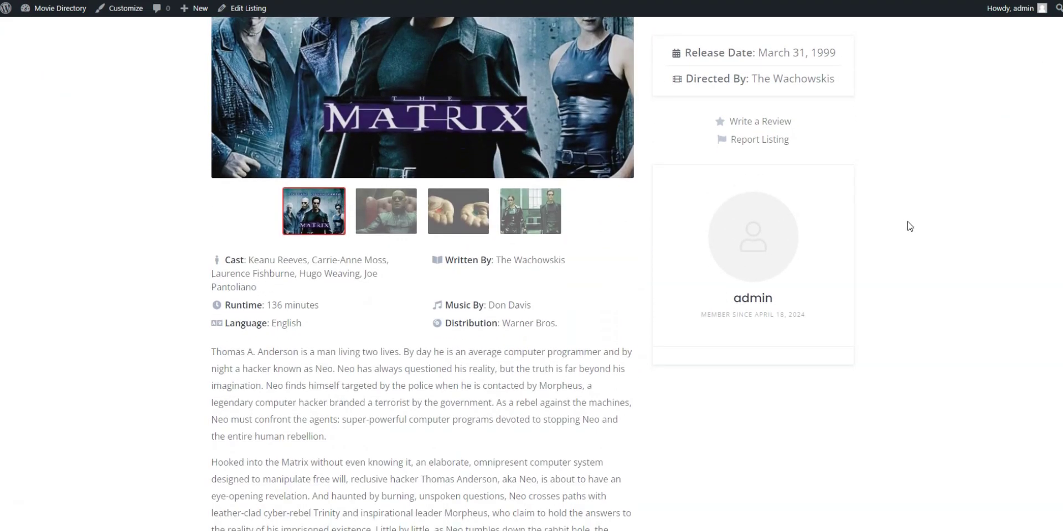
scroll(907, 226, "up", 5)
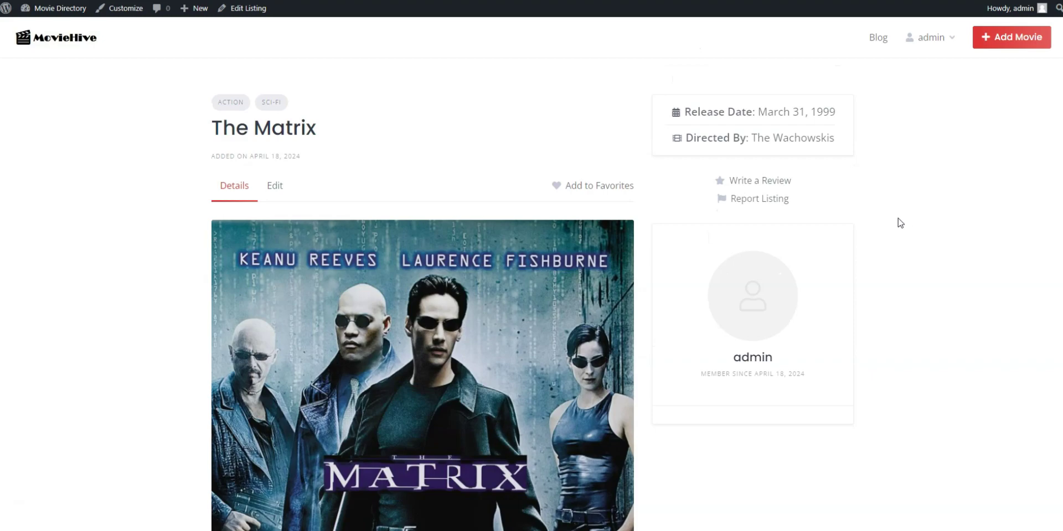
Step: Create a HivePress template titled "Listing", assign it to the Listing template, and publish it
left_click(57, 12)
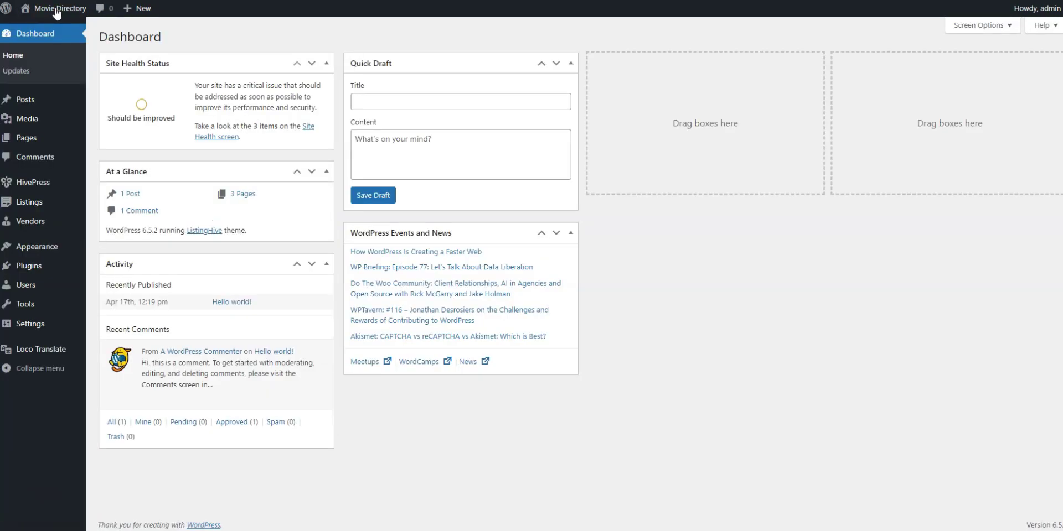
mouse_move(45, 184)
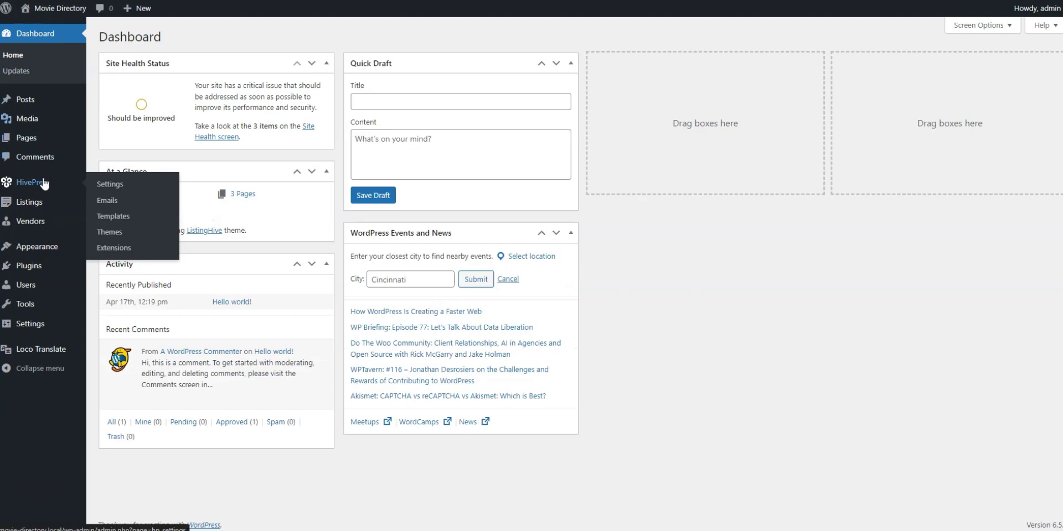
left_click(123, 216)
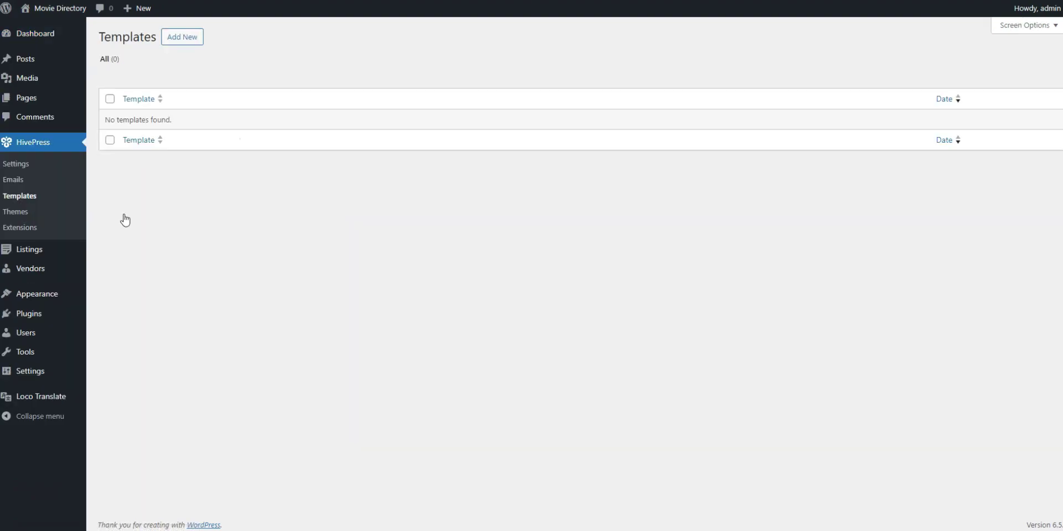
left_click(179, 50)
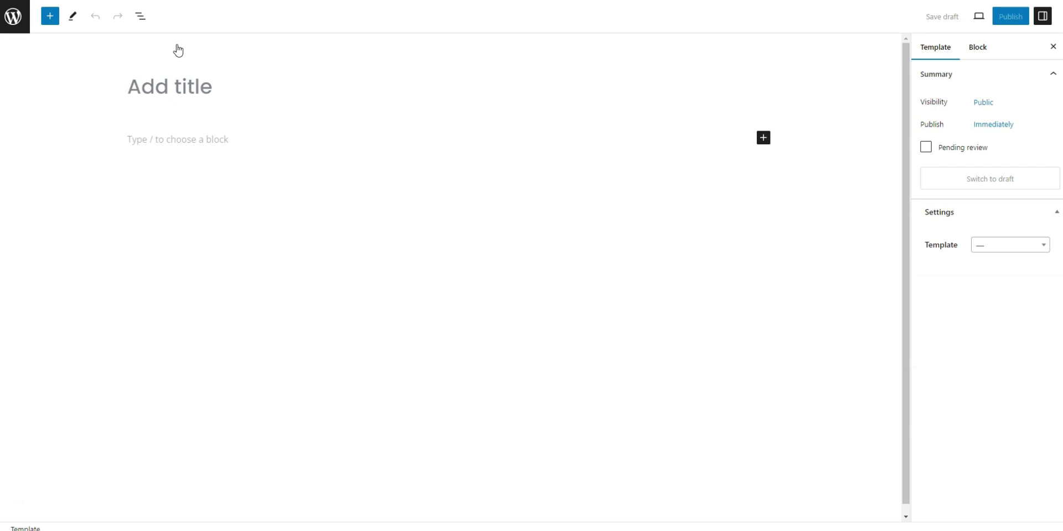
type("Listing")
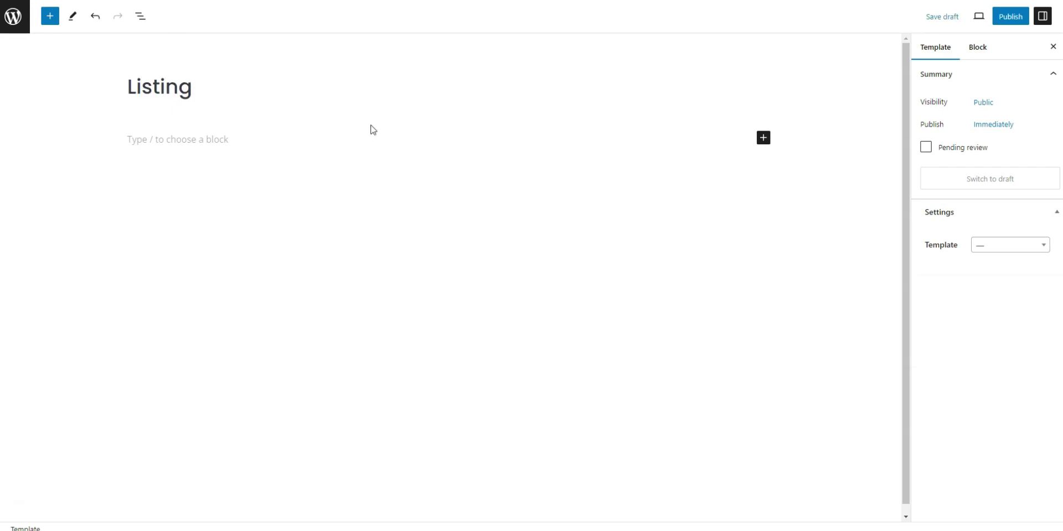
left_click(994, 243)
scroll(1001, 293, "down", 2)
left_click(1001, 316)
left_click(1012, 28)
left_click(955, 19)
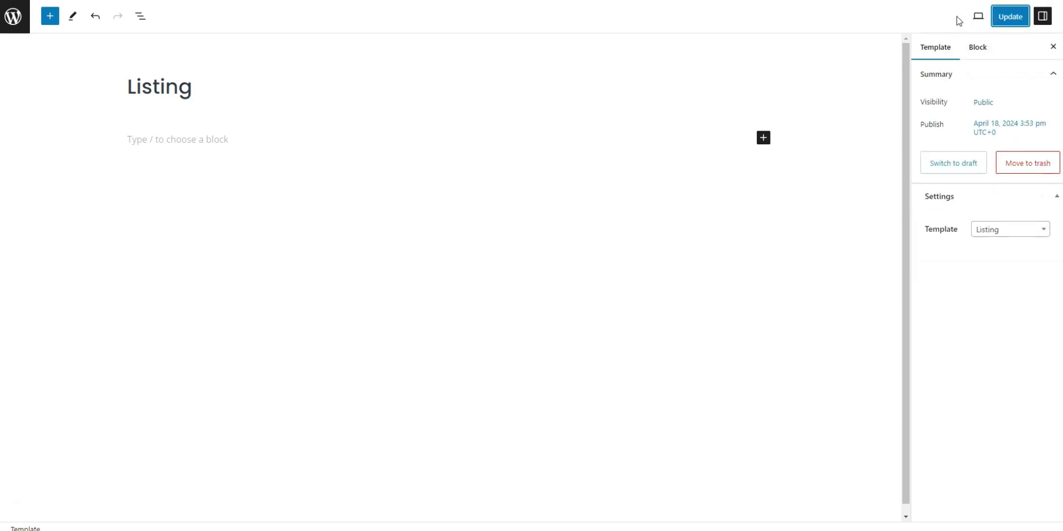
Step: Insert a Columns block into the empty body of the Listing template
left_click(384, 144)
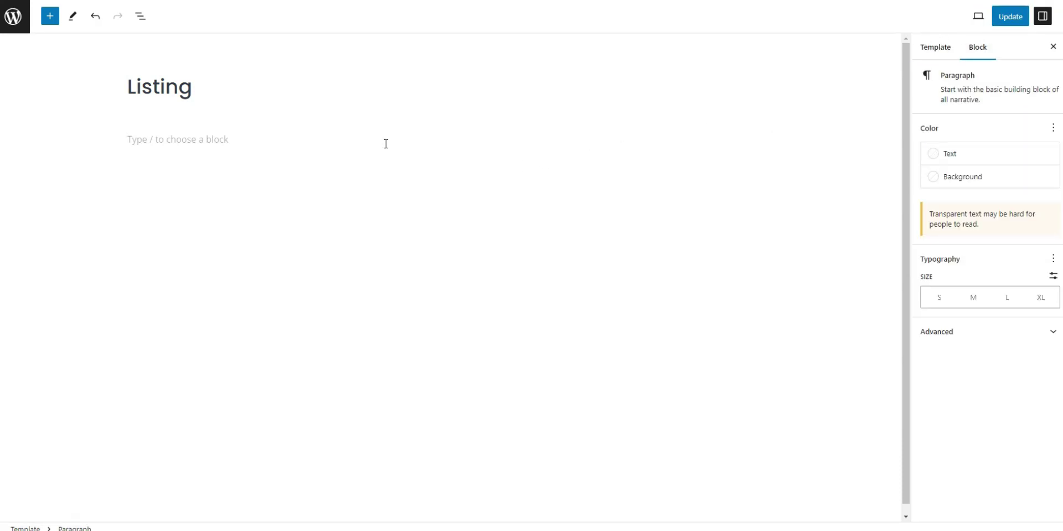
left_click(762, 138)
type("col")
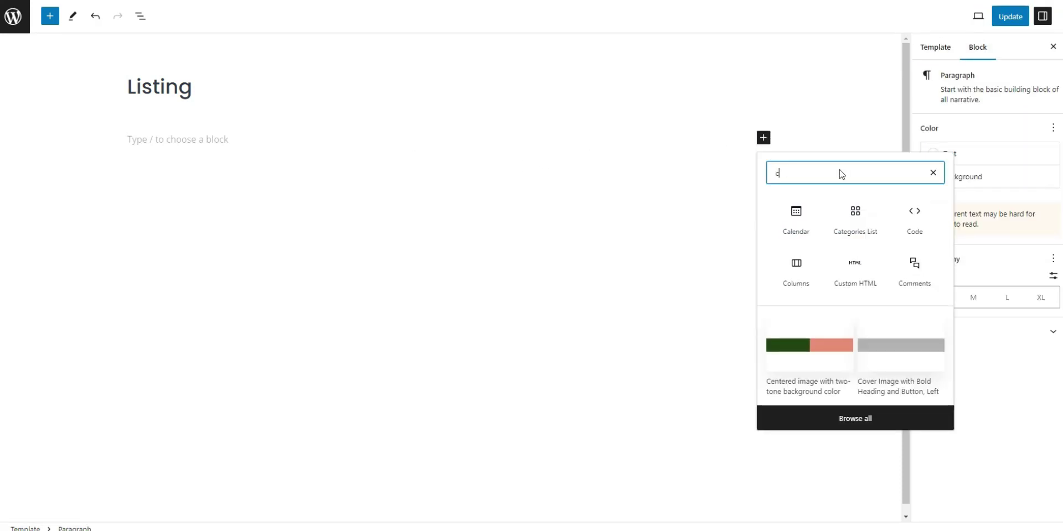
left_click(797, 217)
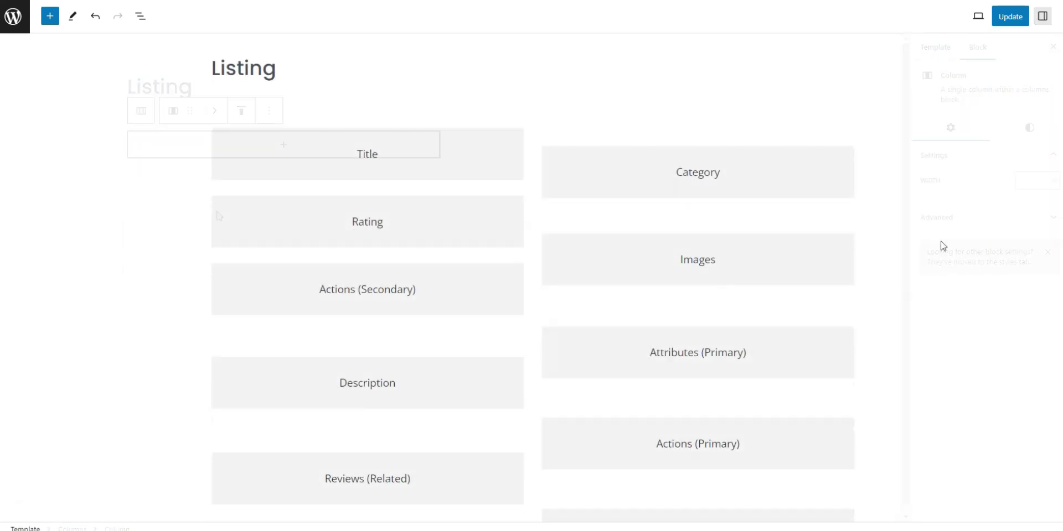
Step: Review the block layout of the Listing template and how The Matrix page looks with it
scroll(943, 246, "down", 5)
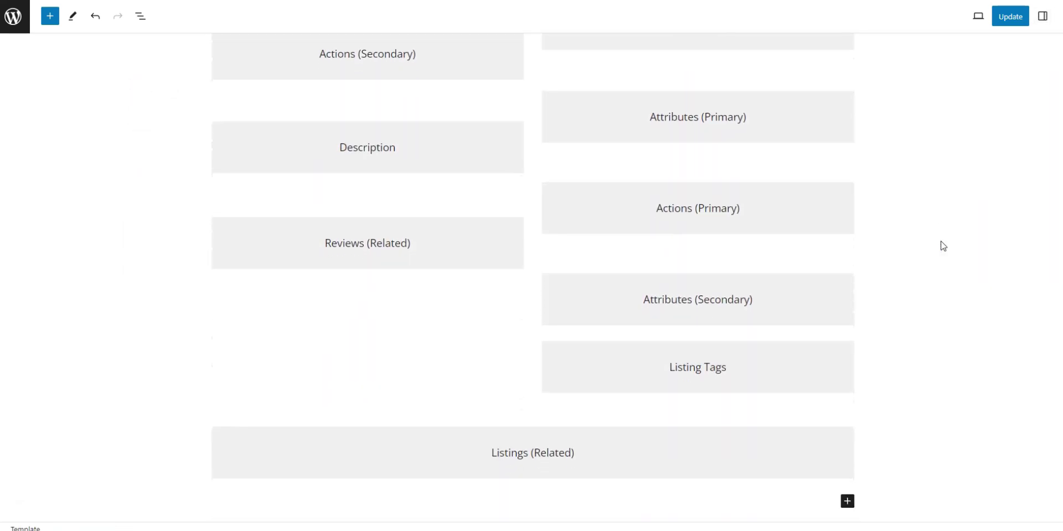
scroll(943, 246, "up", 5)
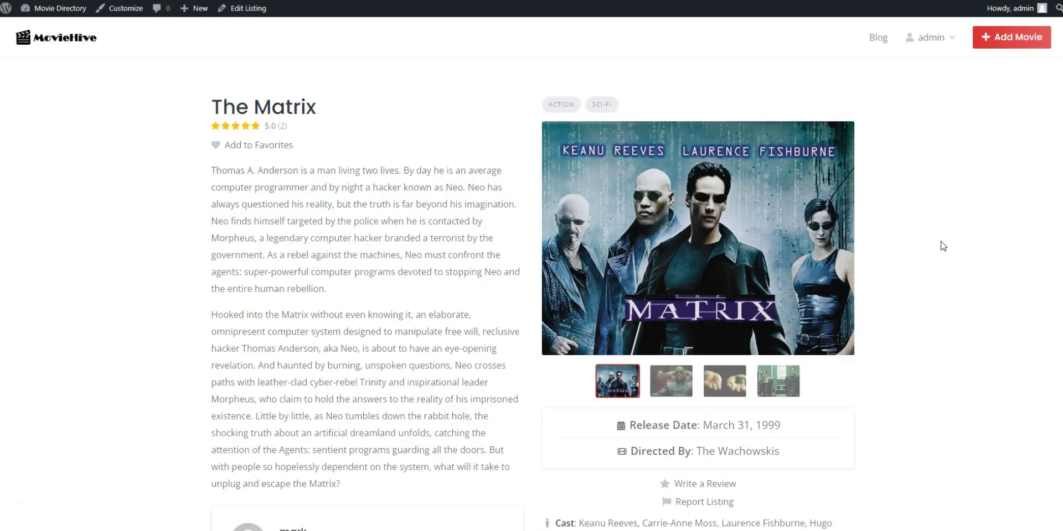
scroll(943, 246, "down", 2)
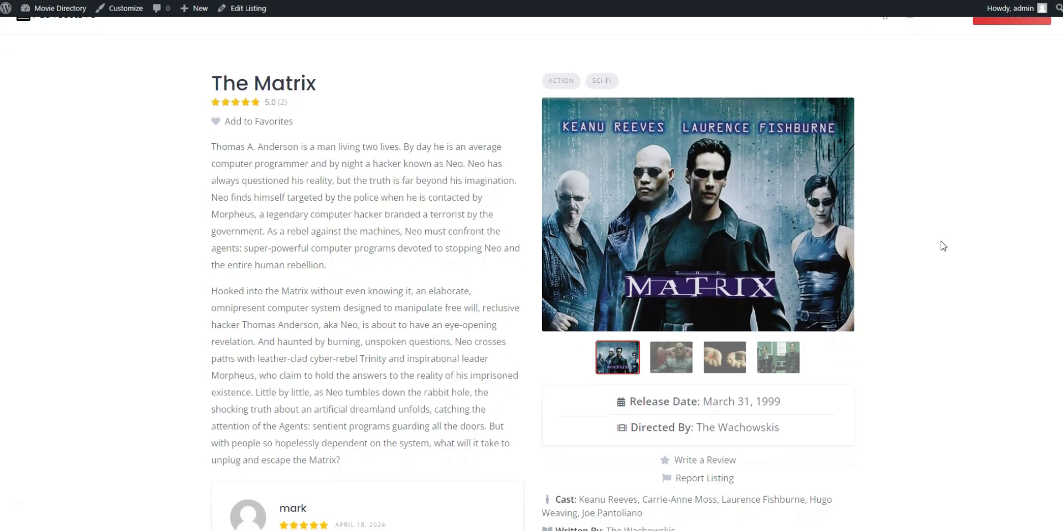
scroll(897, 321, "down", 3)
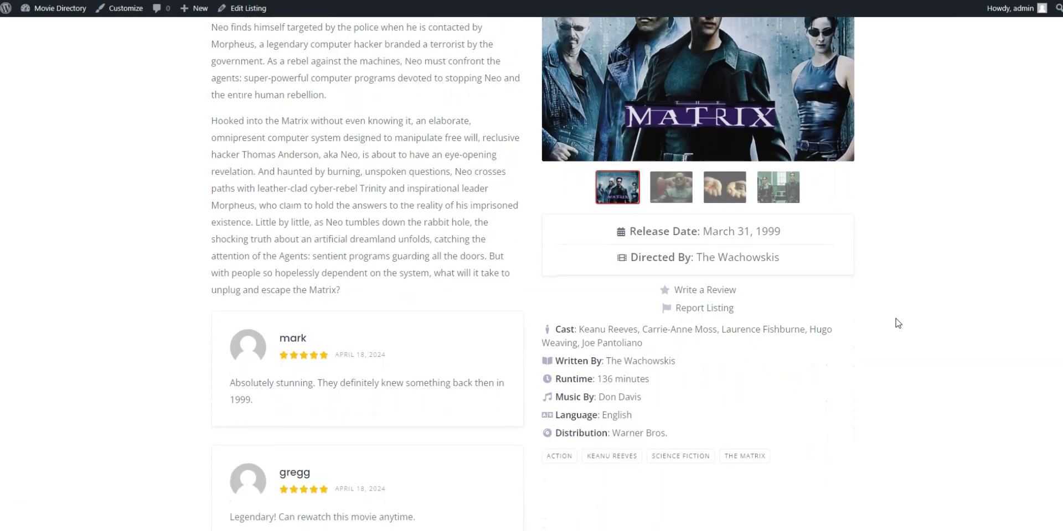
scroll(898, 323, "up", 5)
scroll(897, 324, "up", 1)
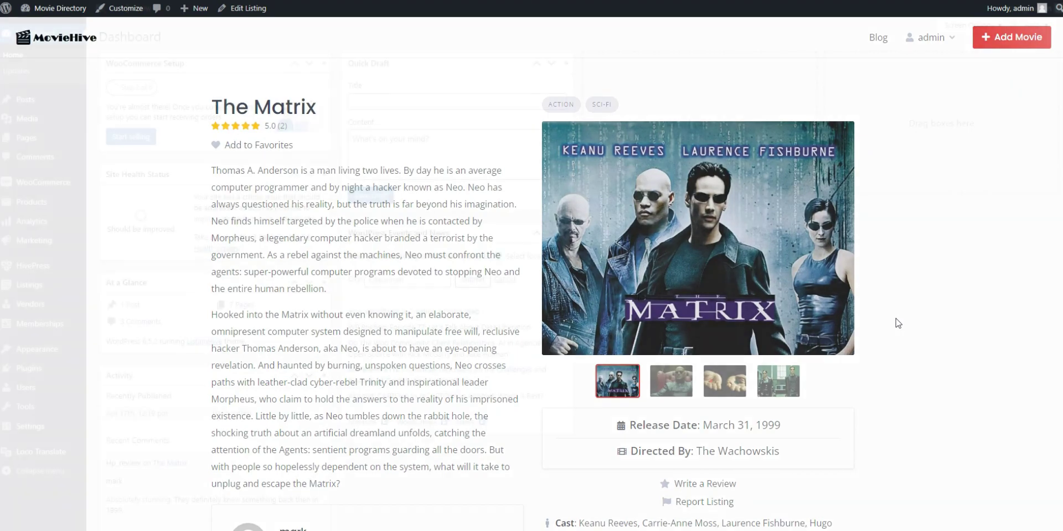
Step: Open the list of installed plugins to check the active HivePress extensions and WooCommerce
mouse_move(42, 368)
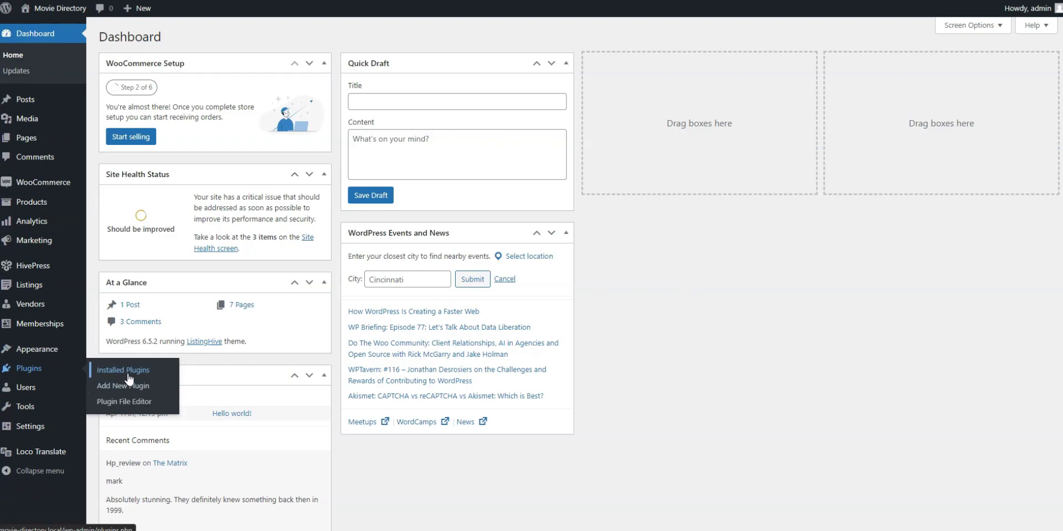
left_click(129, 376)
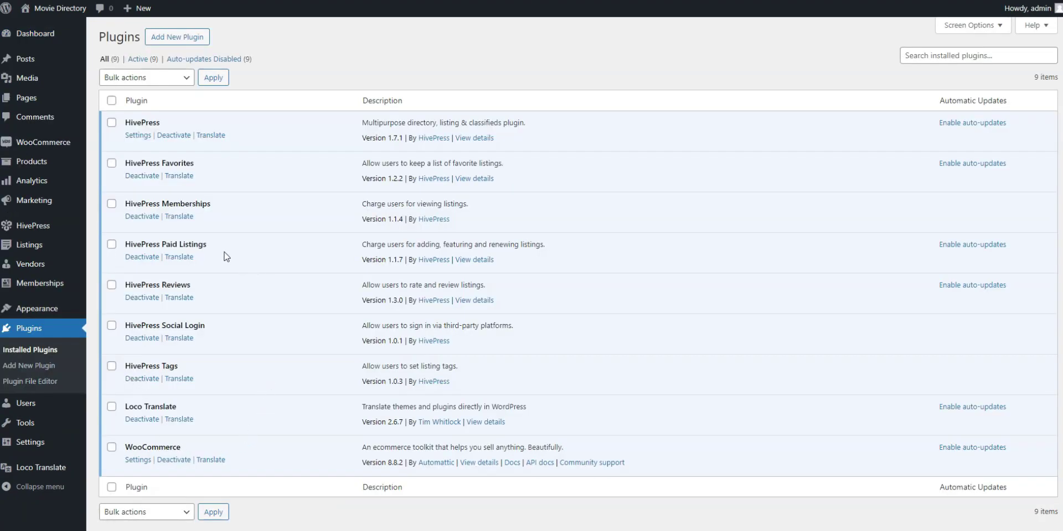
Step: Create a virtual WooCommerce product named "Premium" with a regular price of $20 and publish it
mouse_move(75, 166)
left_click(112, 179)
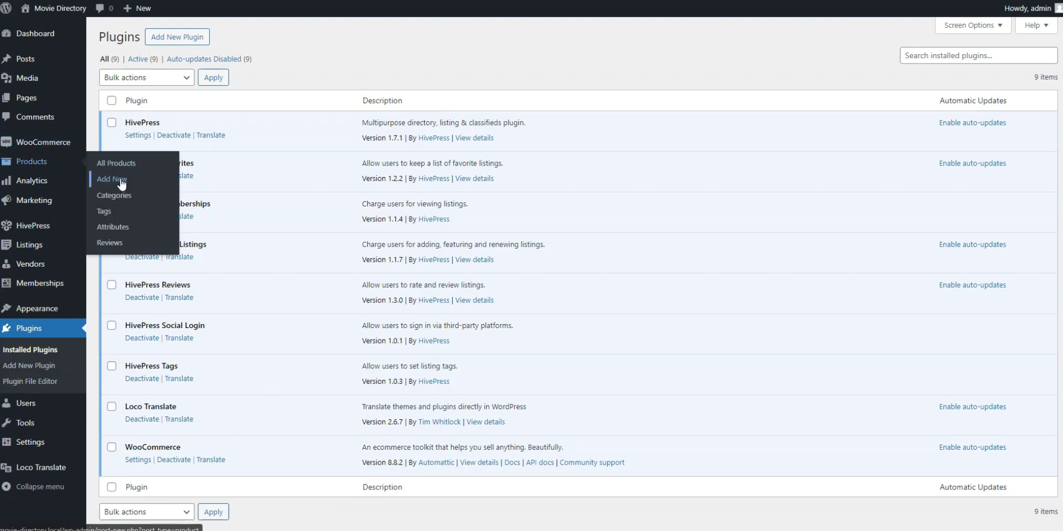
type("Premium")
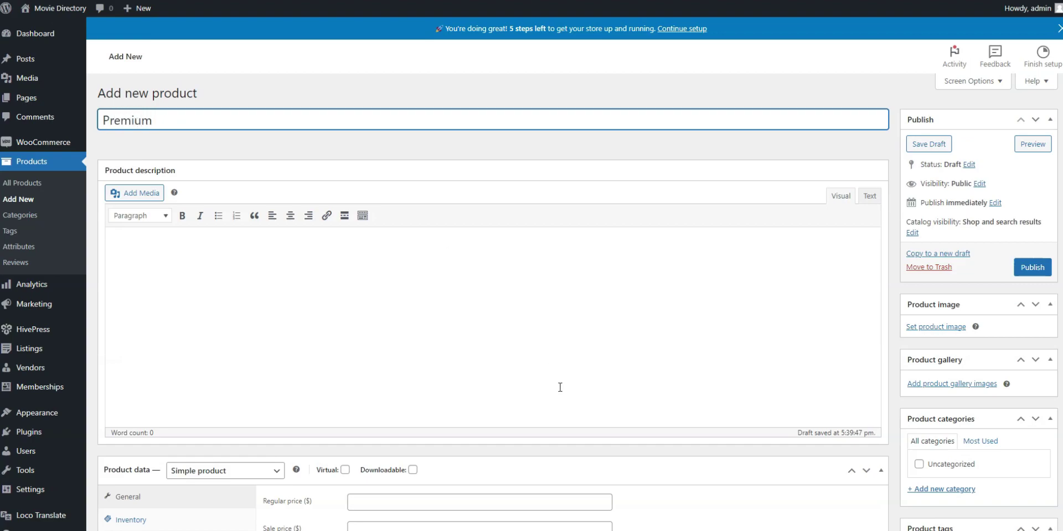
scroll(560, 387, "down", 2)
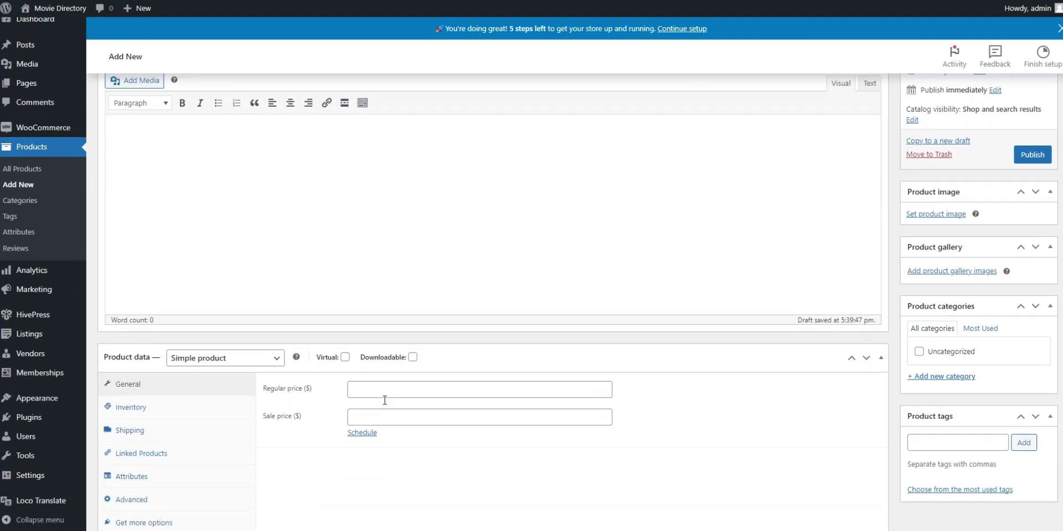
left_click(370, 377)
type("2")
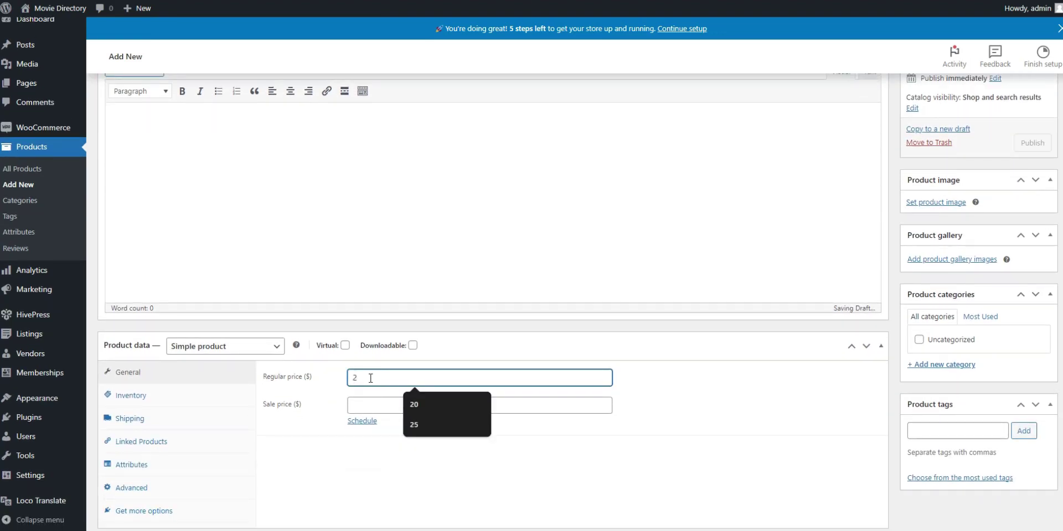
type("0")
left_click(344, 345)
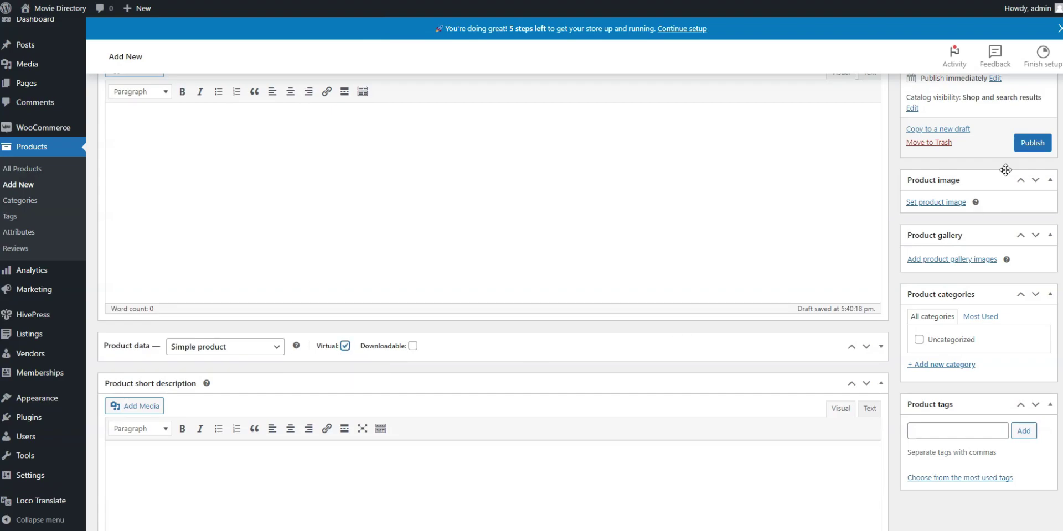
left_click(1029, 147)
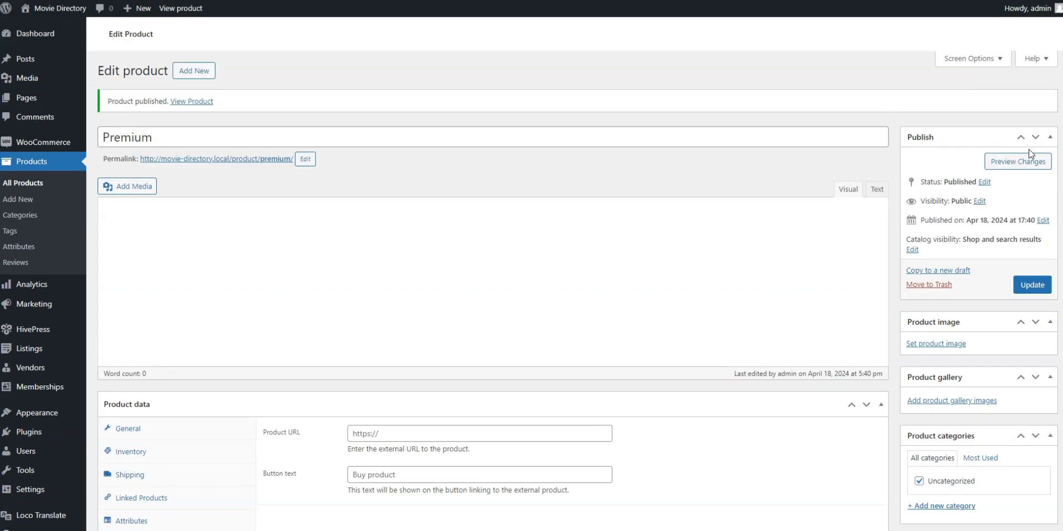
Step: Create a listing package titled "Free" with the description "You can add 1 movie to the directory" and a listing limit of 5, and publish it
mouse_move(22, 354)
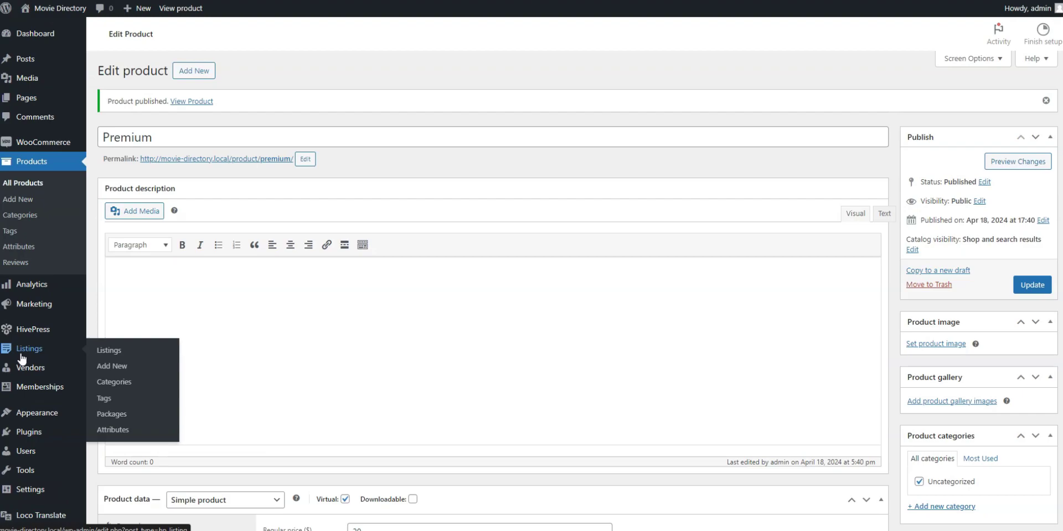
left_click(108, 418)
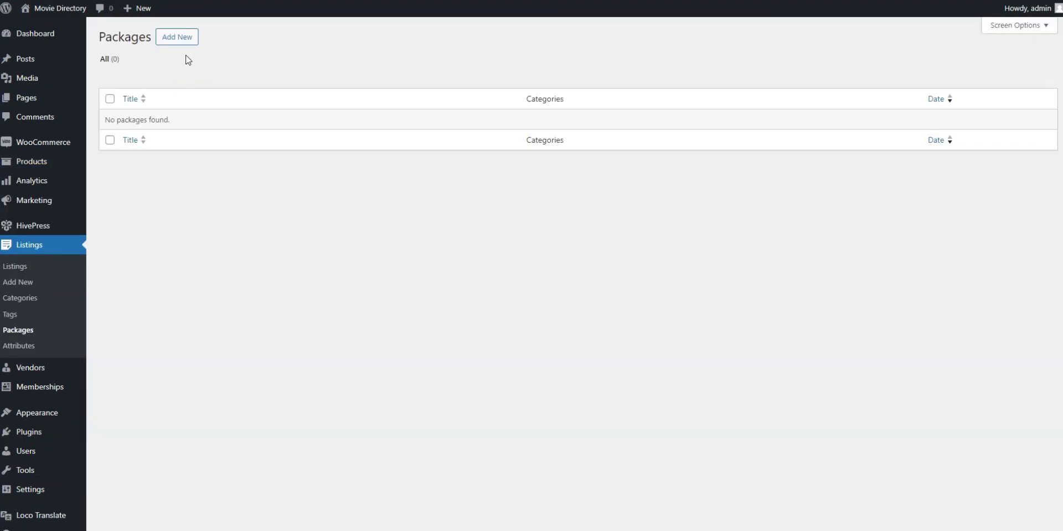
left_click(187, 38)
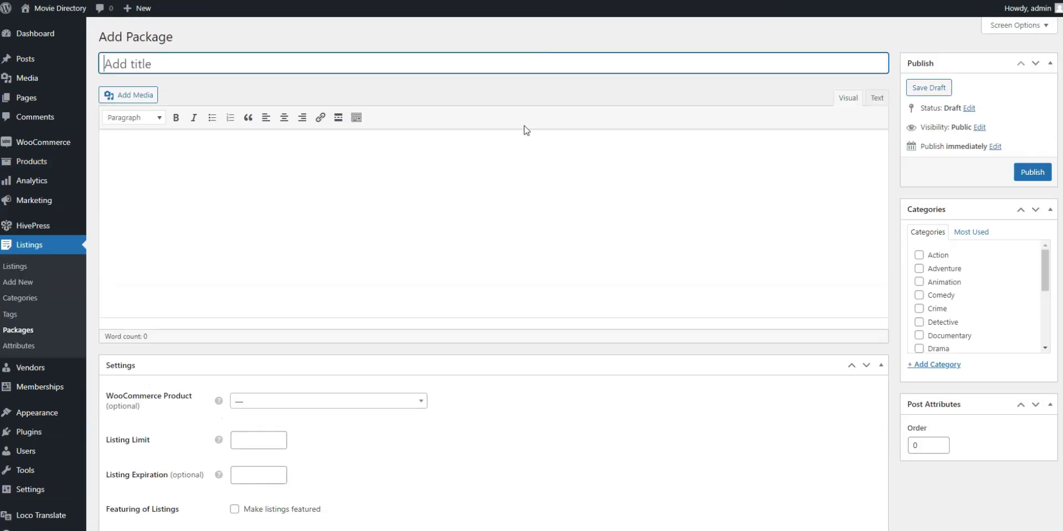
type("Free")
key("Tab")
type("You can add 1 movie to the directory")
left_click(250, 447)
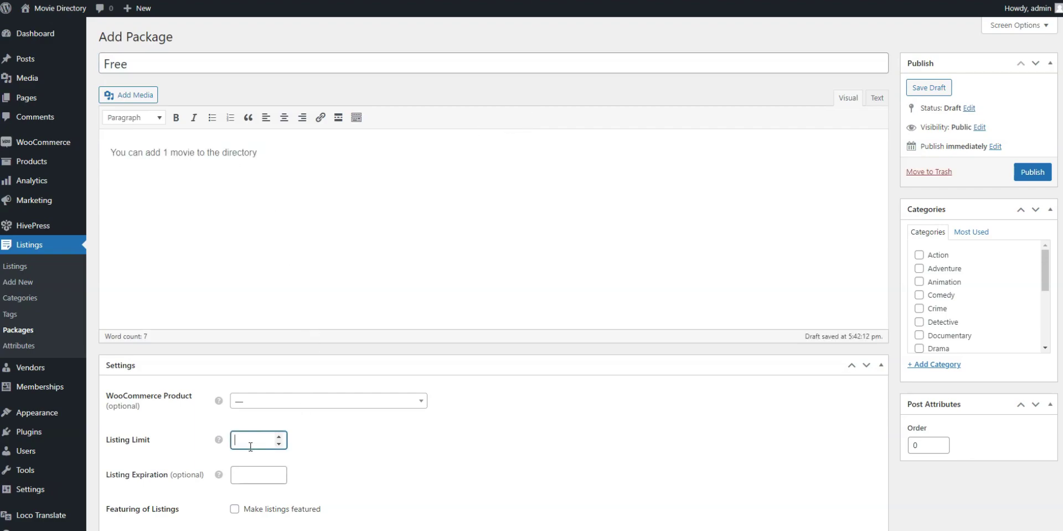
type("5")
left_click(1021, 174)
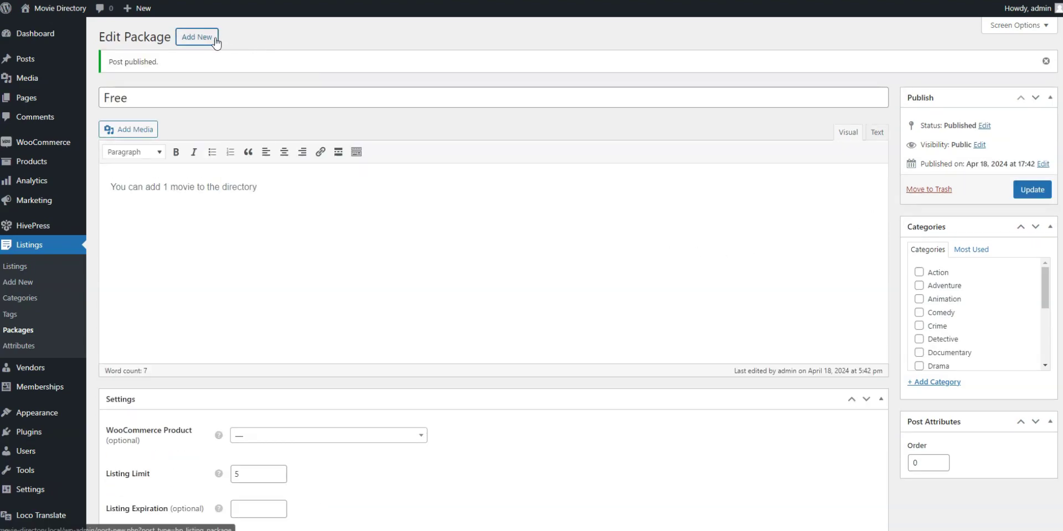
Step: Start a new listing package titled "Premium" with the description "You can add unlimited movies to the directory"
left_click(215, 41)
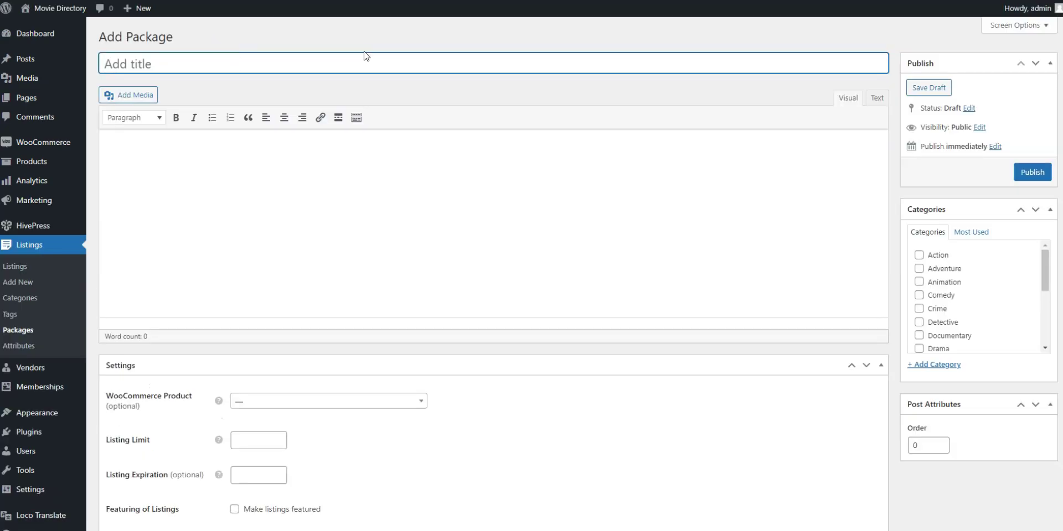
type("Premium")
left_click(138, 146)
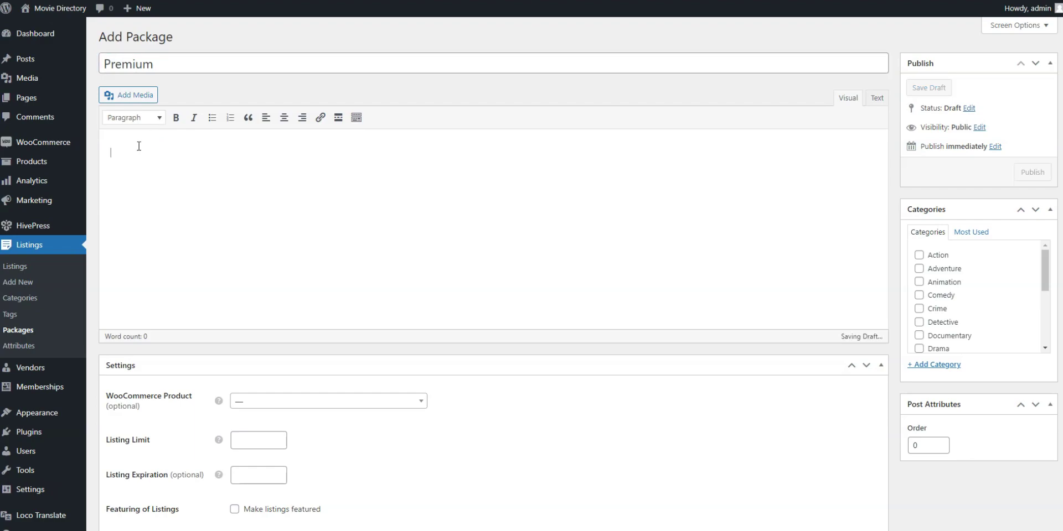
type("You can add unlimited movies to the directory")
Step: Link the package to the Premium product with a listing limit of 100, mark it as recommended, and publish it
scroll(326, 297, "down", 2)
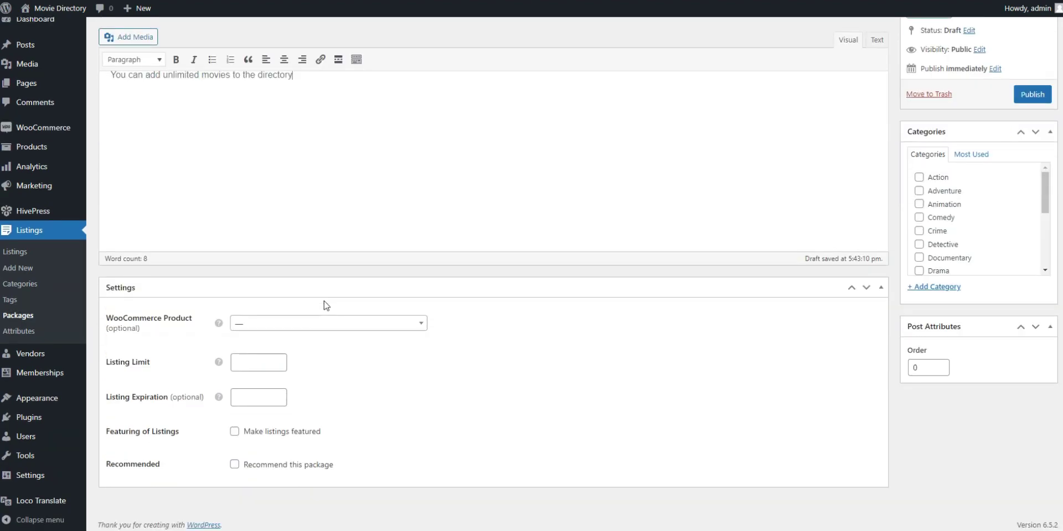
left_click(277, 325)
left_click(262, 359)
left_click(259, 364)
type("100")
scroll(692, 395, "up", 2)
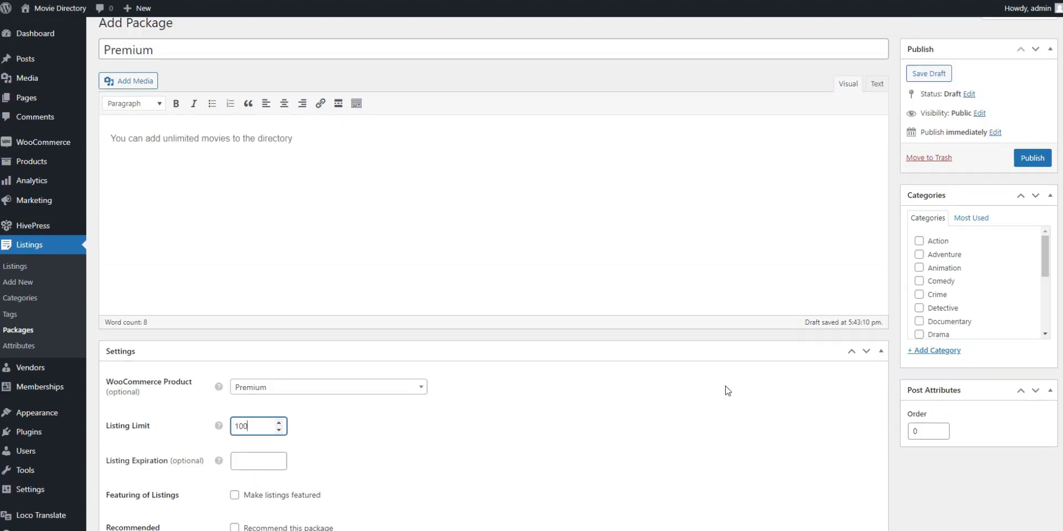
left_click(248, 520)
scroll(836, 382, "up", 1)
left_click(1031, 172)
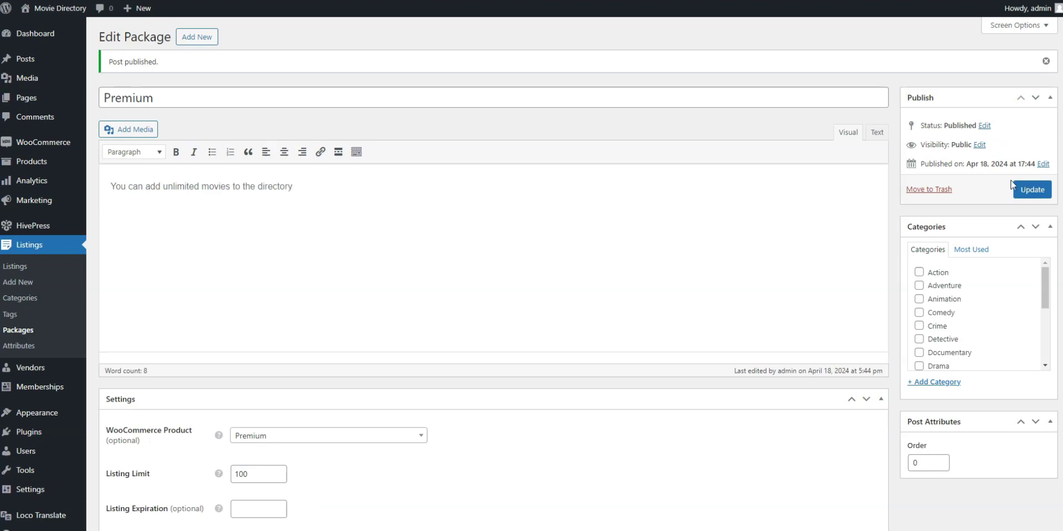
Step: On the site's front end, submit a new movie with "example" placeholder details and English as its language
left_click(69, 13)
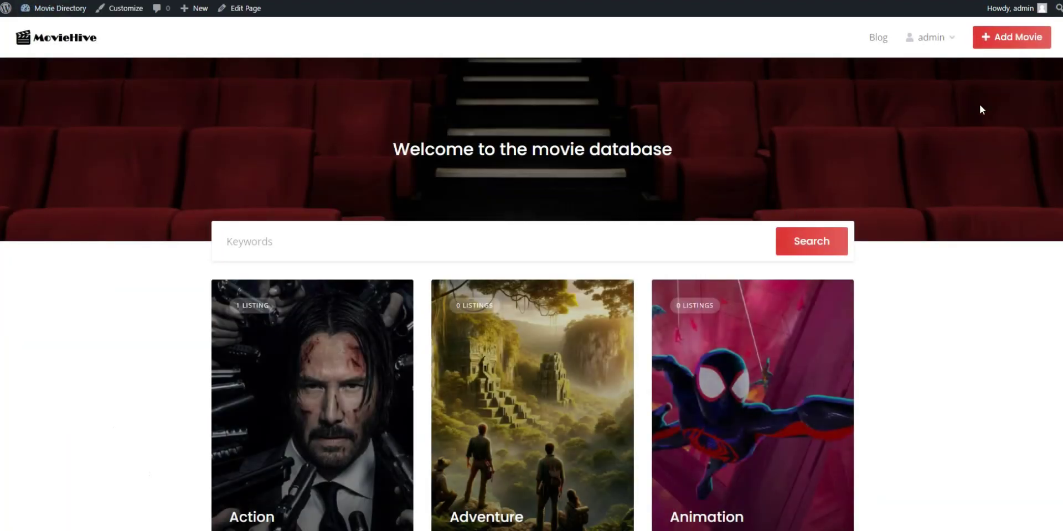
left_click(1011, 38)
scroll(631, 209, "down", 6)
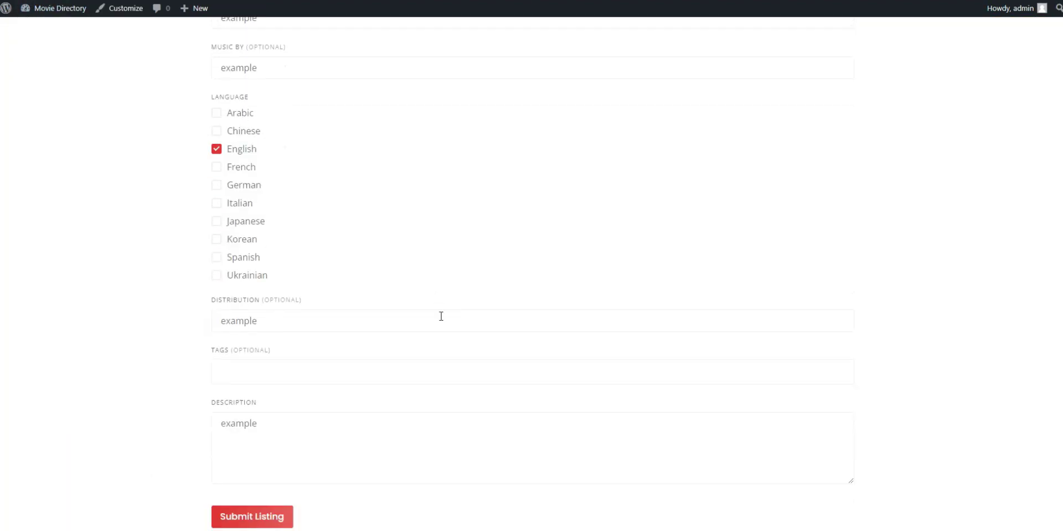
scroll(454, 310, "down", 3)
left_click(255, 346)
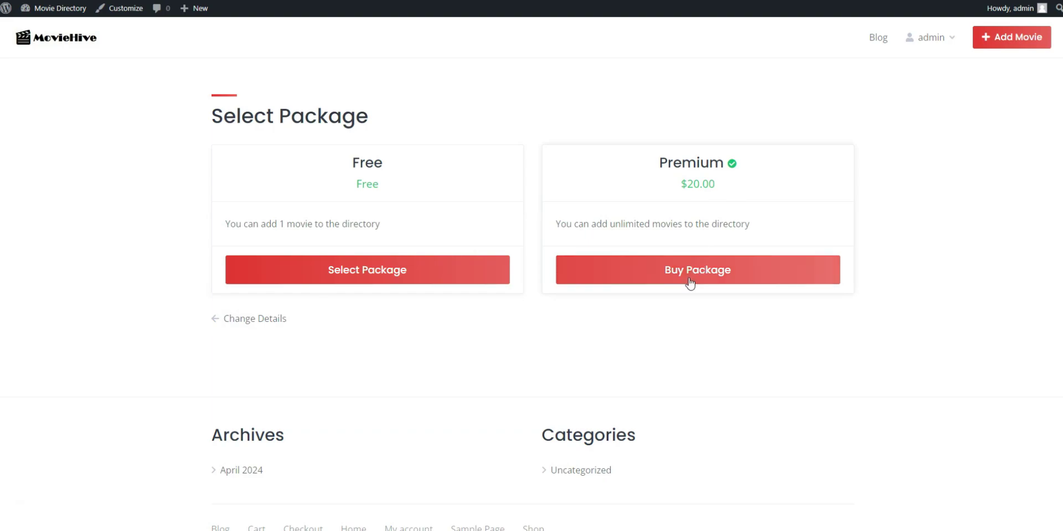
Step: Choose to buy the Premium package and review its checkout page, including the billing fields and payment options
scroll(665, 372, "down", 3)
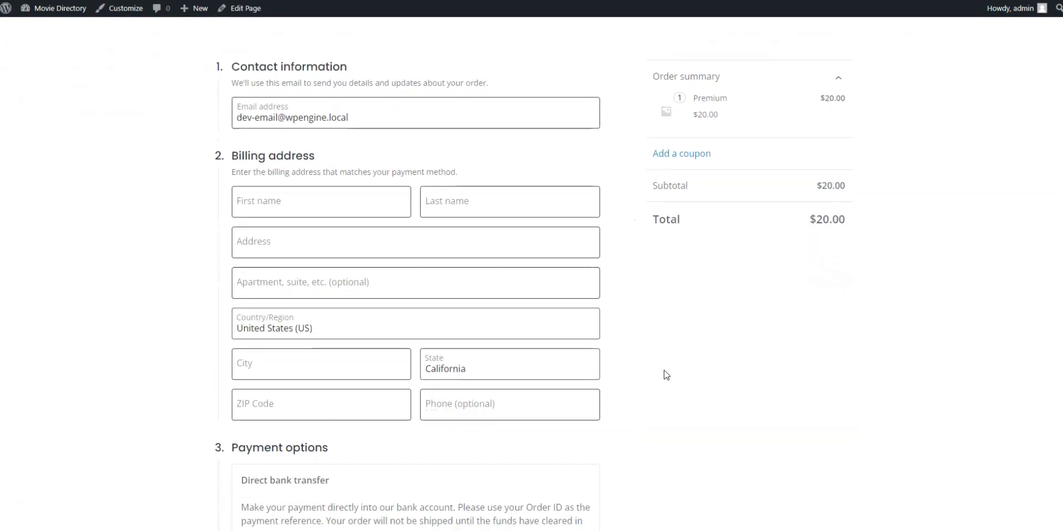
scroll(667, 375, "down", 5)
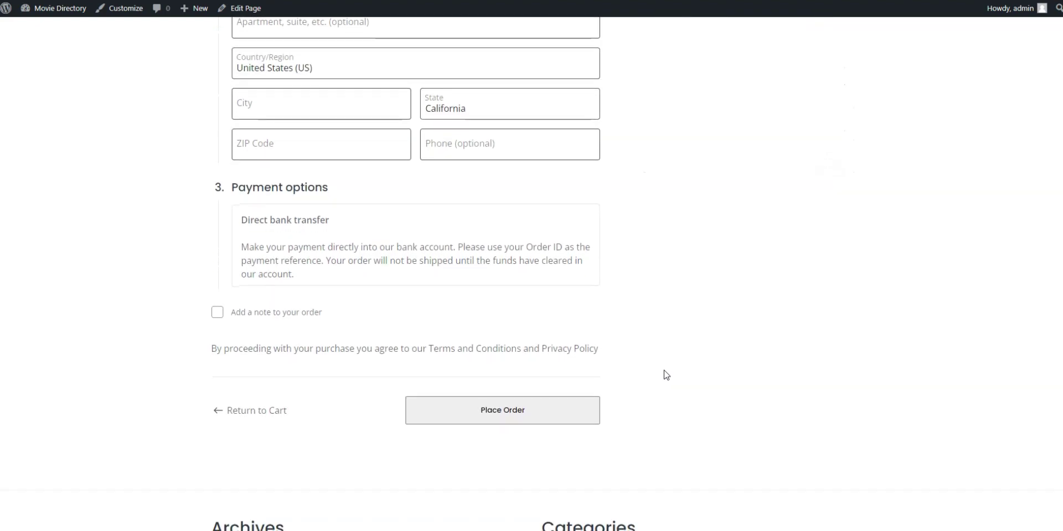
scroll(666, 374, "up", 8)
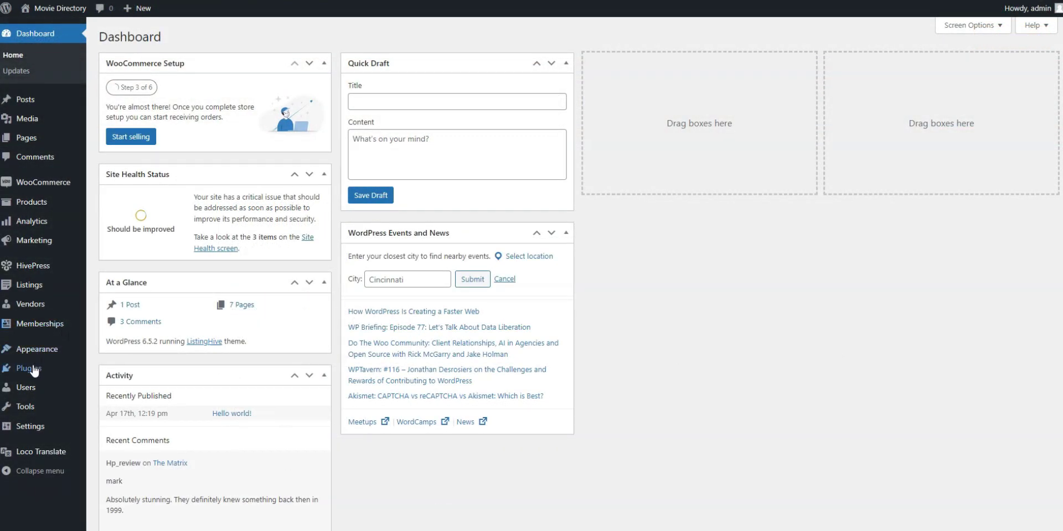
Step: Open the list of installed plugins in the admin area to check for HivePress Memberships
mouse_move(34, 371)
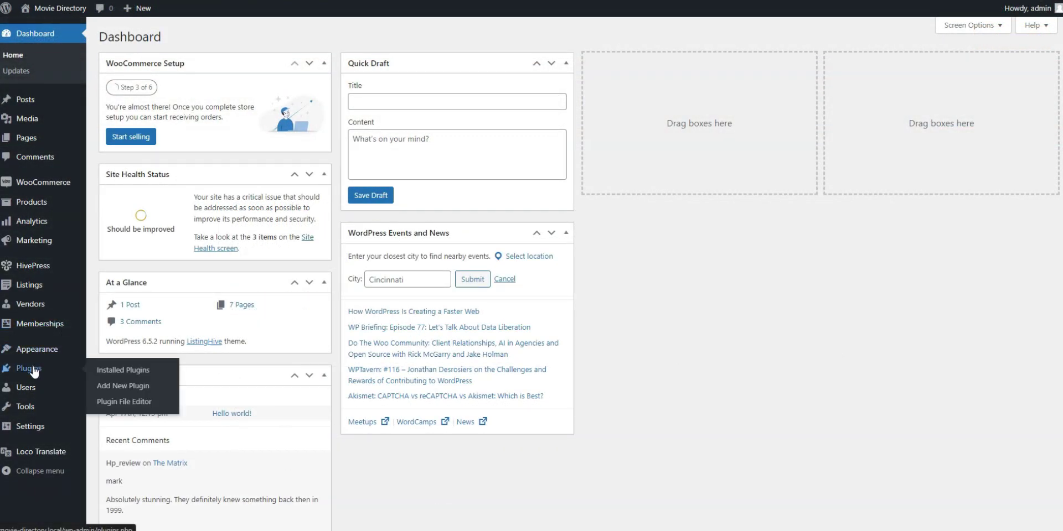
left_click(34, 369)
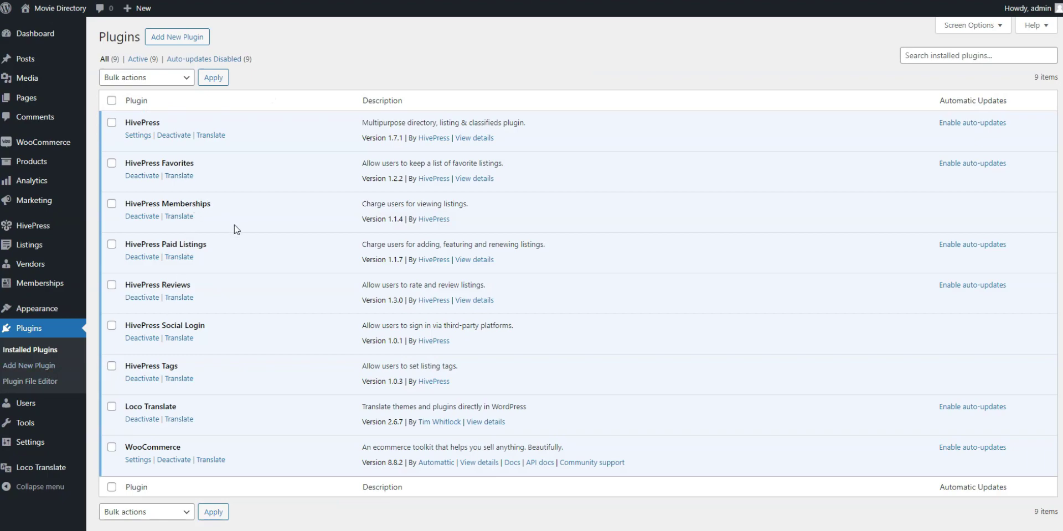
Step: Create a virtual WooCommerce product named "Movie Fan" with a regular price of $10 and publish it
mouse_move(66, 154)
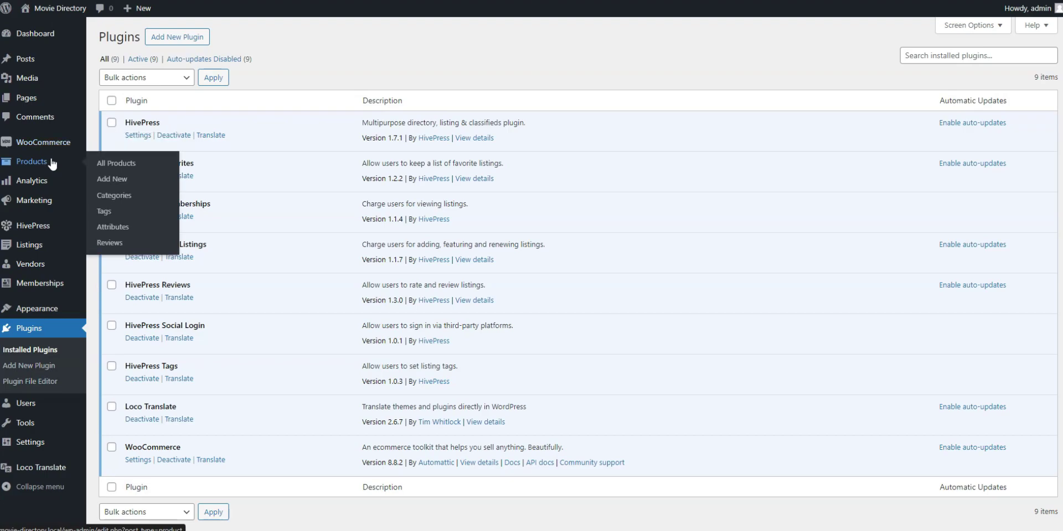
left_click(109, 178)
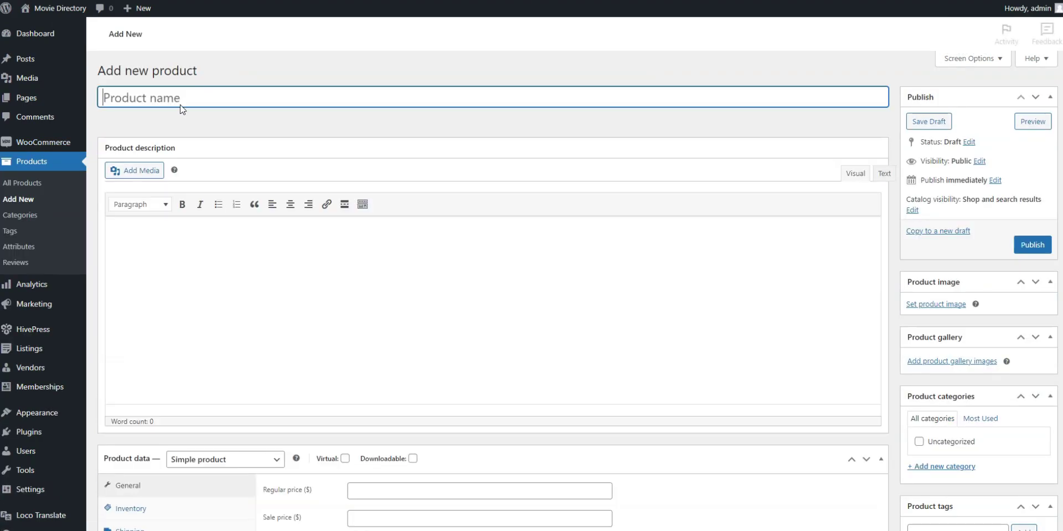
type("Movie Fan")
scroll(353, 429, "down", 3)
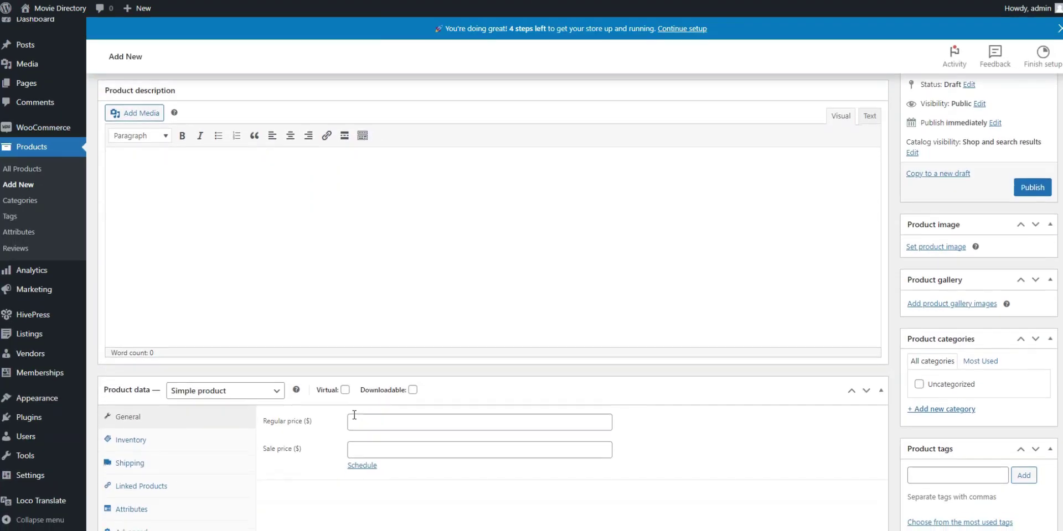
left_click(345, 389)
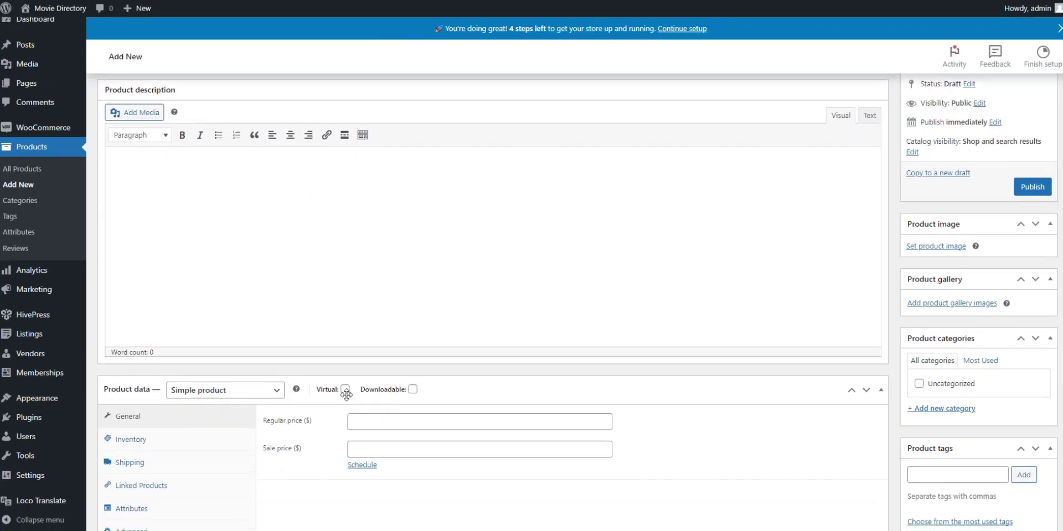
left_click(374, 398)
left_click(384, 425)
type("10")
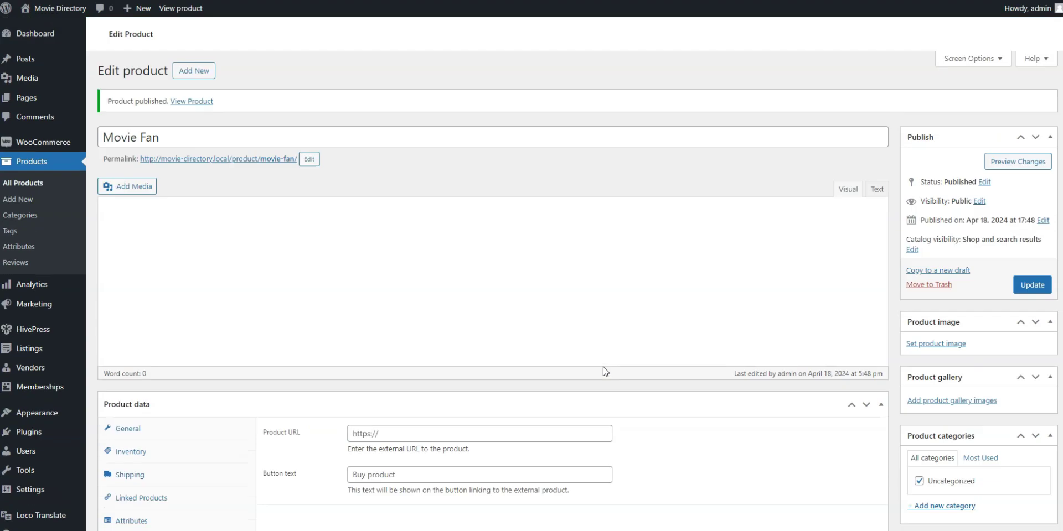
Step: Create and publish a "Free" membership plan described as "Browse movies from the Home tab only", with access to the Home page
mouse_move(39, 388)
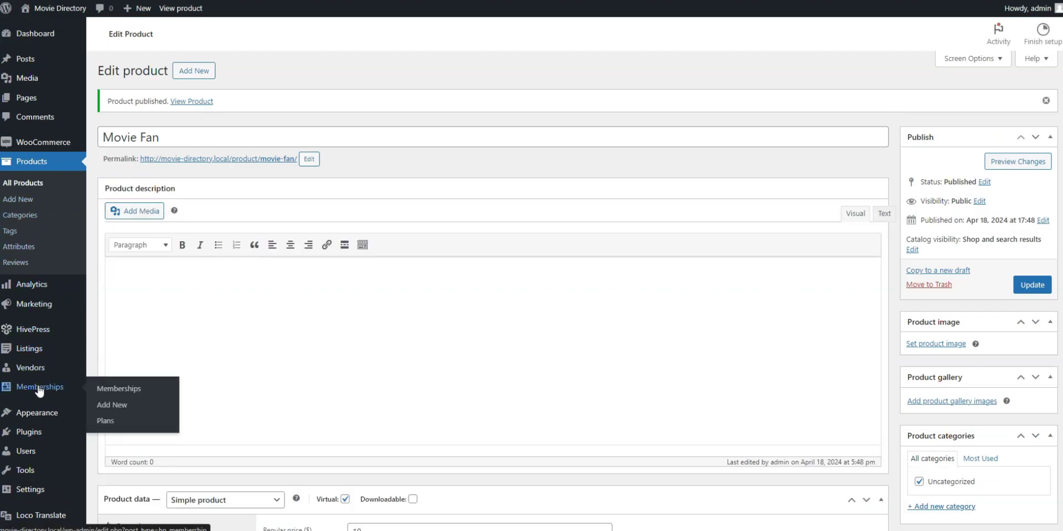
left_click(106, 422)
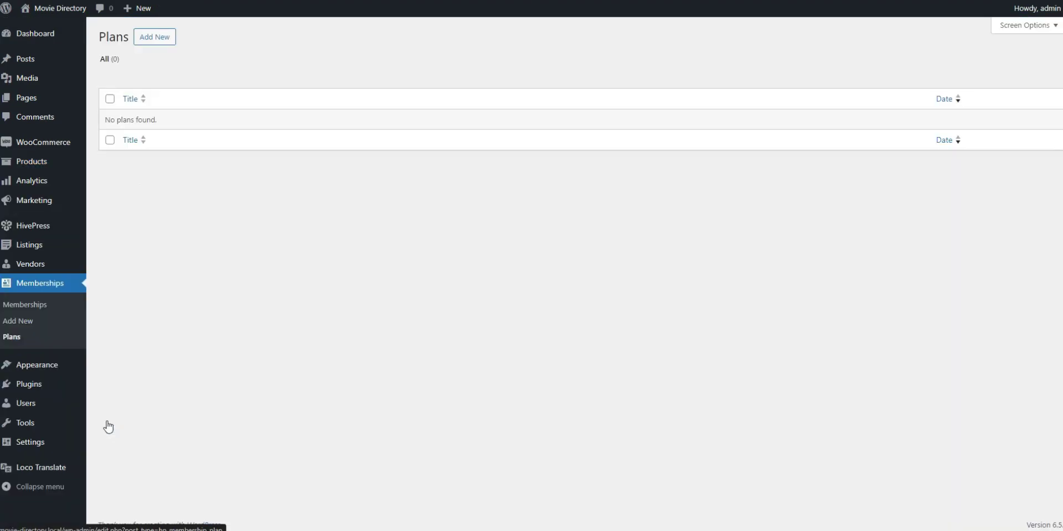
left_click(163, 44)
type("Free")
left_click(150, 167)
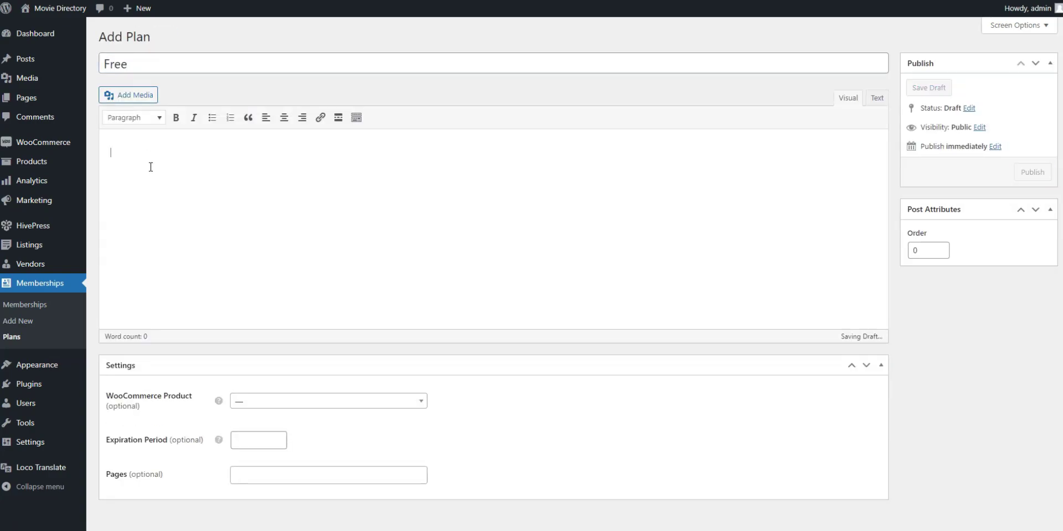
scroll(350, 258, "down", 1)
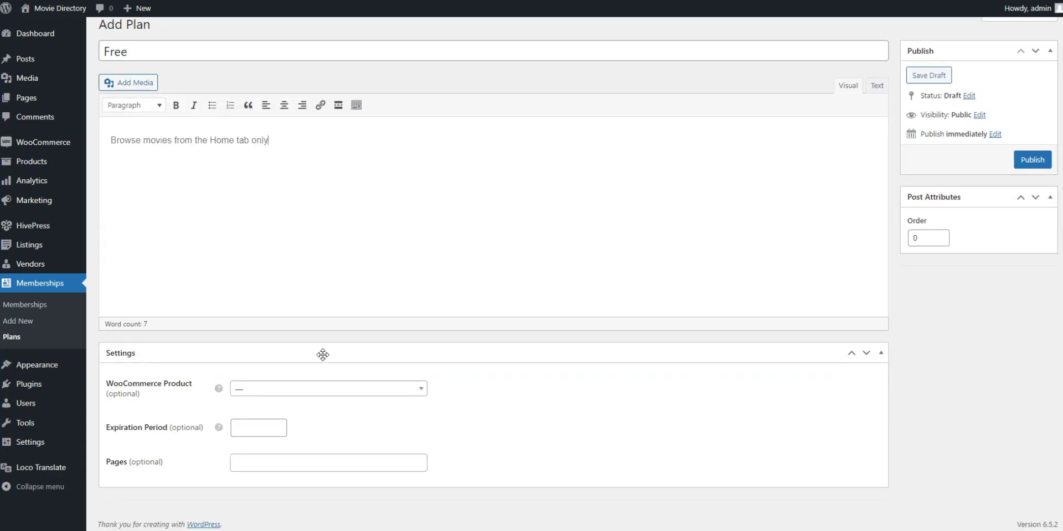
left_click(258, 460)
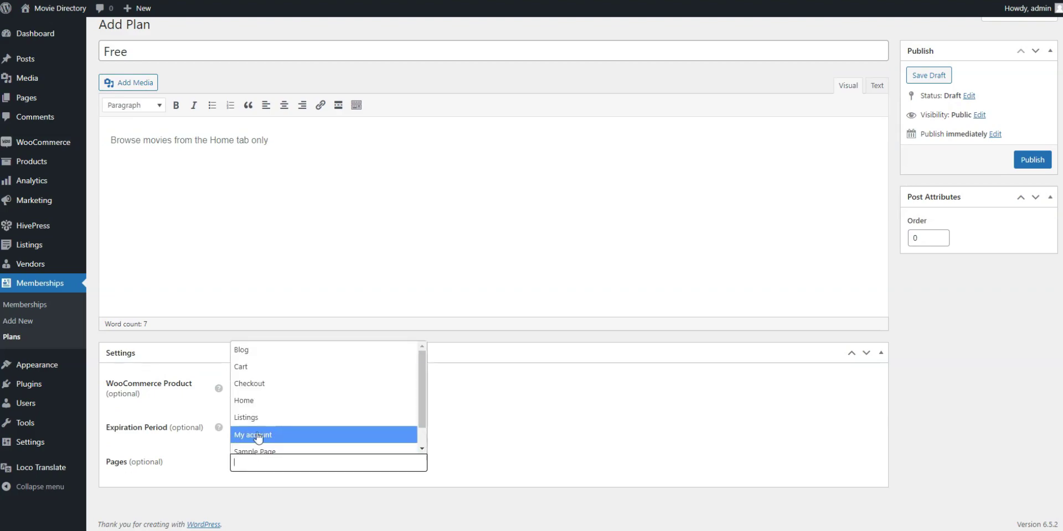
left_click(270, 401)
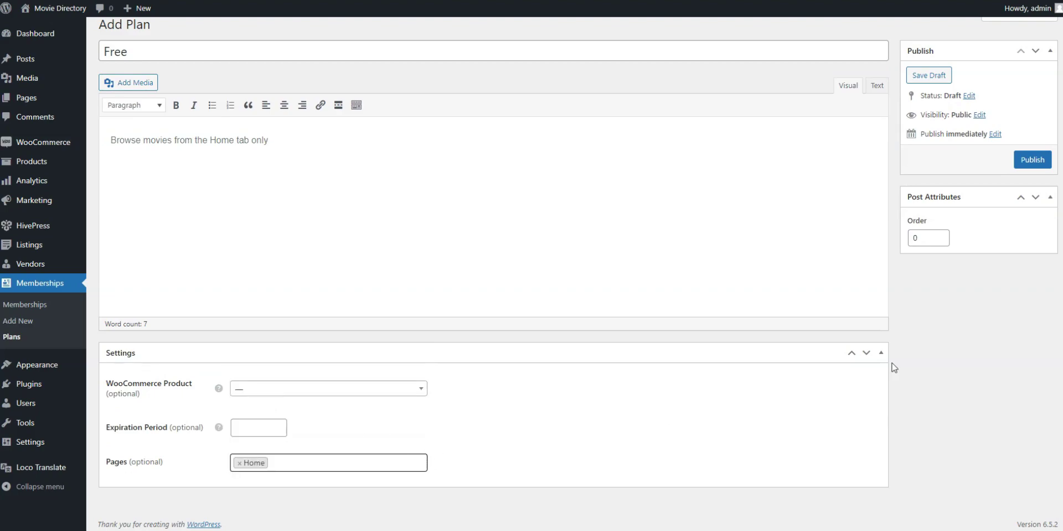
scroll(1011, 264, "up", 1)
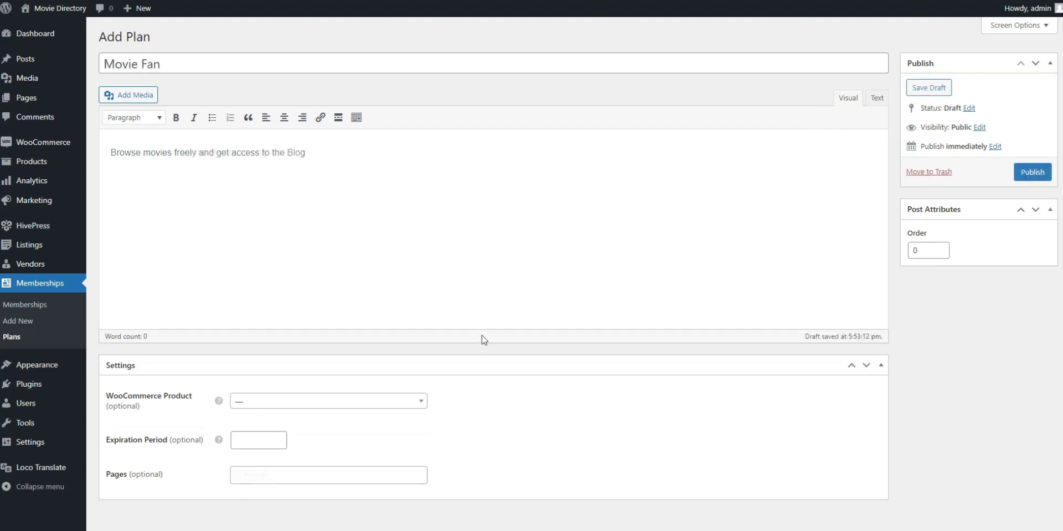
Step: Link the Movie Fan membership plan to the Movie Fan product and set its expiration period
scroll(387, 365, "down", 1)
left_click(329, 389)
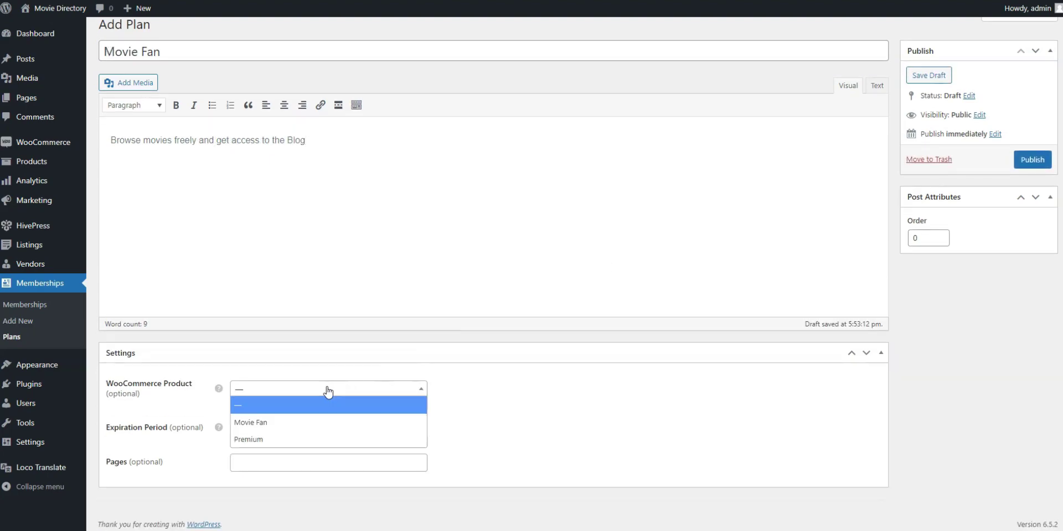
left_click(266, 424)
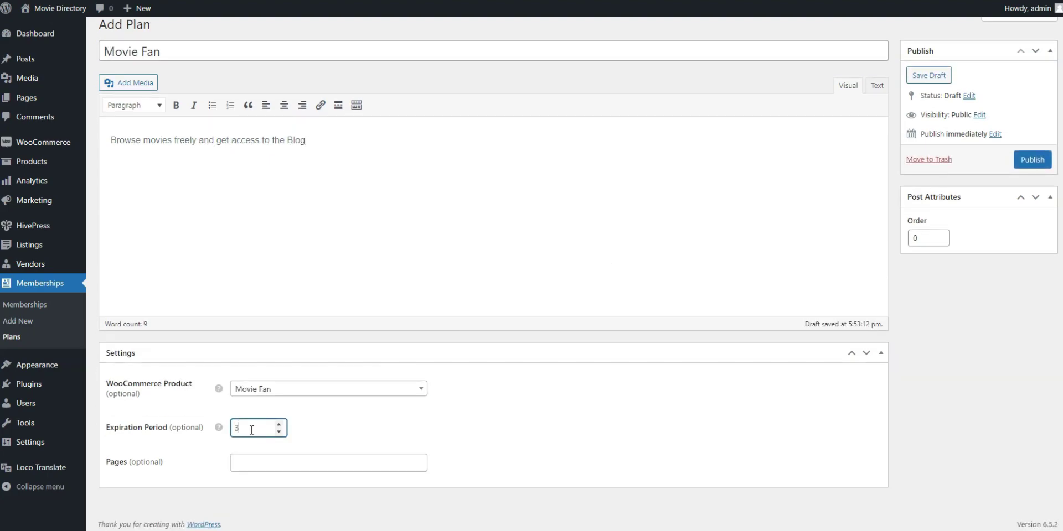
Step: Select the pages that Movie Fan members can access and publish the plan
left_click(281, 462)
left_click(266, 437)
left_click(280, 463)
left_click(266, 399)
left_click(313, 470)
left_click(358, 451)
scroll(720, 277, "up", 1)
left_click(1045, 172)
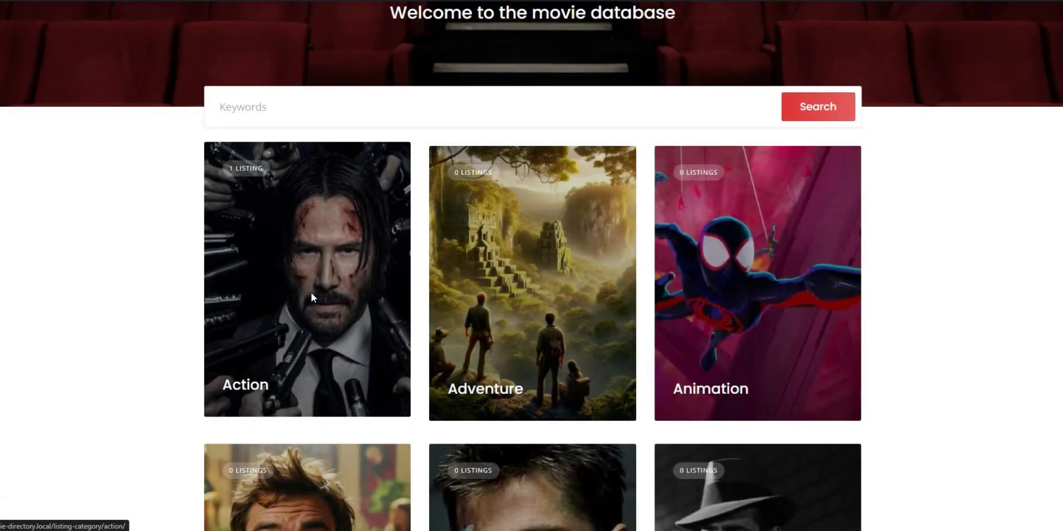
Step: Open the Action category as a signed-out visitor and follow the Movie Fan plan's purchase to its checkout page
left_click(311, 294)
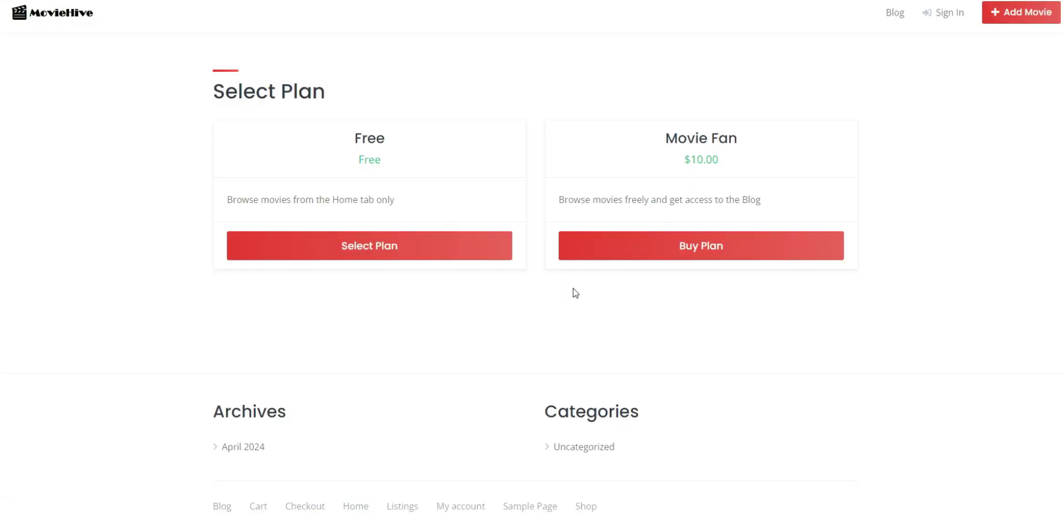
left_click(646, 246)
scroll(647, 258, "down", 3)
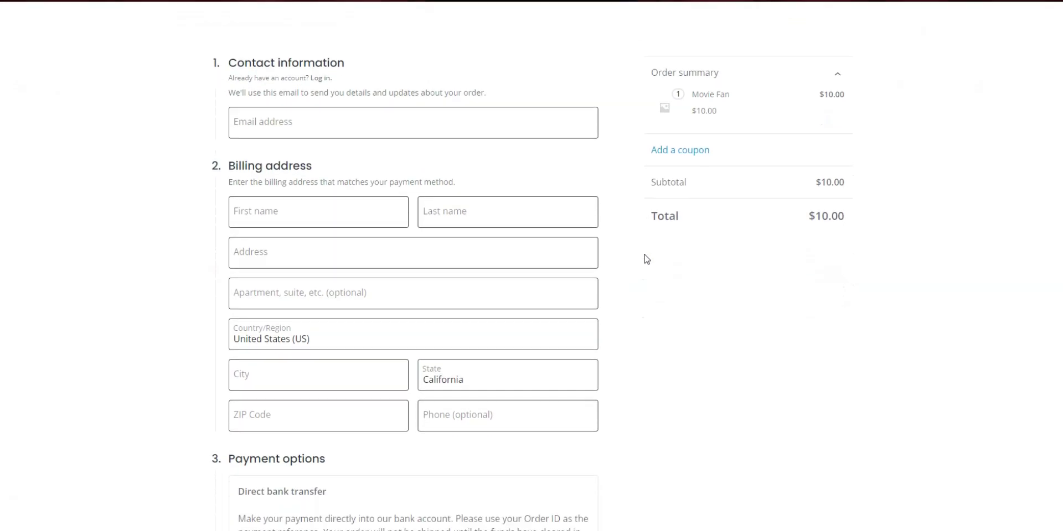
Step: Browse the movies in the Action genre from the home page search and look through the listings and search filters
scroll(646, 258, "down", 3)
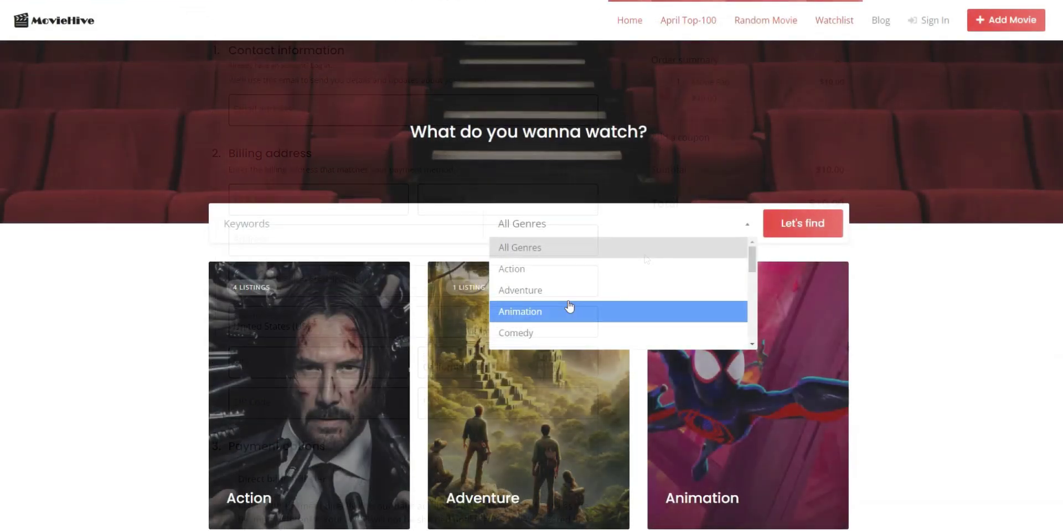
scroll(569, 307, "down", 5)
scroll(501, 308, "up", 6)
left_click(553, 271)
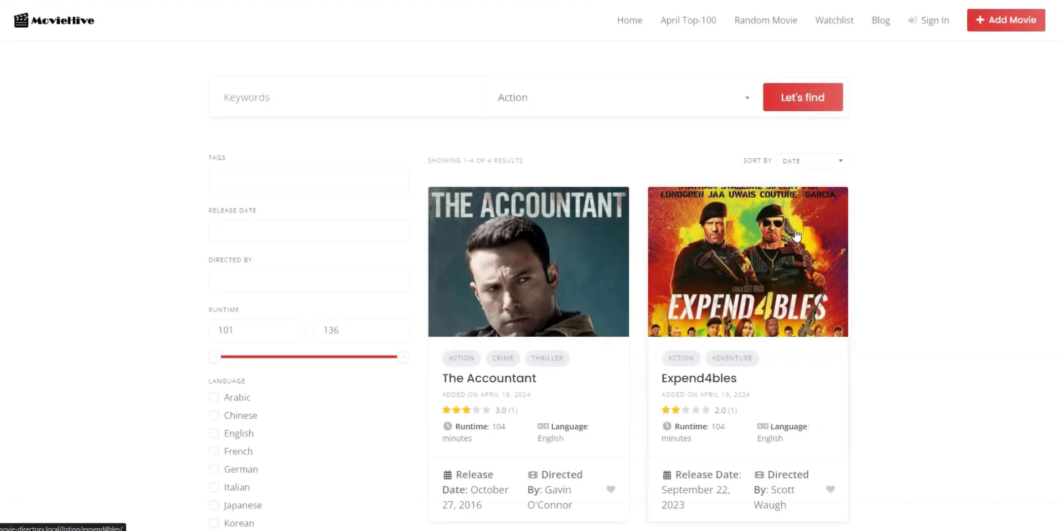
scroll(416, 299, "down", 3)
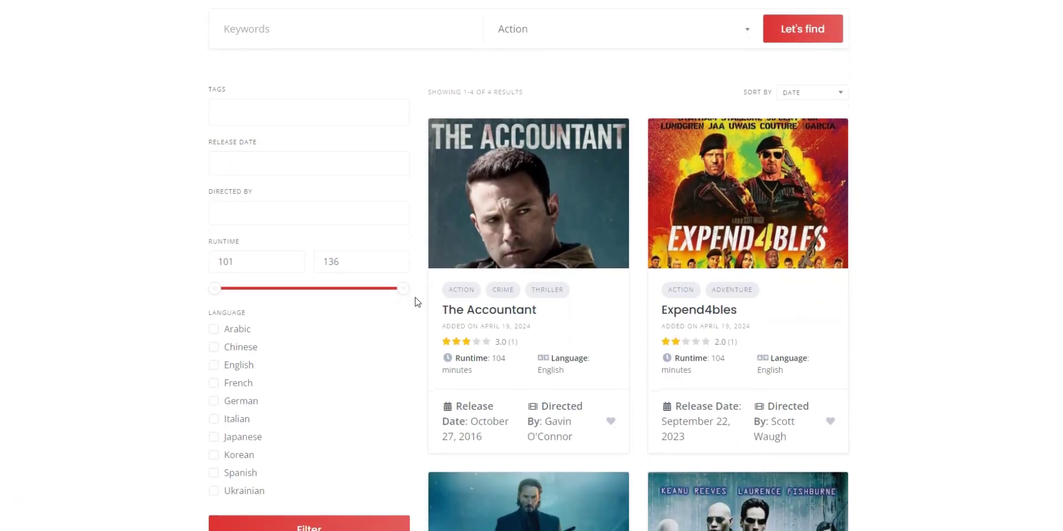
scroll(416, 301, "down", 4)
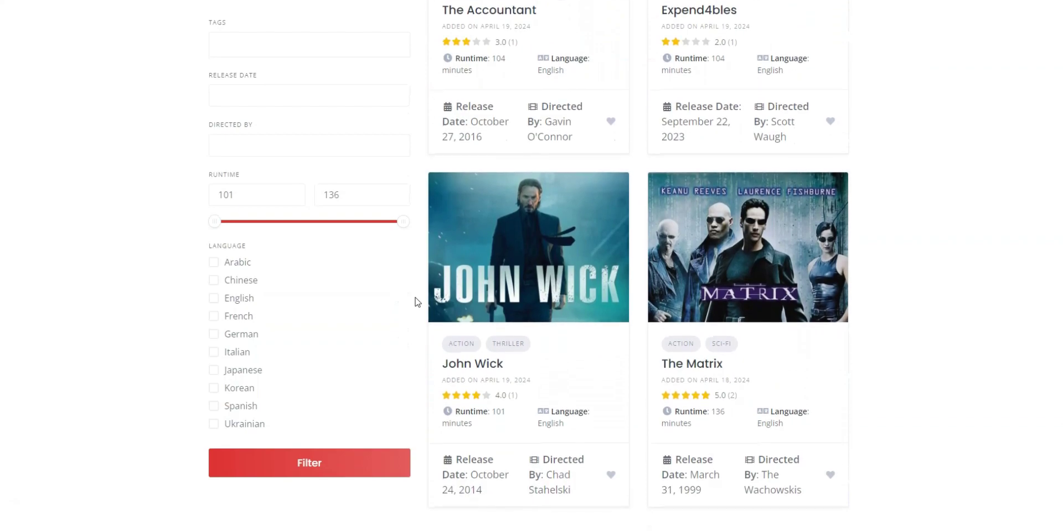
Step: Open The Matrix listing and review its description, movie details, user reviews and similar movies
left_click(762, 311)
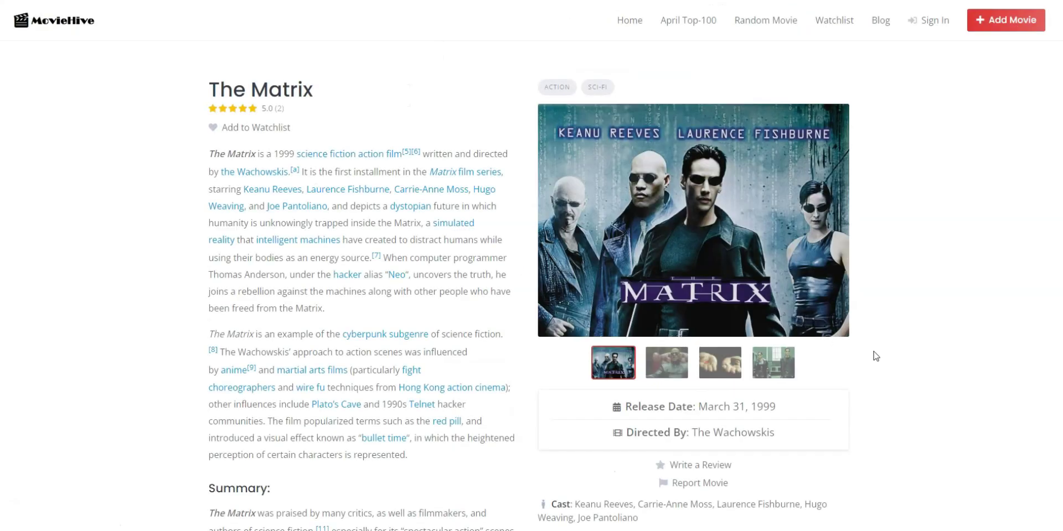
scroll(946, 368, "down", 3)
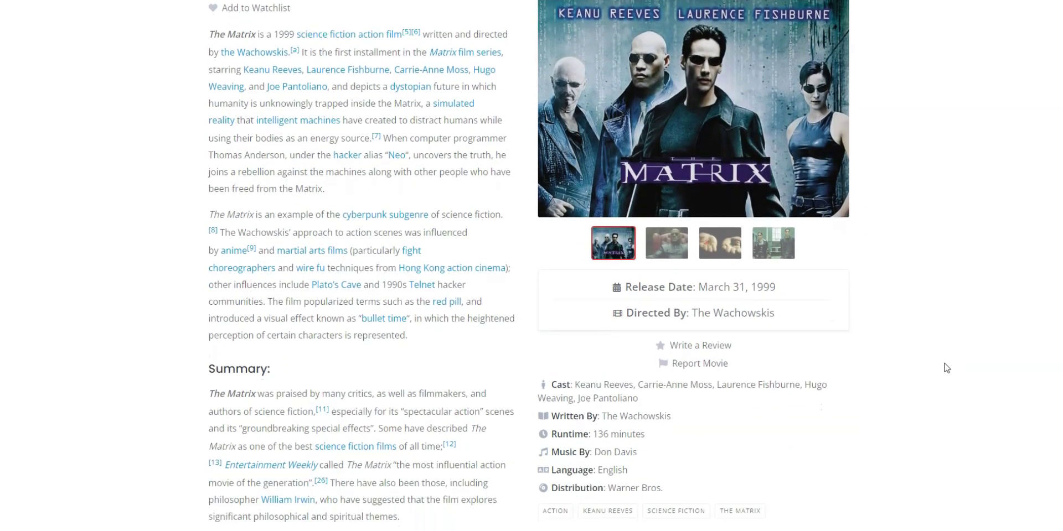
scroll(946, 368, "down", 5)
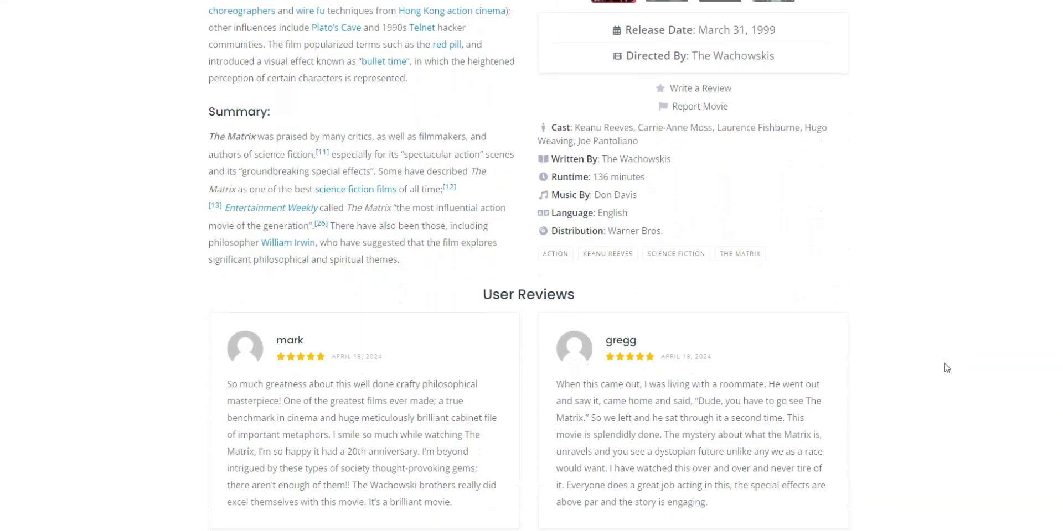
scroll(946, 368, "down", 7)
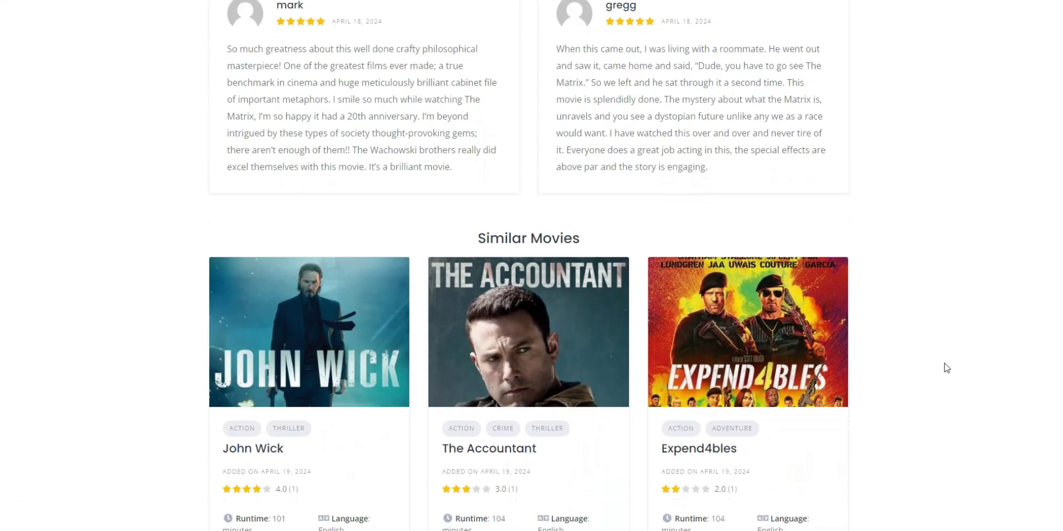
scroll(946, 368, "down", 1)
scroll(946, 368, "up", 12)
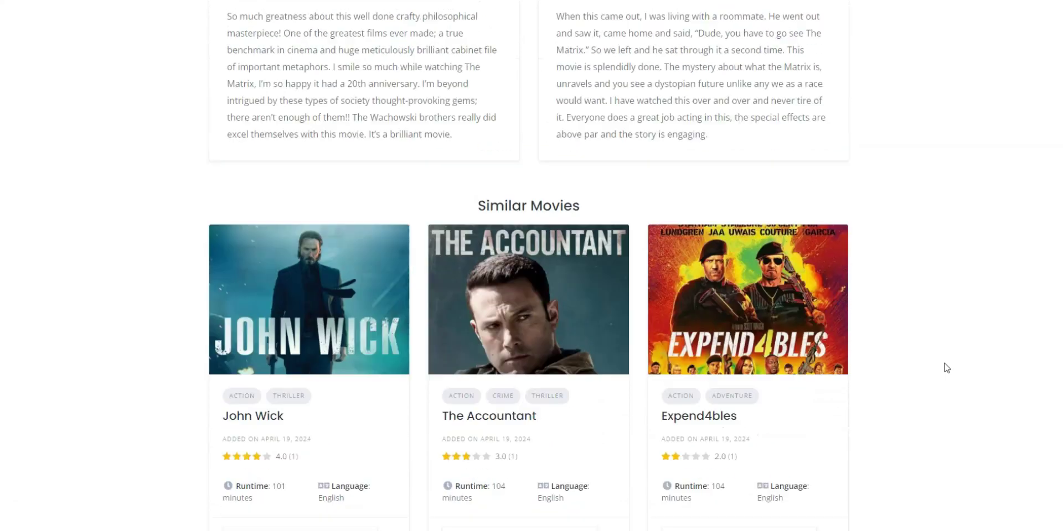